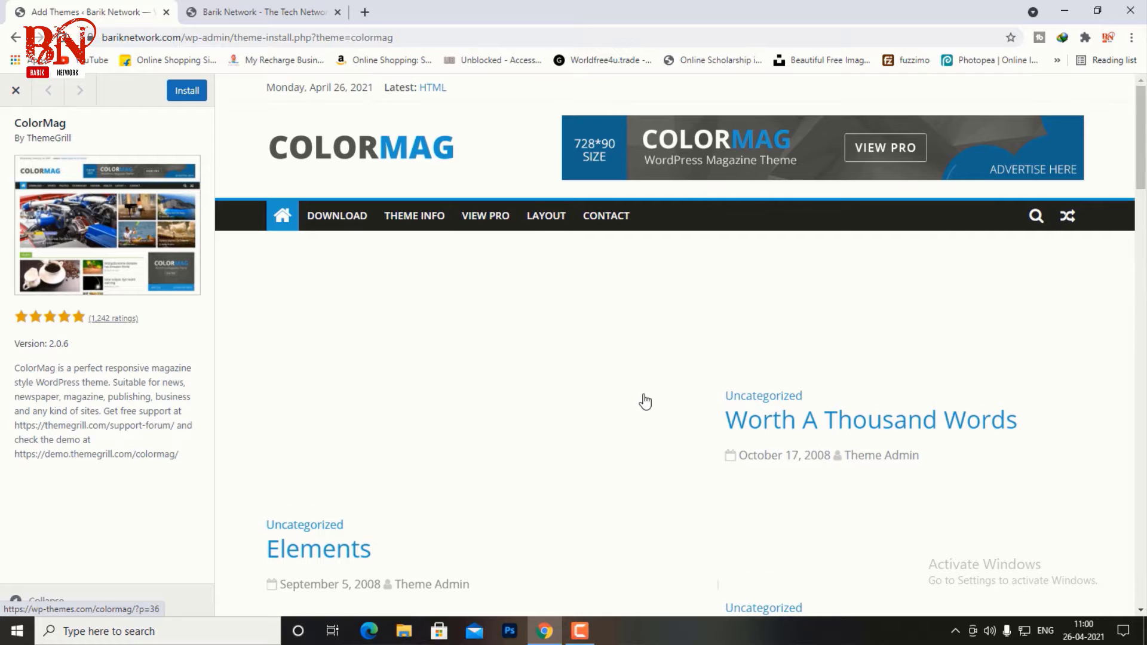
- Install and activate the ColorMag theme, and check it among the installed themes
click(187, 91)
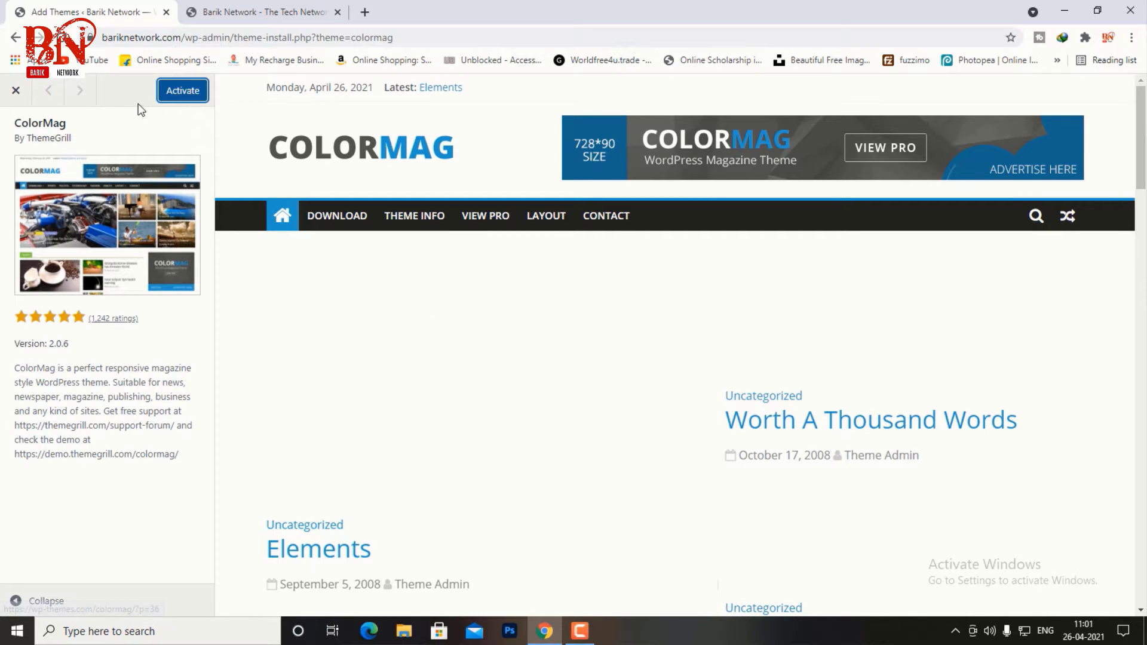
click(182, 94)
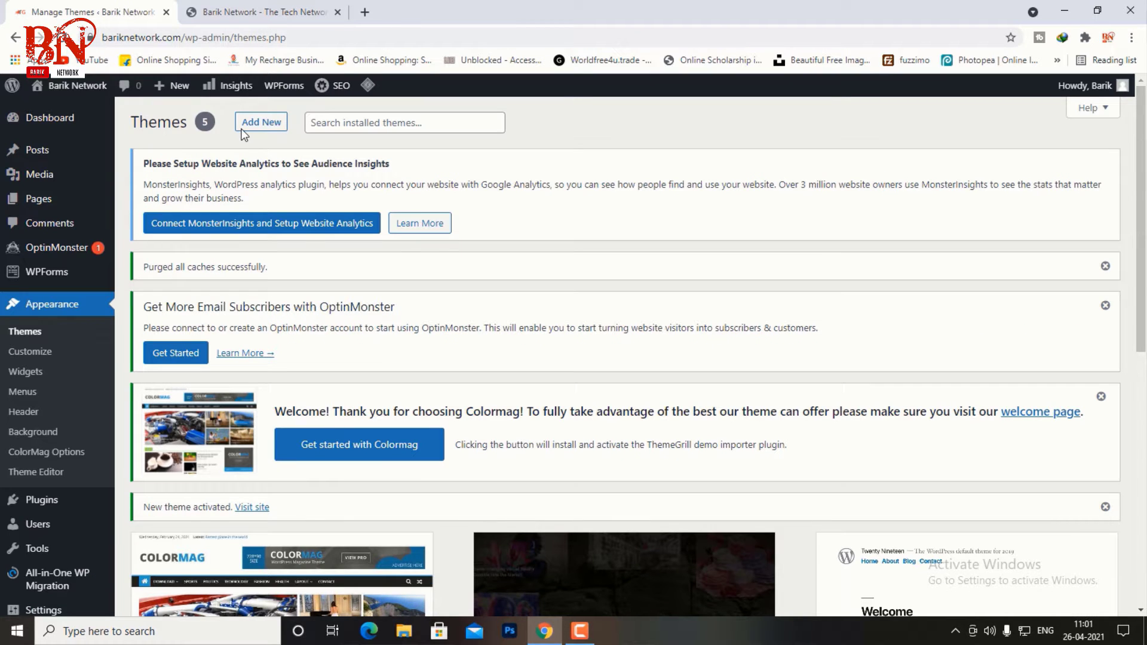
scroll(516, 317, down, 2)
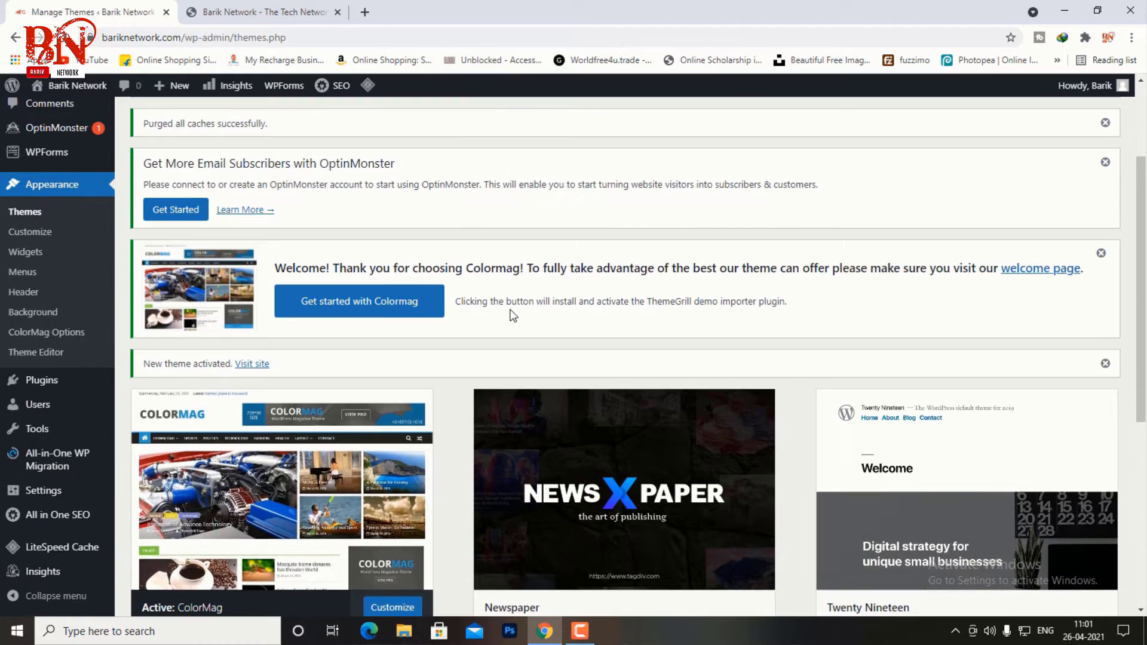
scroll(389, 269, down, 2)
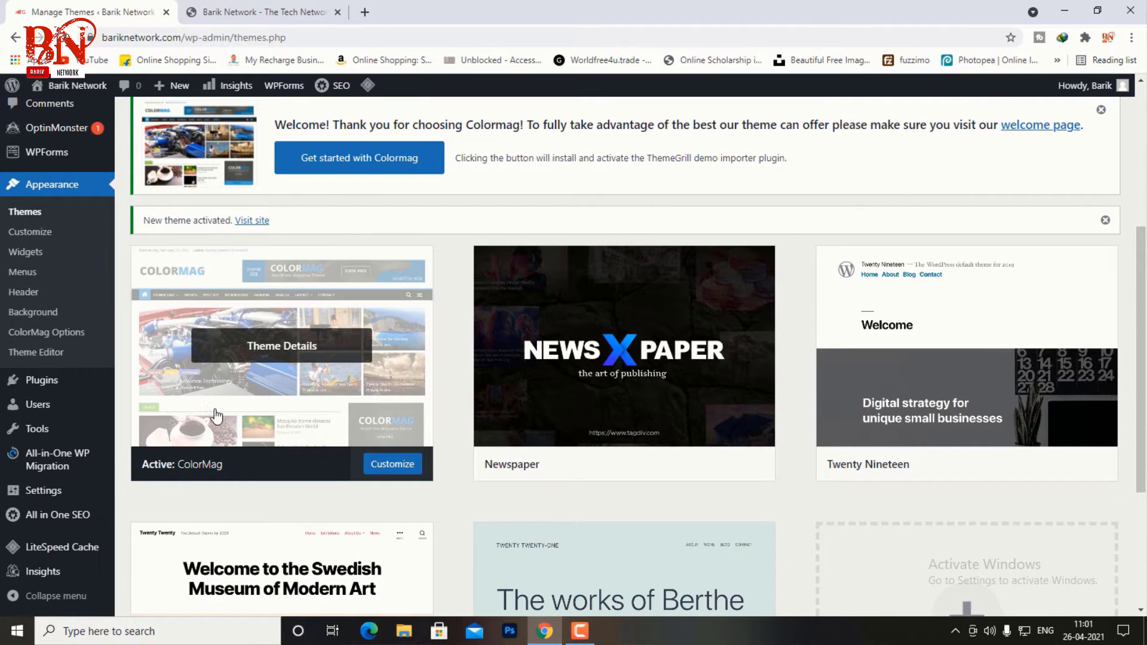
scroll(216, 408, up, 2)
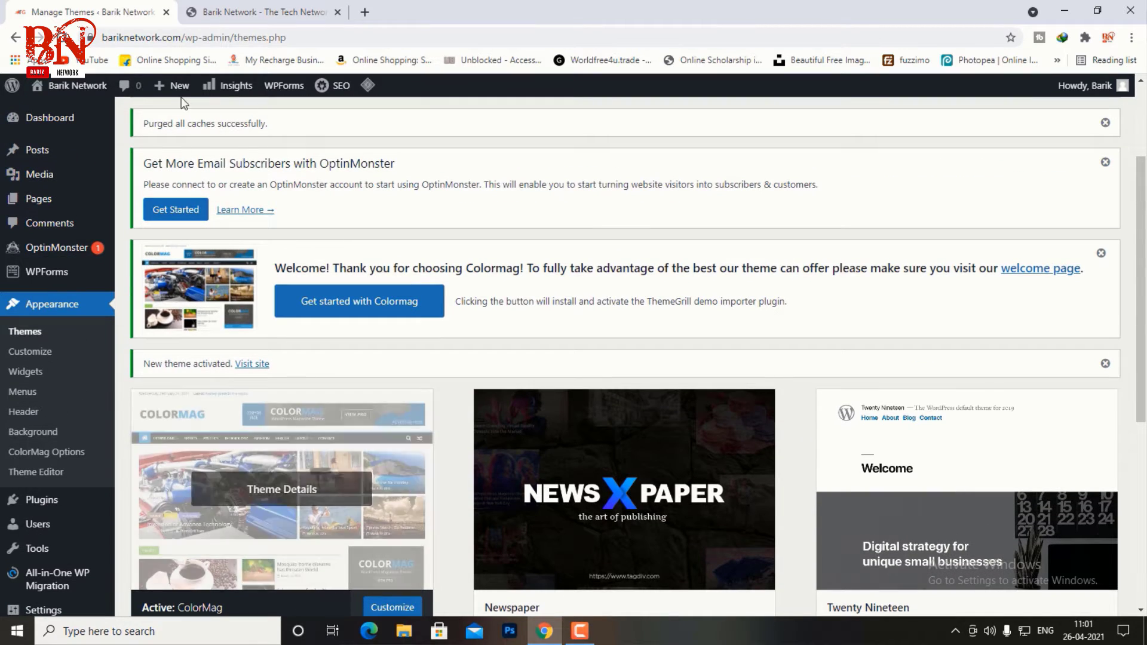
- View the site's front page in a new browser tab, close the old site tab, and return to the theme admin page
right_click(72, 93)
click(102, 95)
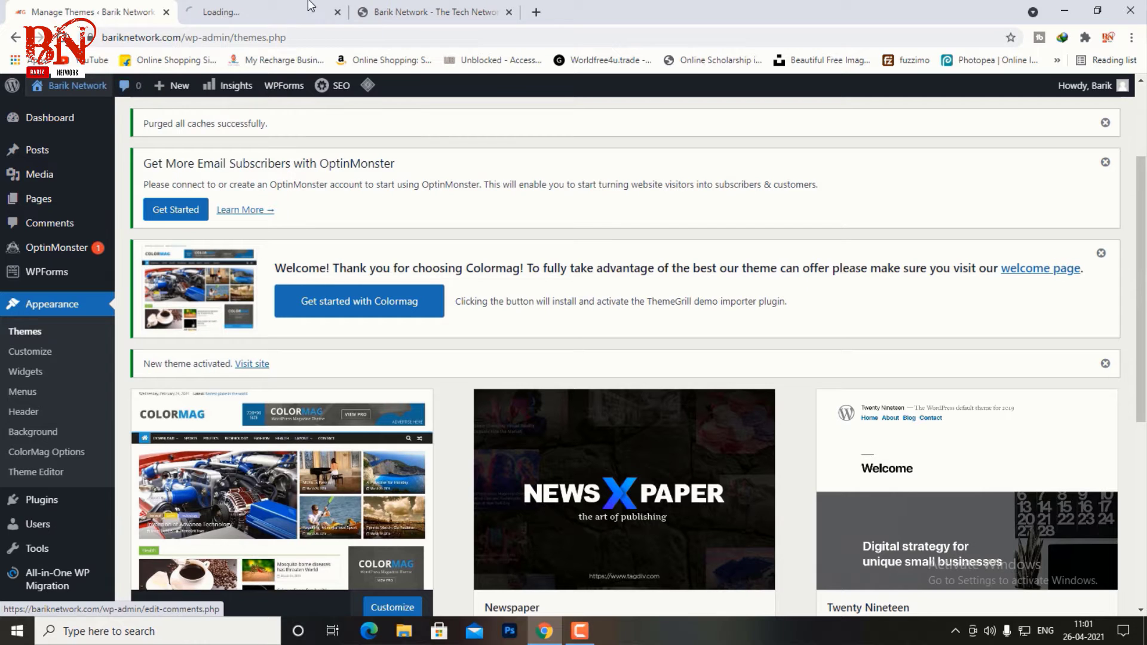
click(509, 12)
click(261, 13)
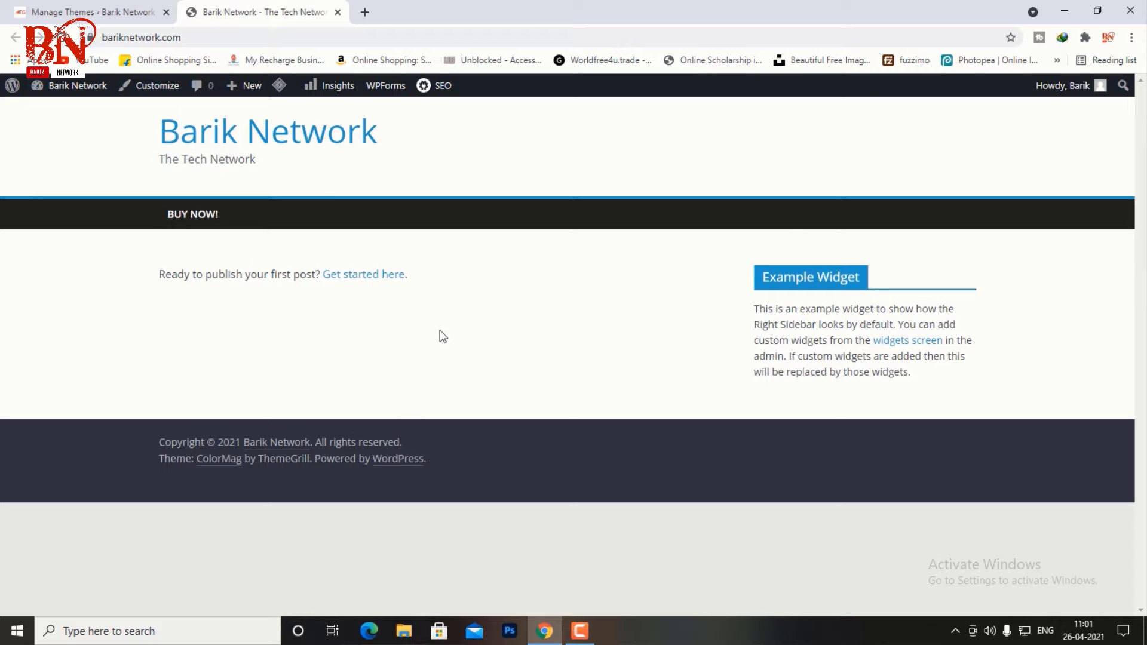
click(89, 12)
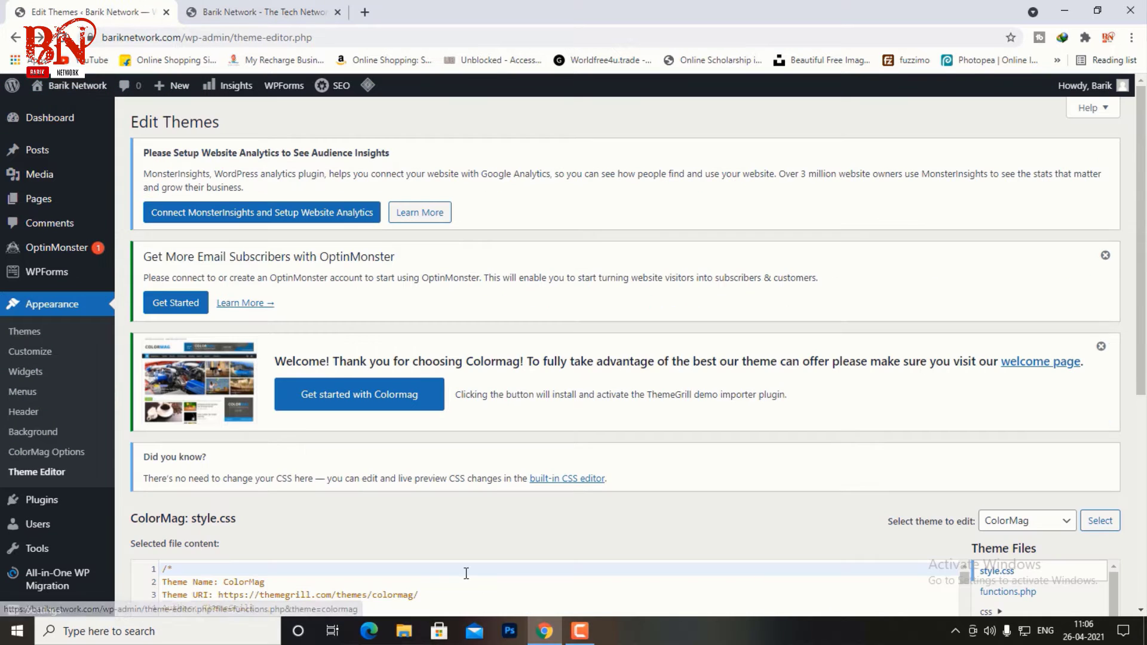
- Get started with ColorMag's demo importer and import the Main demo, confirming the import
click(343, 403)
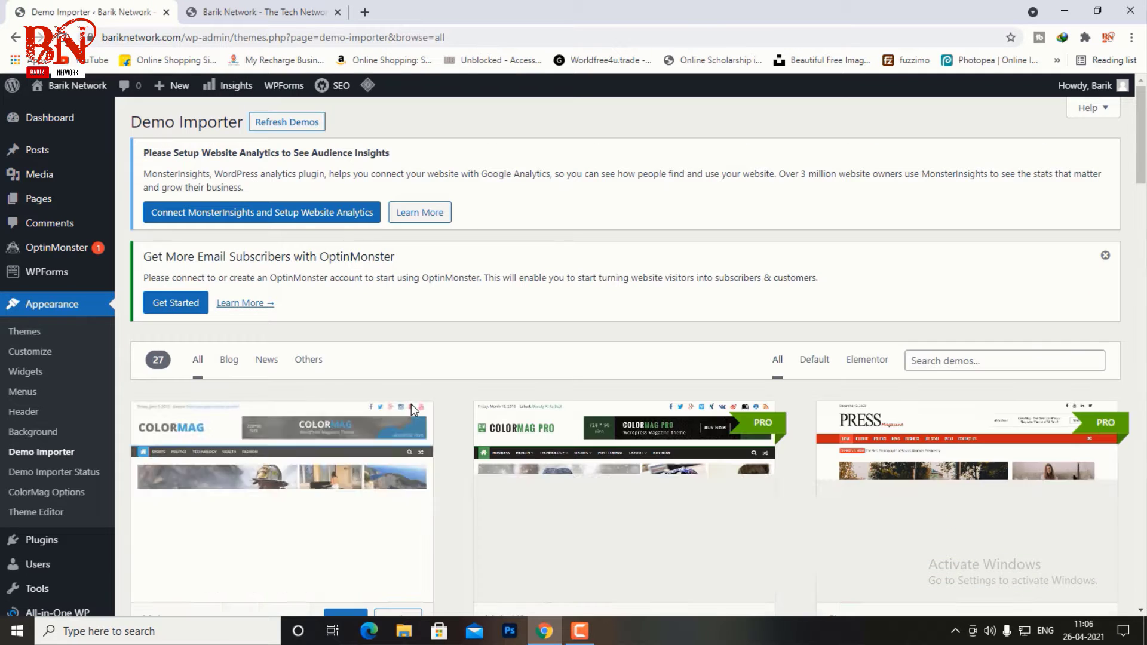
scroll(386, 387, down, 5)
mouse_move(328, 358)
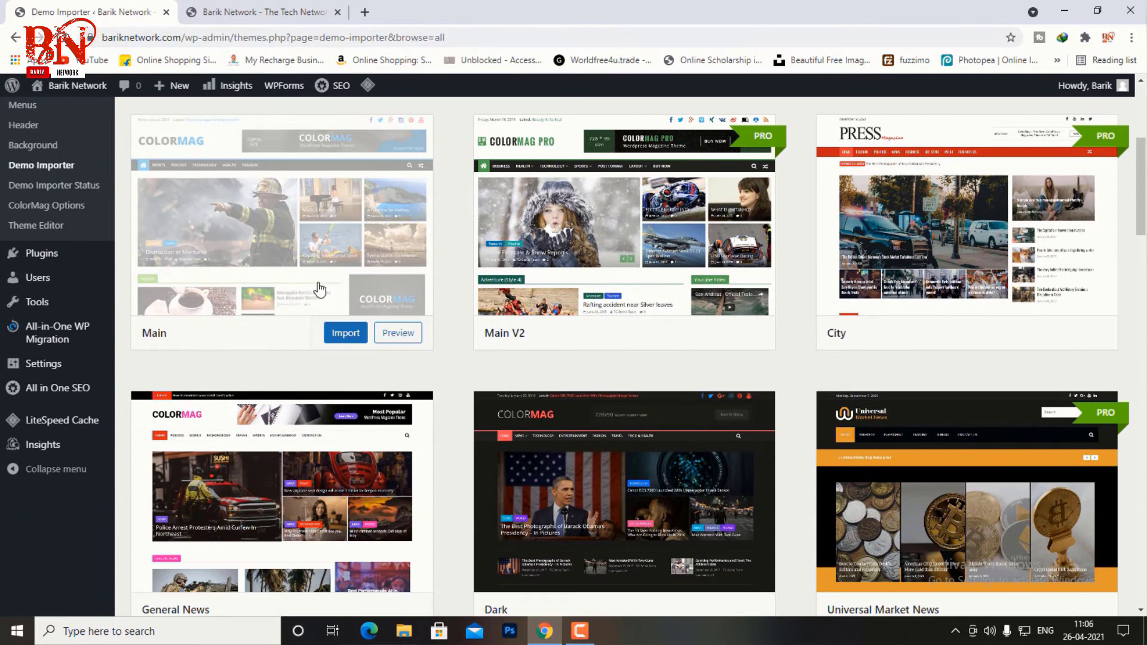
click(343, 338)
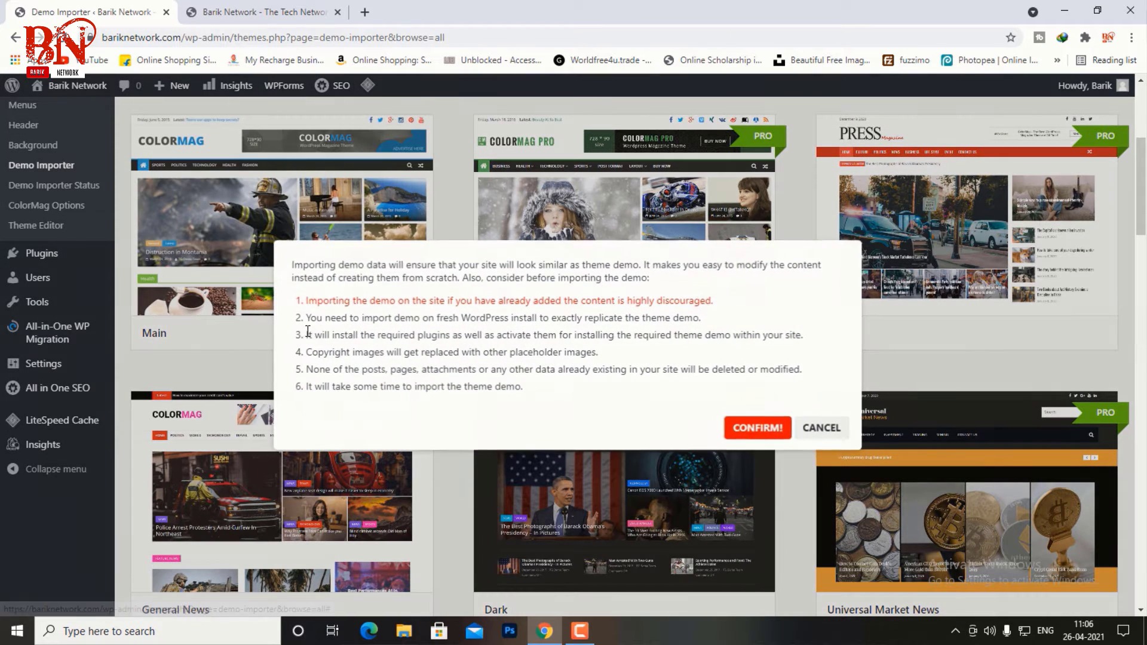
click(754, 429)
mouse_move(628, 419)
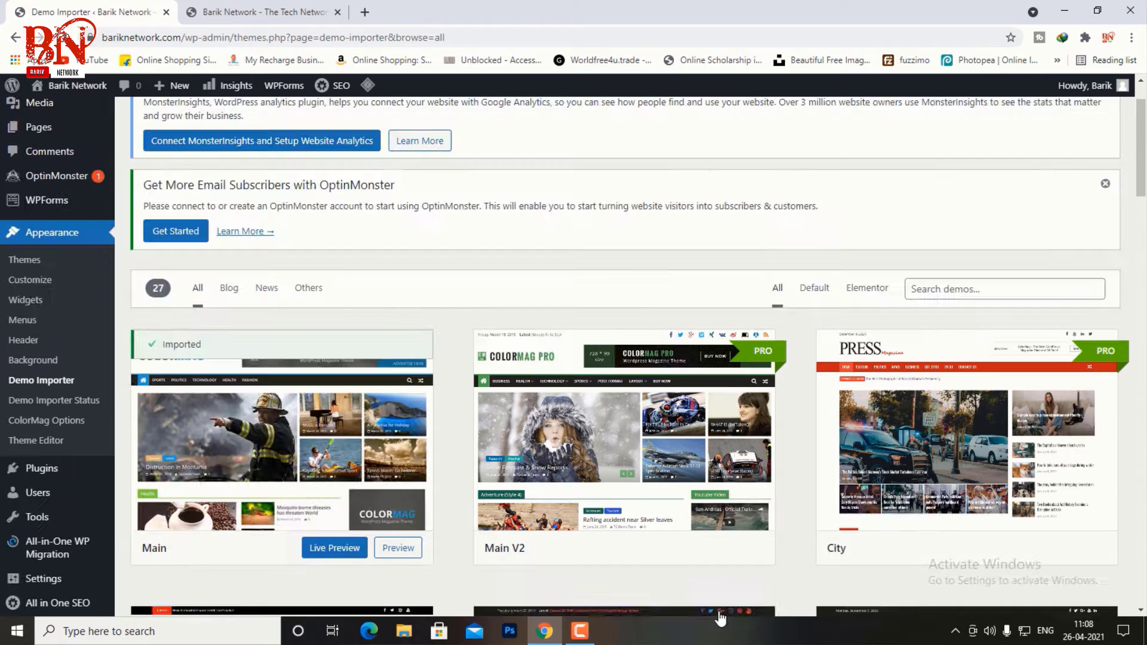
- Open the live preview of the imported Main demo, close the old site tab, and examine the homepage down to its footer
click(333, 556)
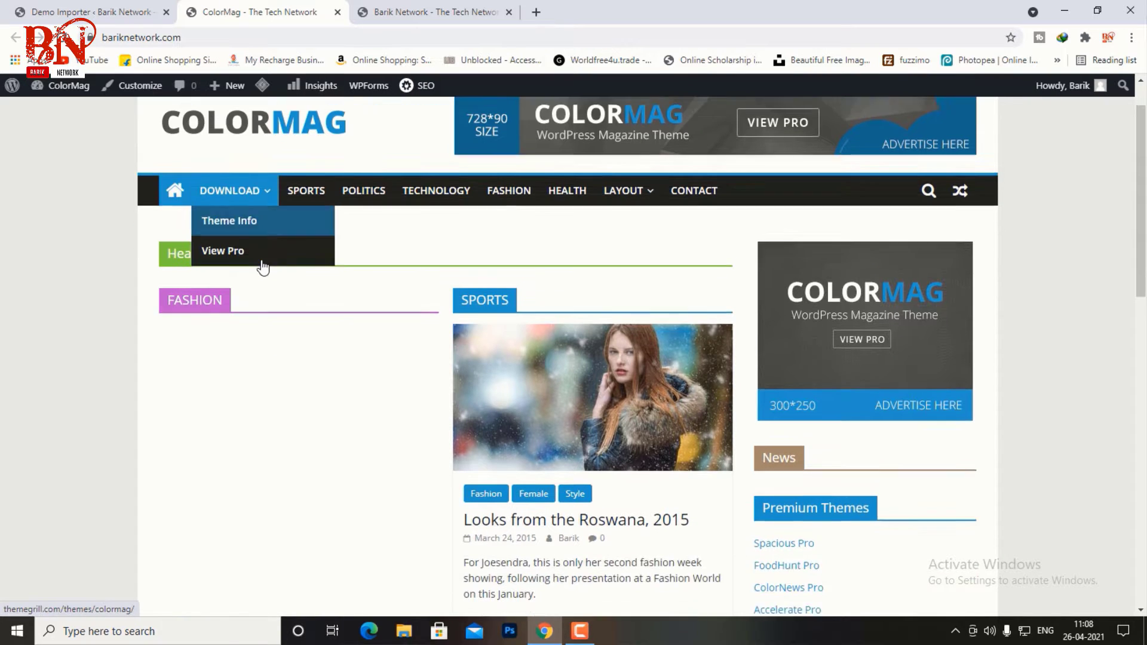
scroll(258, 263, down, 2)
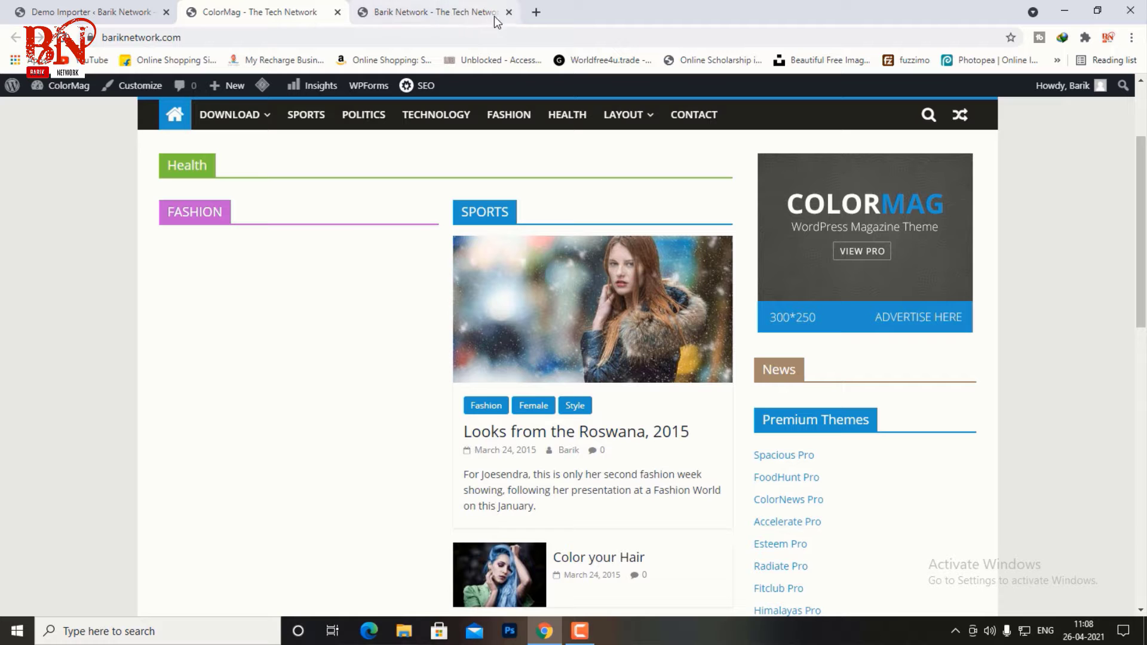
click(508, 12)
scroll(372, 352, down, 12)
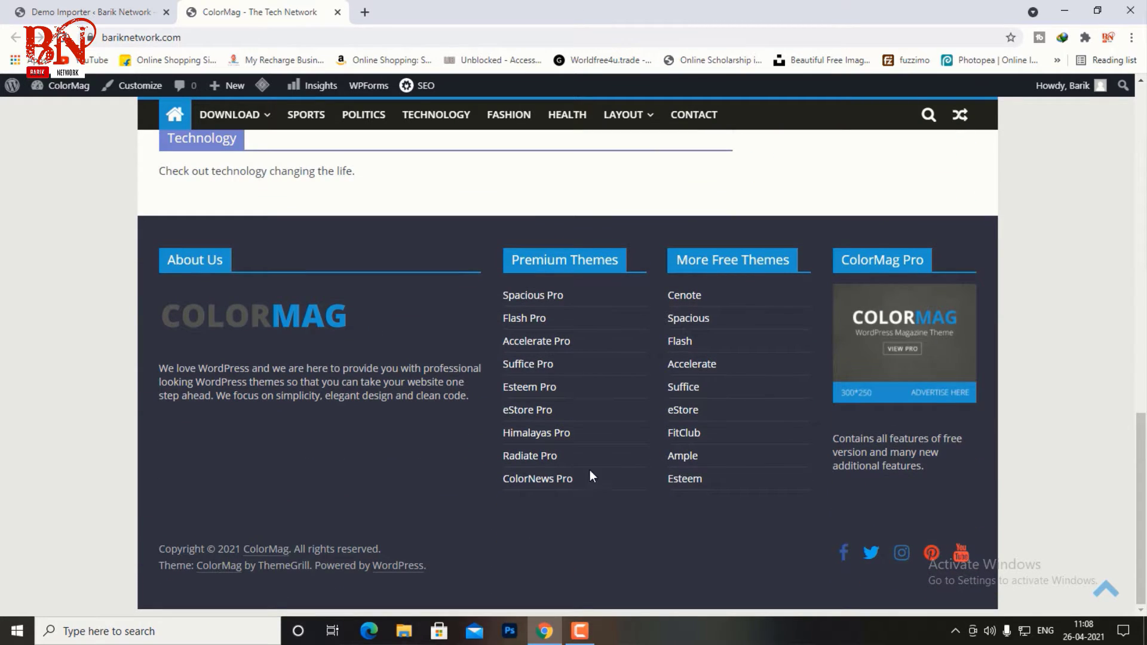
scroll(370, 478, up, 12)
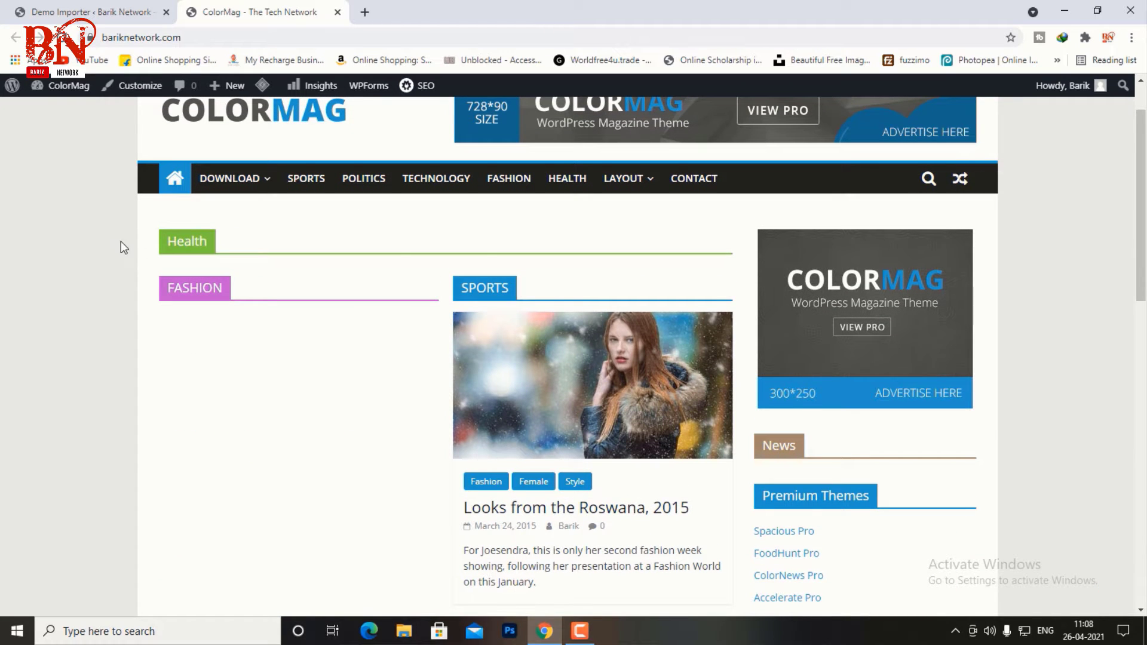
scroll(839, 382, down, 12)
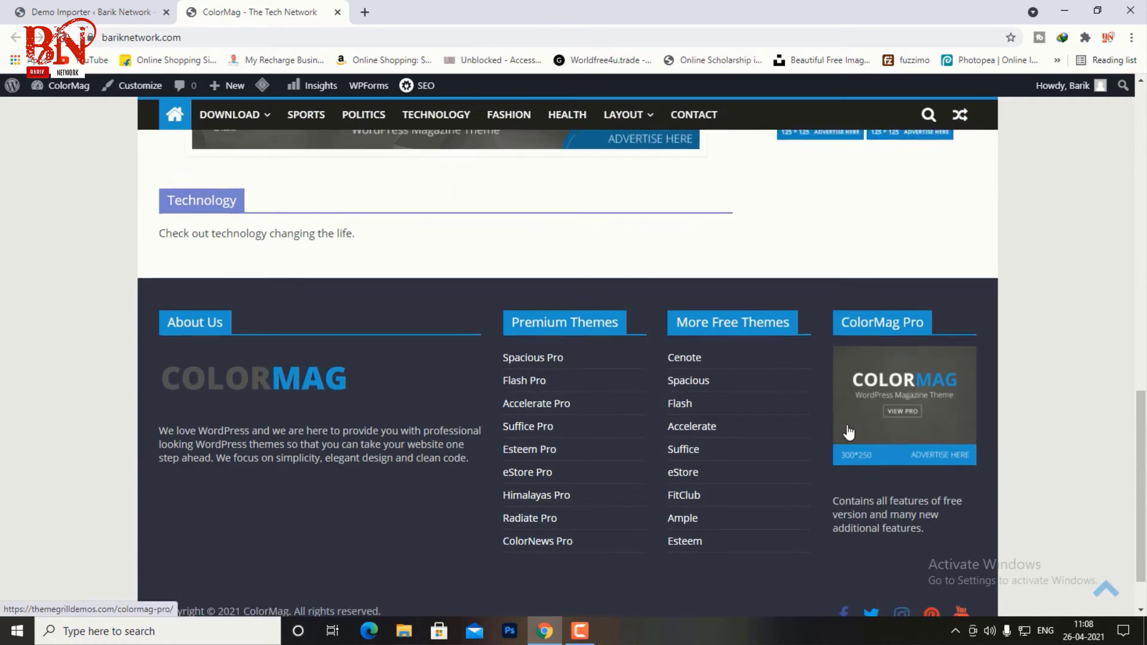
scroll(430, 403, up, 12)
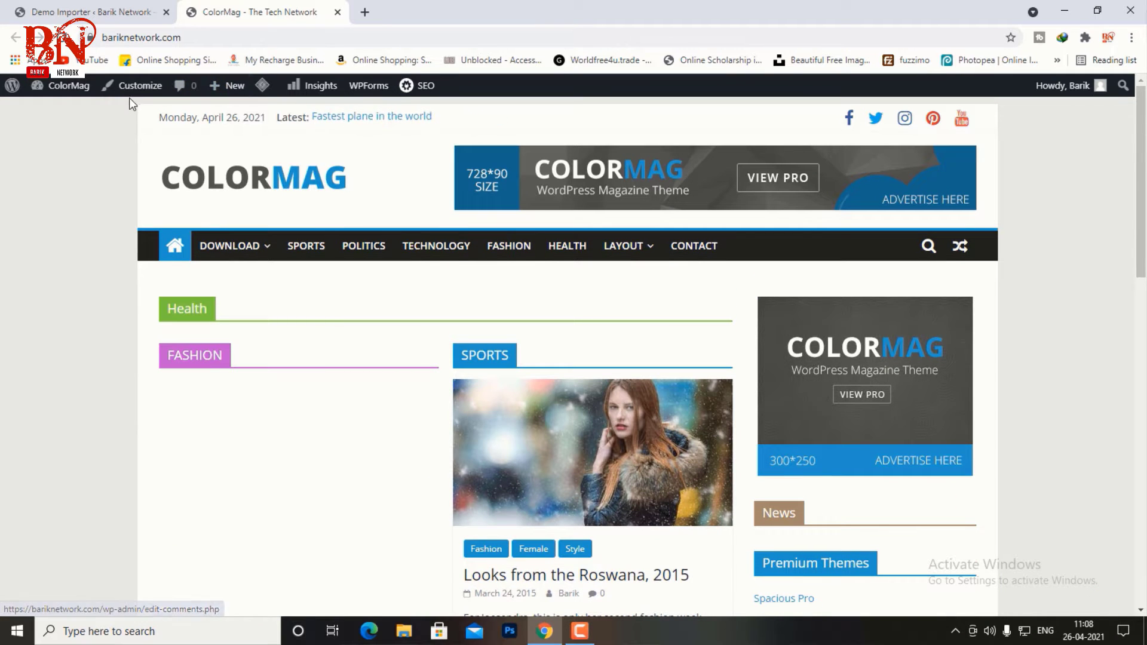
- Open the site for customizing and bring up the header's Top Bar settings
click(143, 90)
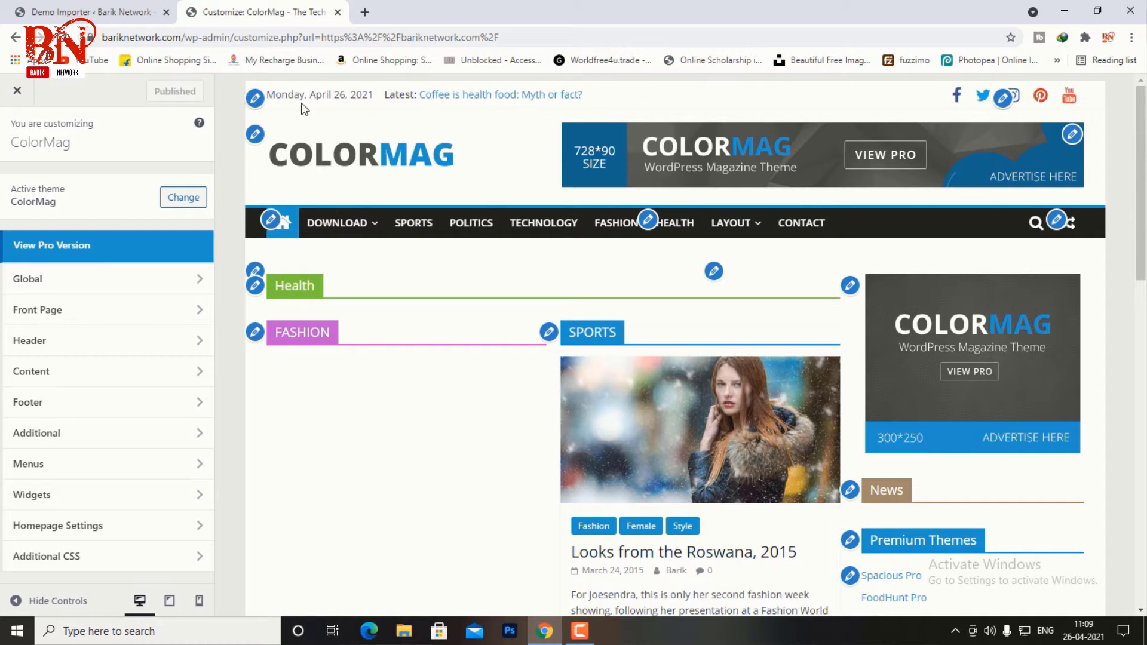
click(253, 99)
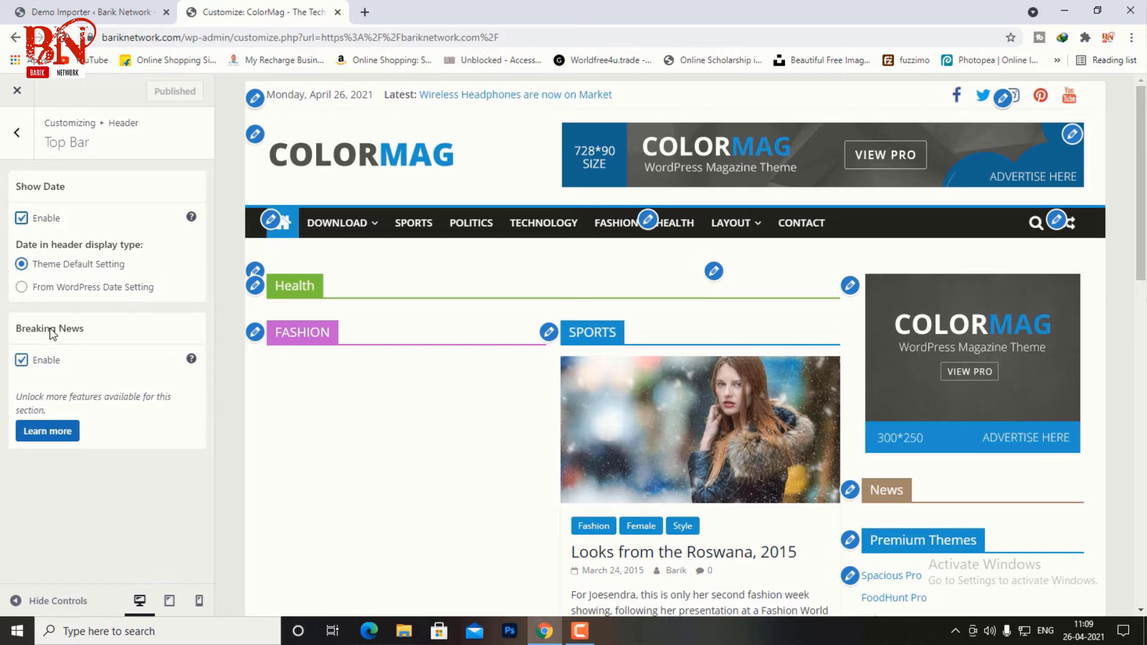
- Try disabling Breaking News and Show Date in the top bar one at a time, re-enable each, and publish the settings
click(21, 362)
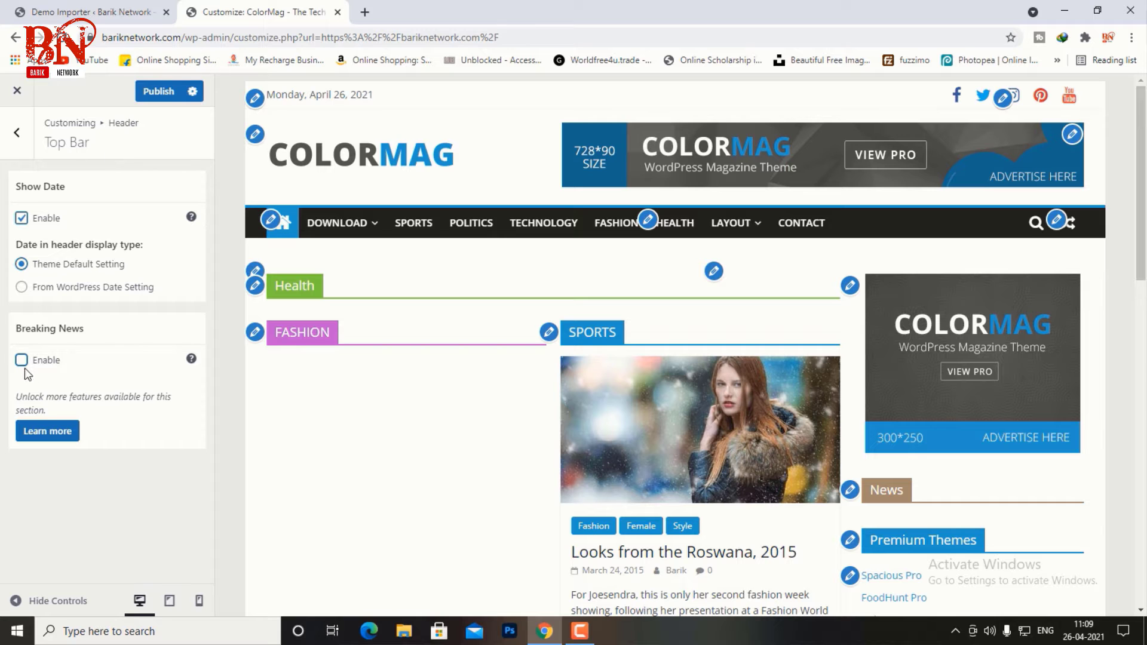
click(20, 362)
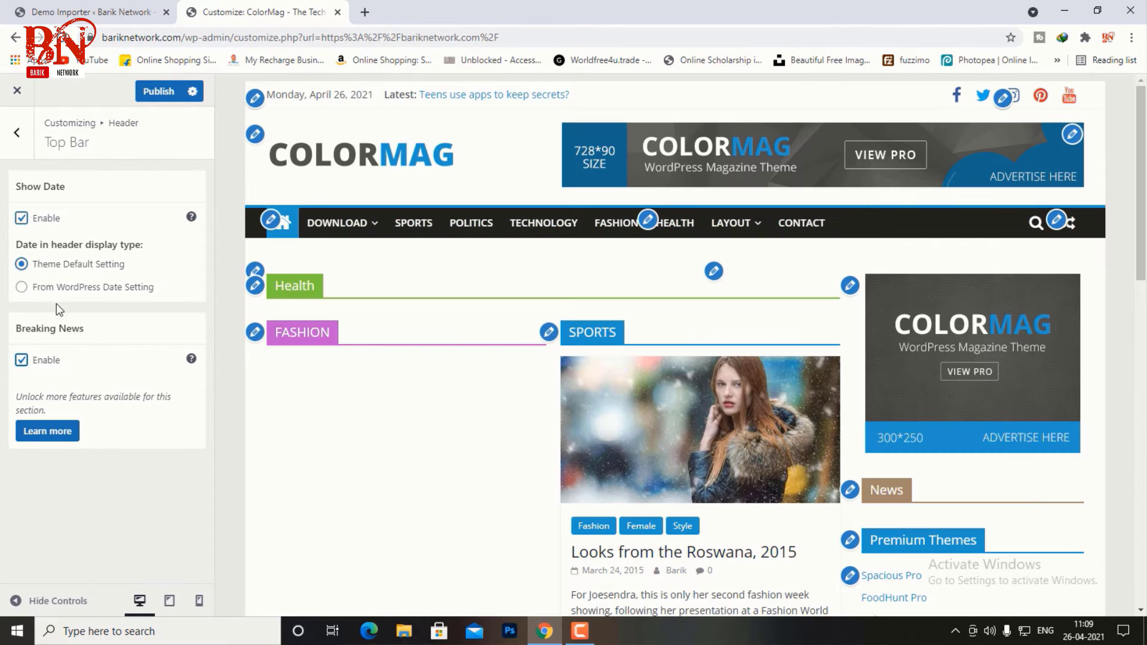
click(21, 221)
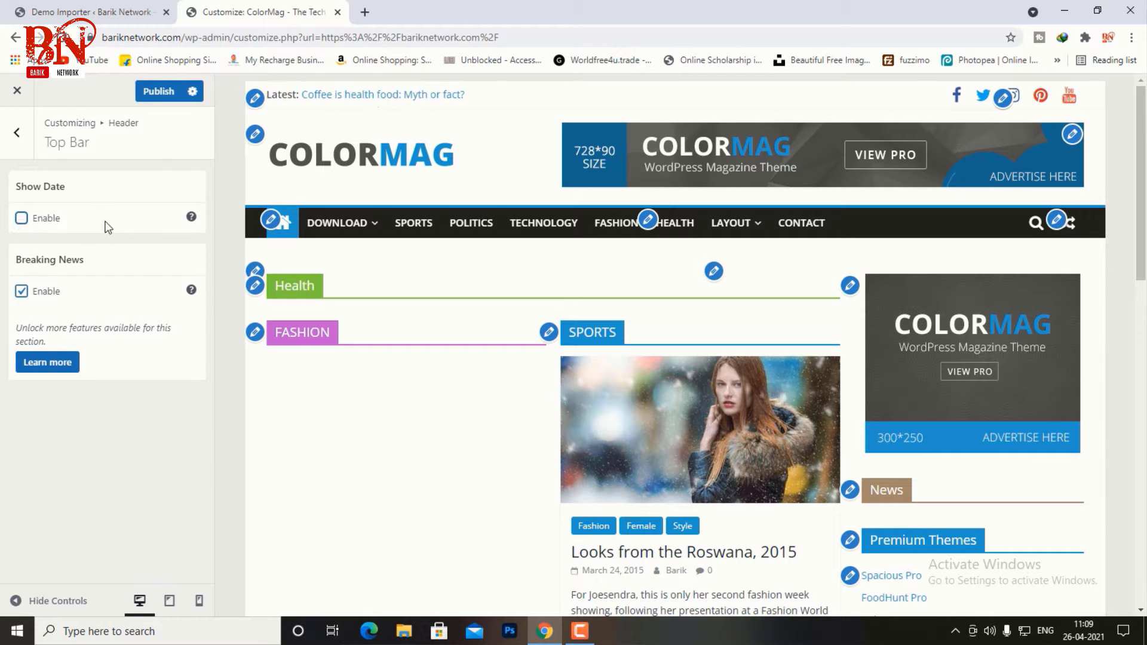
click(22, 219)
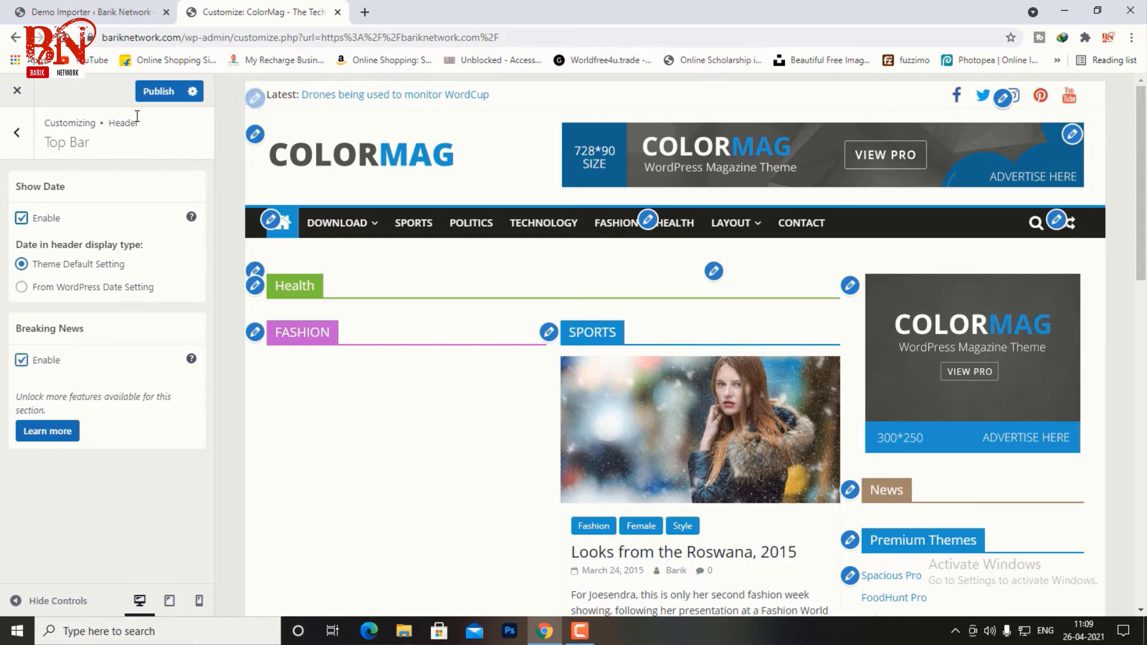
click(154, 93)
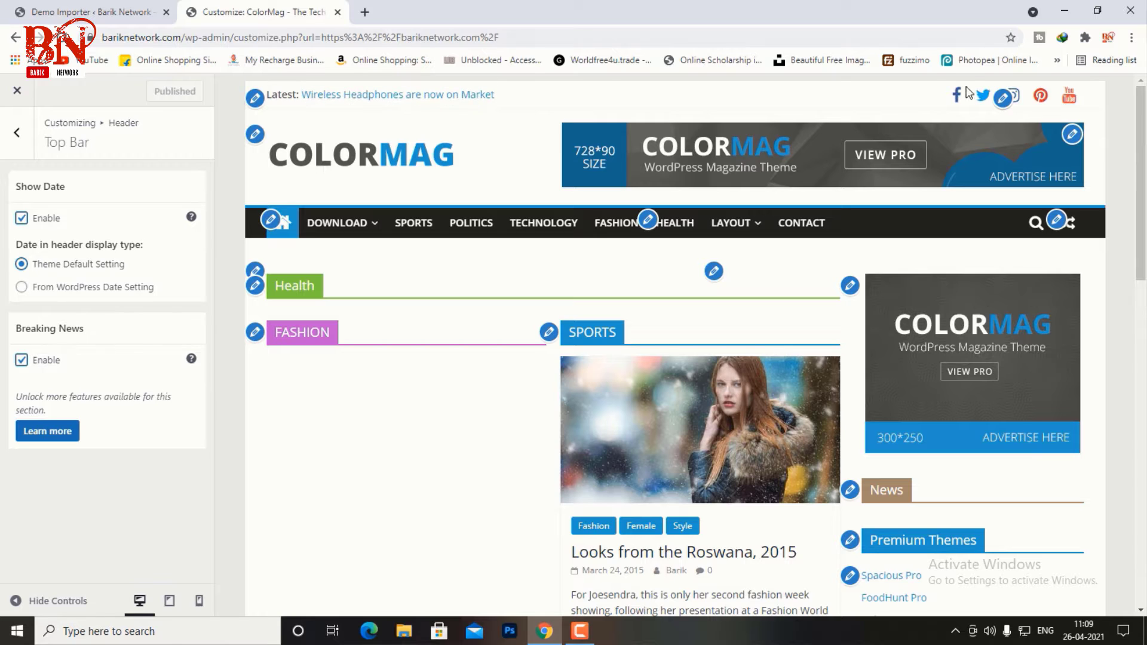
- In the Social Icons settings, disable opening the Pinterest link in a new tab and publish the change
click(1007, 102)
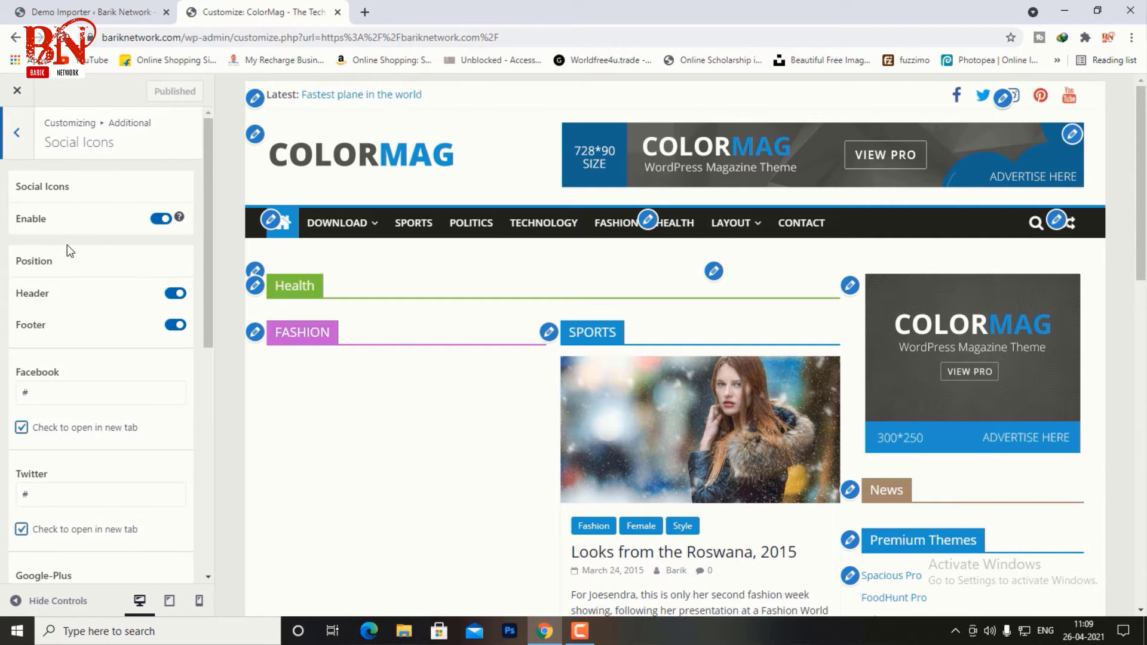
scroll(67, 245, down, 1)
scroll(67, 245, down, 1)
scroll(67, 245, up, 2)
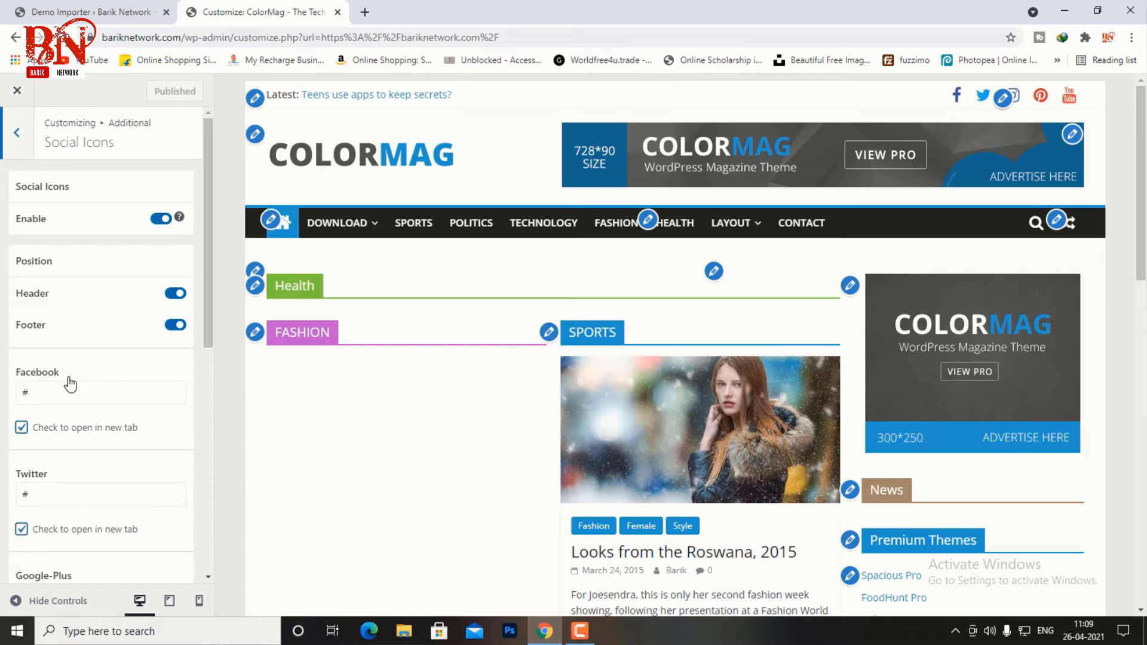
scroll(70, 384, down, 1)
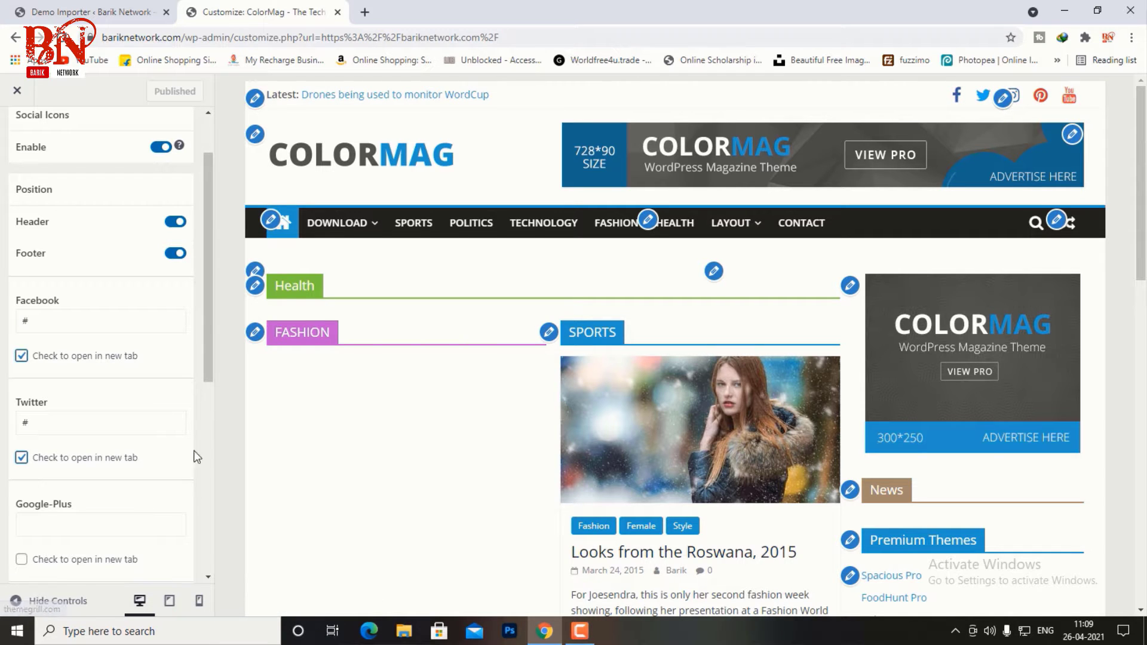
scroll(152, 400, down, 5)
scroll(147, 390, down, 1)
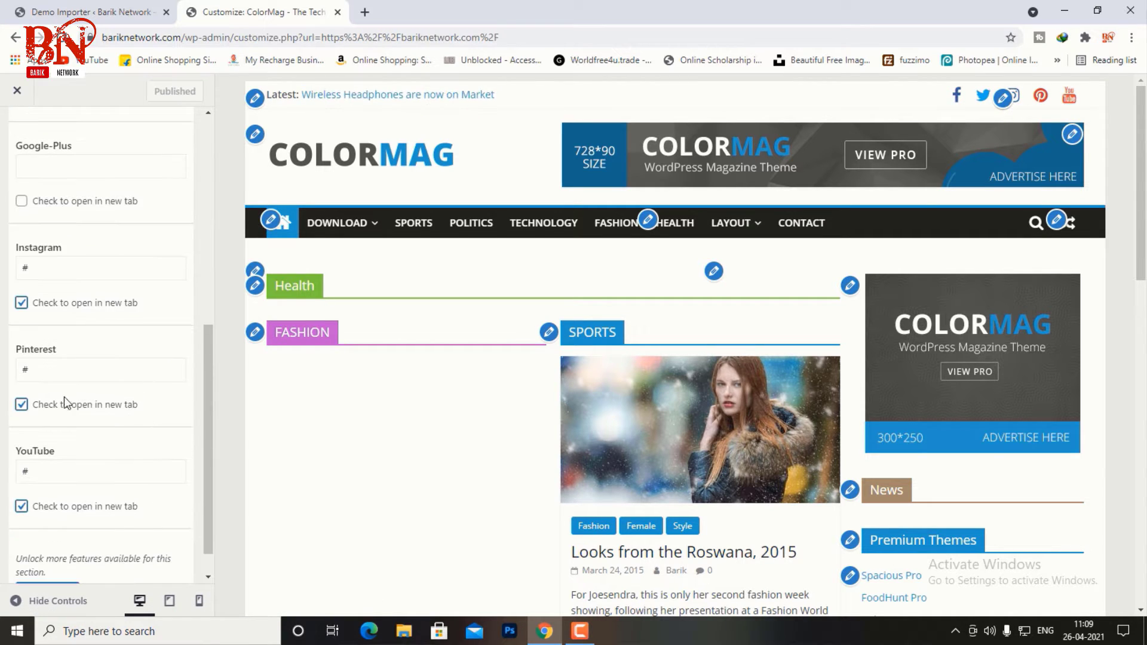
click(22, 405)
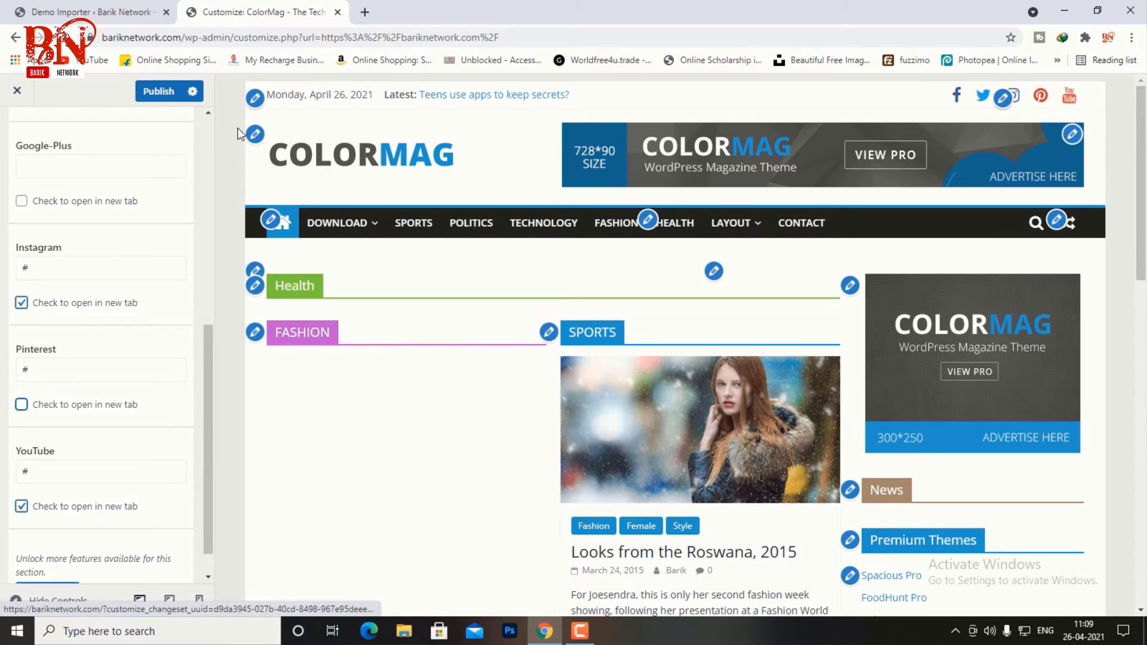
click(158, 91)
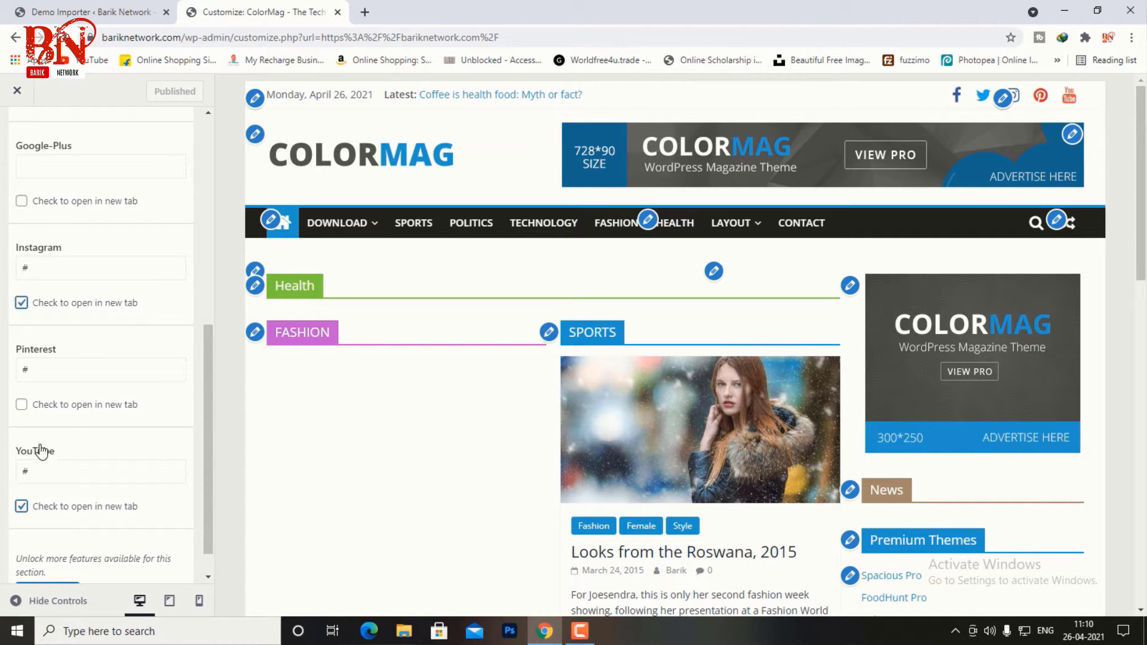
- Clear the Pinterest link so its social icon is removed, and publish the change
click(60, 371)
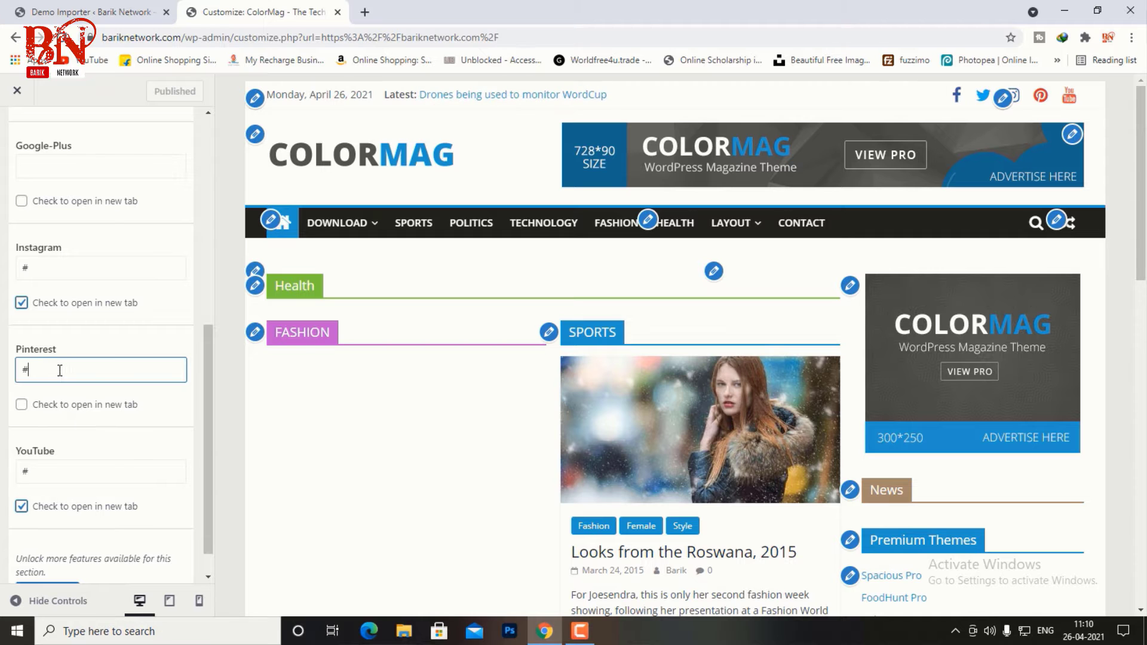
key(BackSpace)
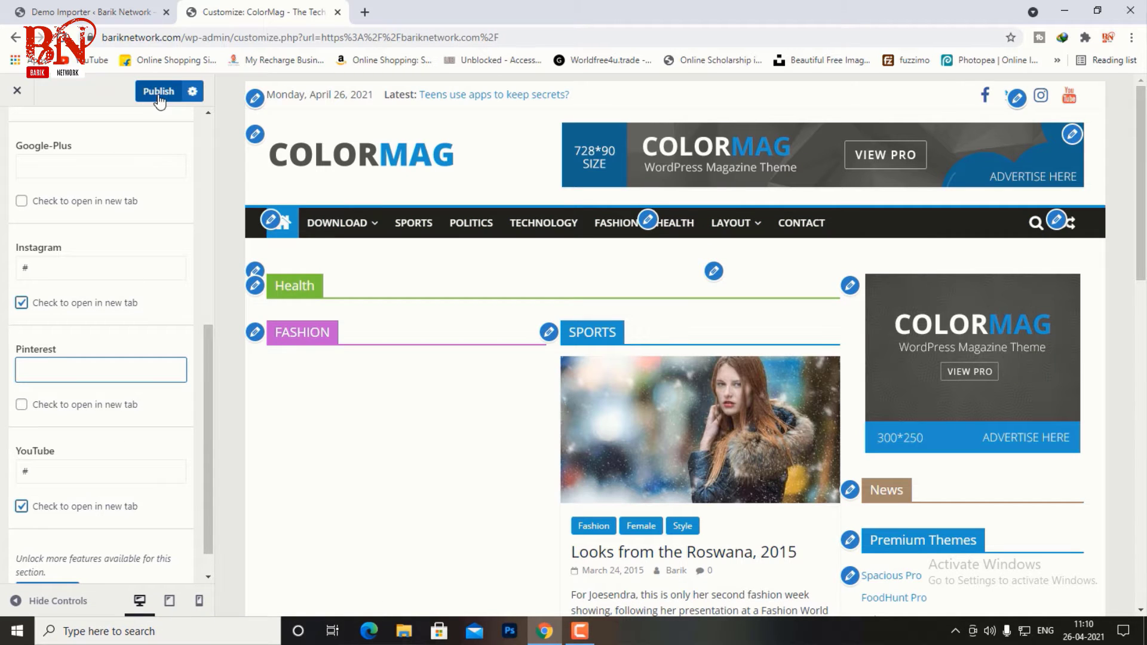
click(158, 96)
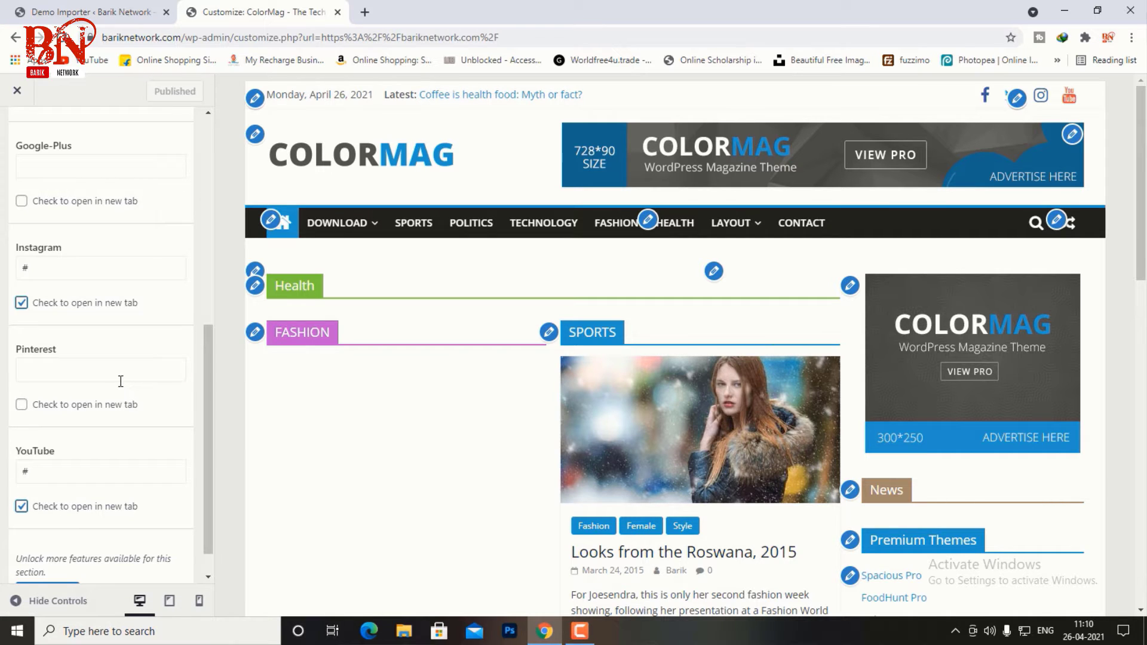
scroll(121, 381, up, 1)
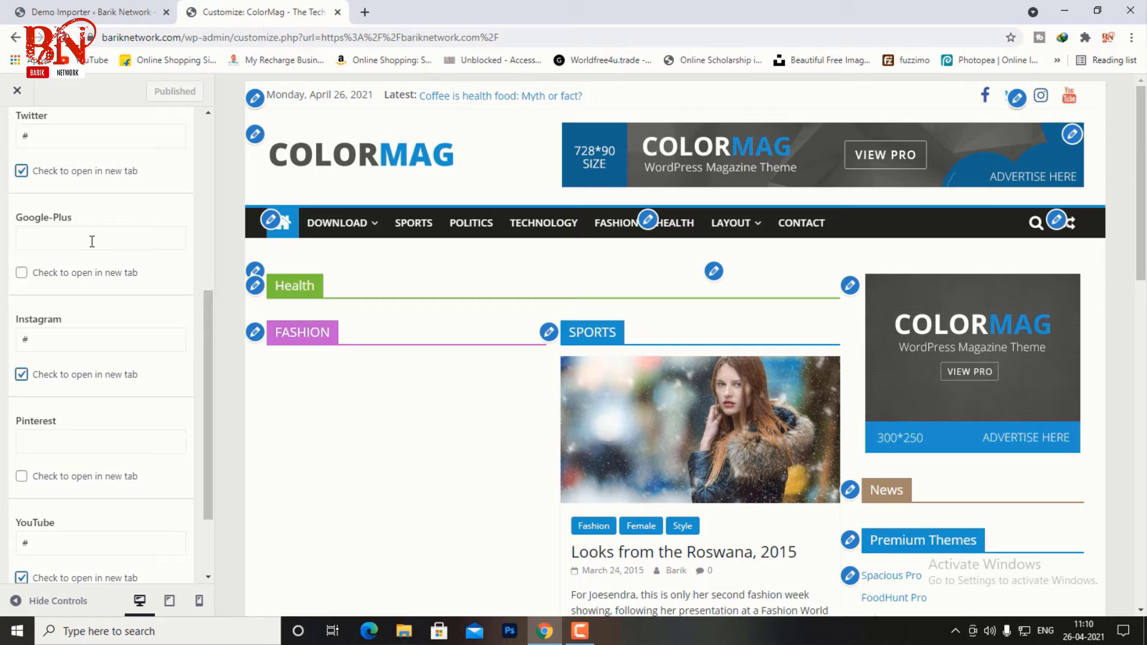
- Open facebook.com in a new browser tab to get the page link for the Facebook field, and return to the Social Icons settings
scroll(91, 239, up, 1)
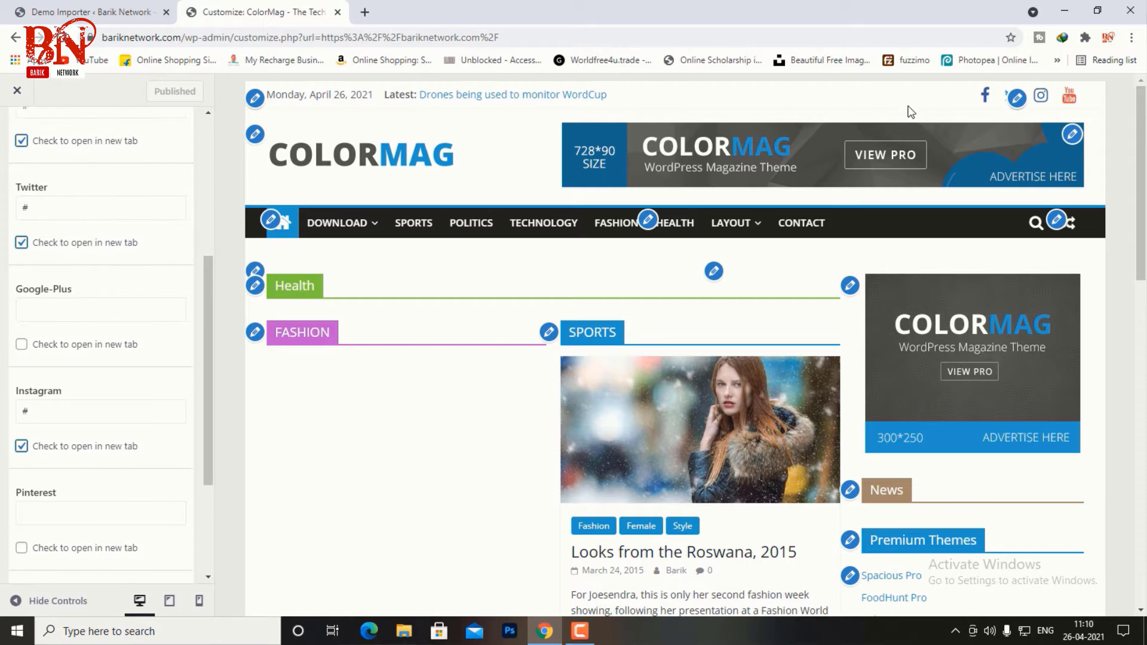
scroll(122, 286, down, 2)
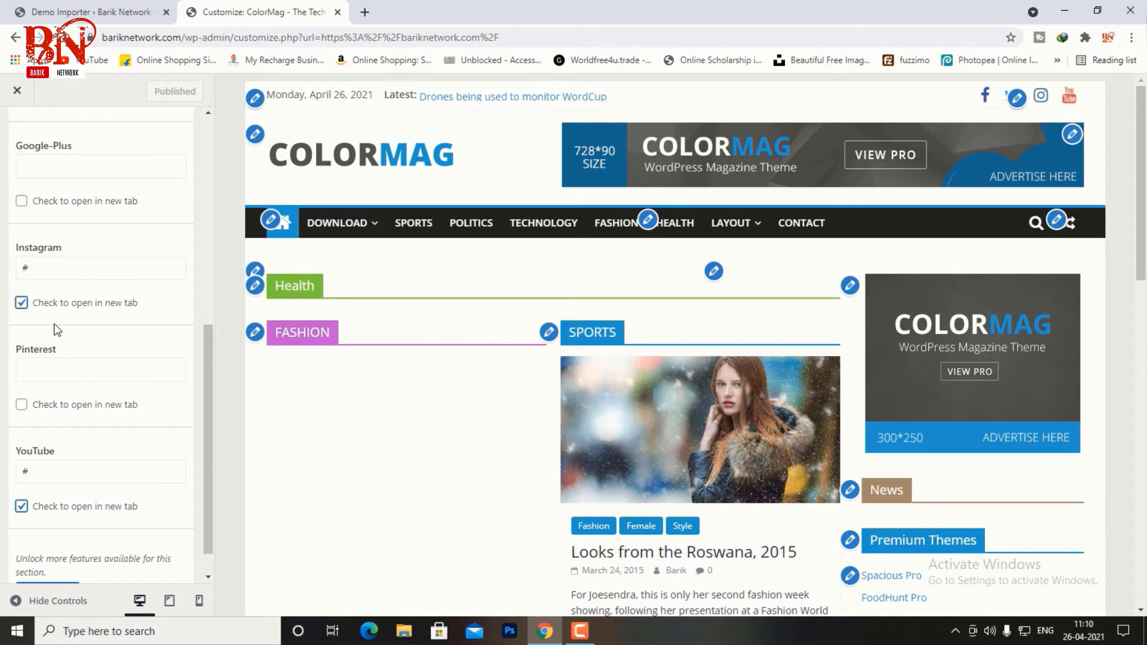
scroll(70, 185, up, 1)
scroll(66, 160, up, 3)
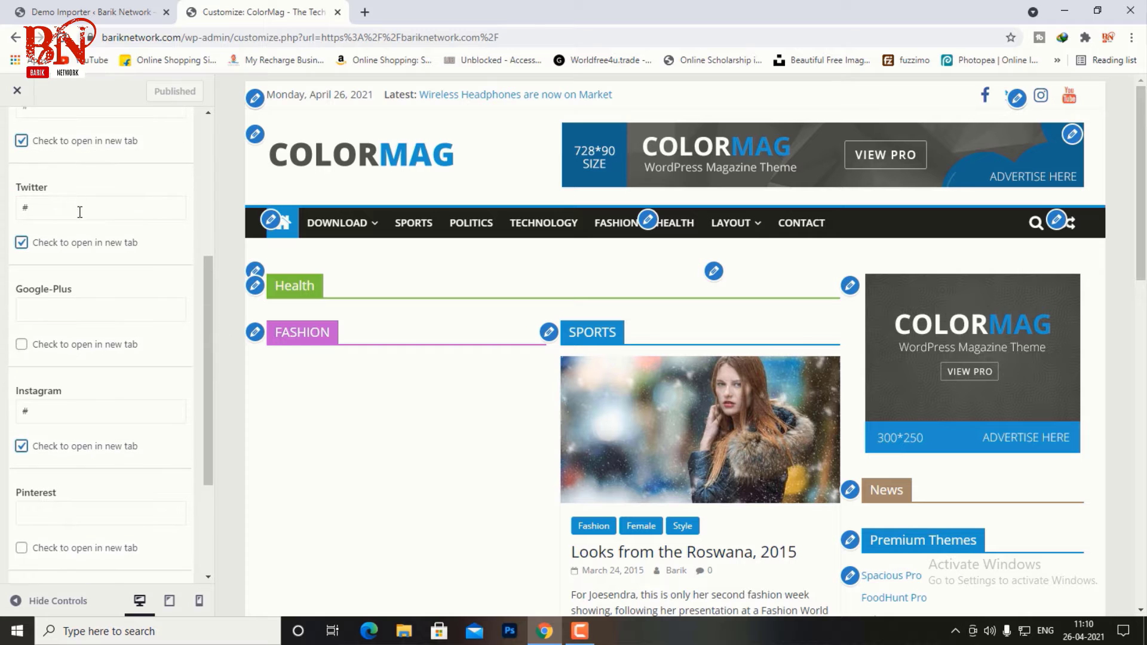
click(67, 249)
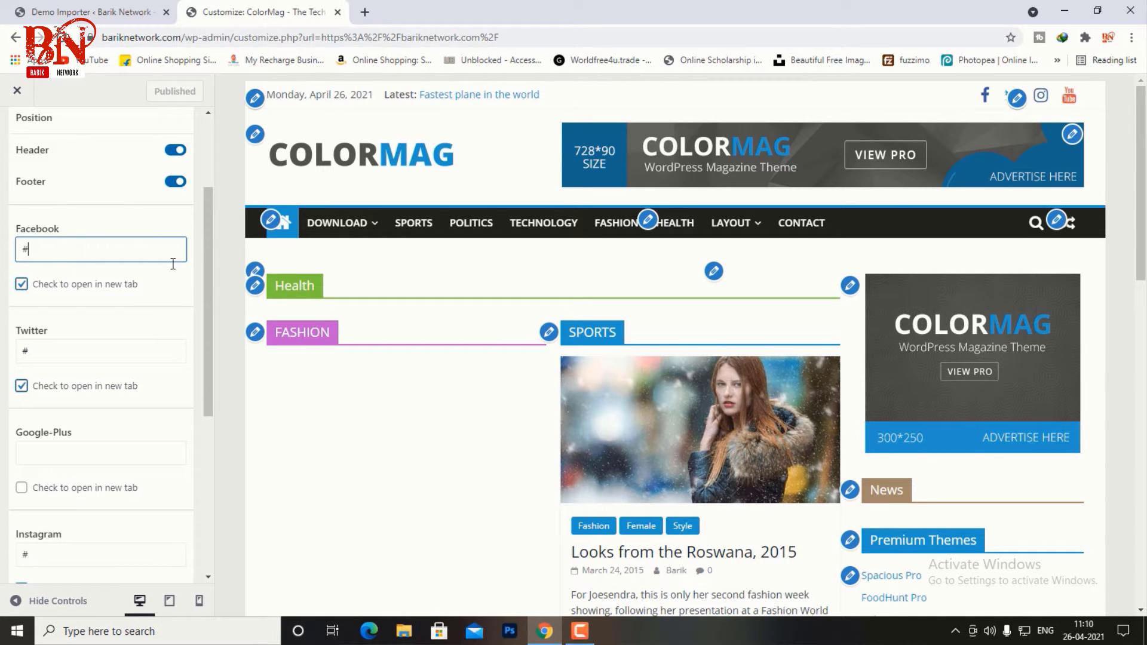
click(363, 13)
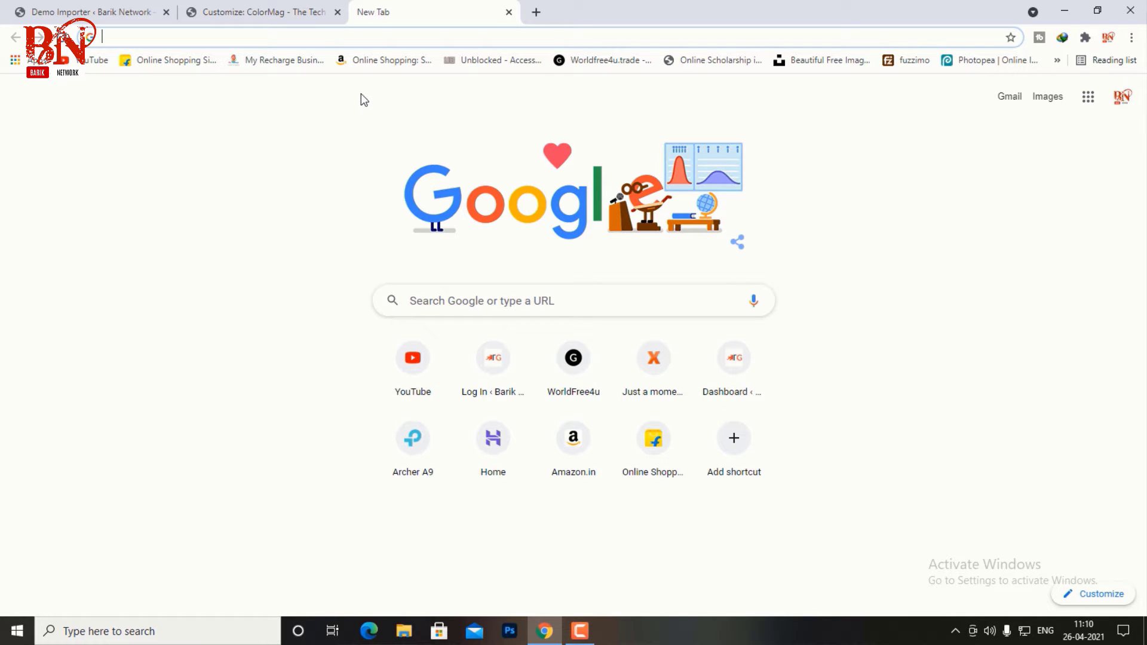
text(f)
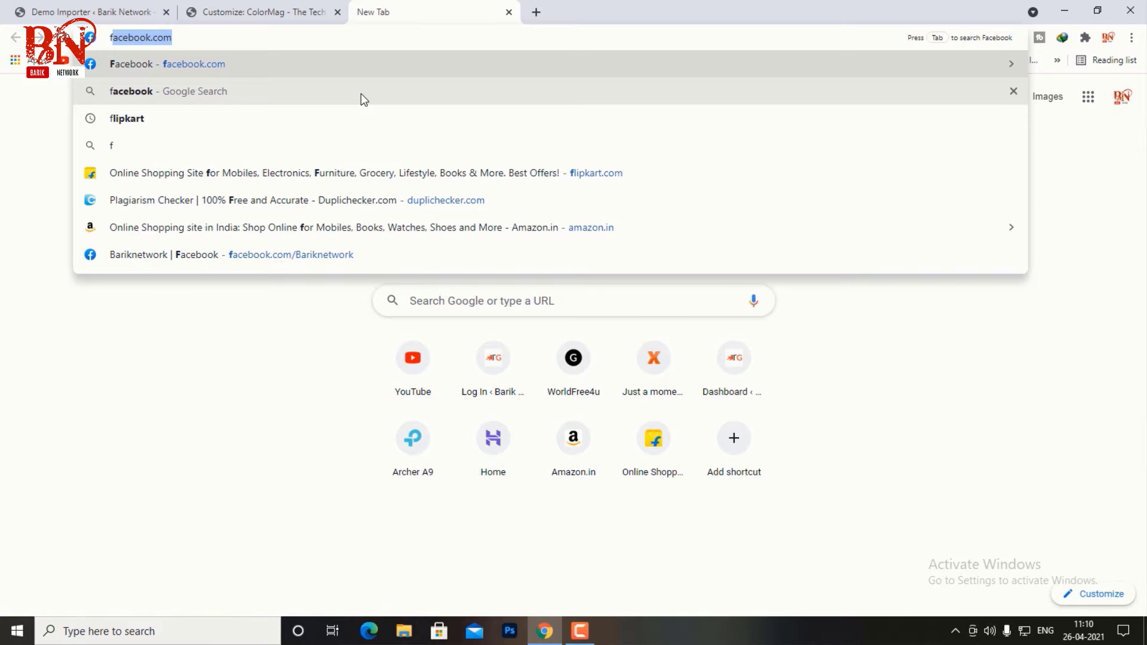
text(a)
key(Return)
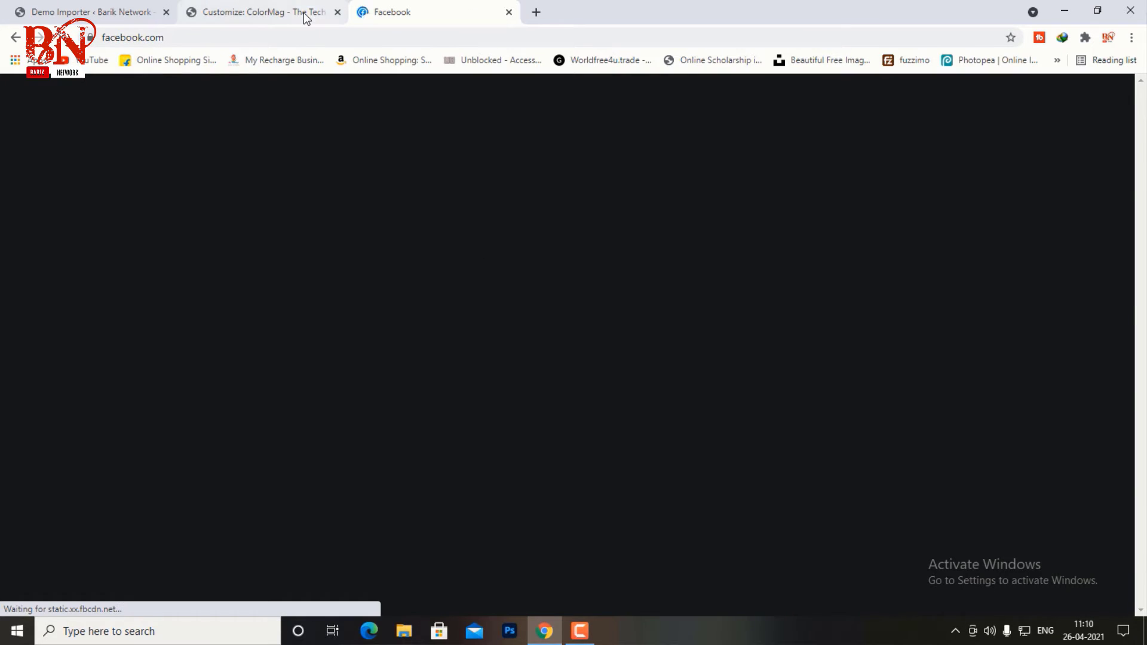
click(306, 18)
click(508, 12)
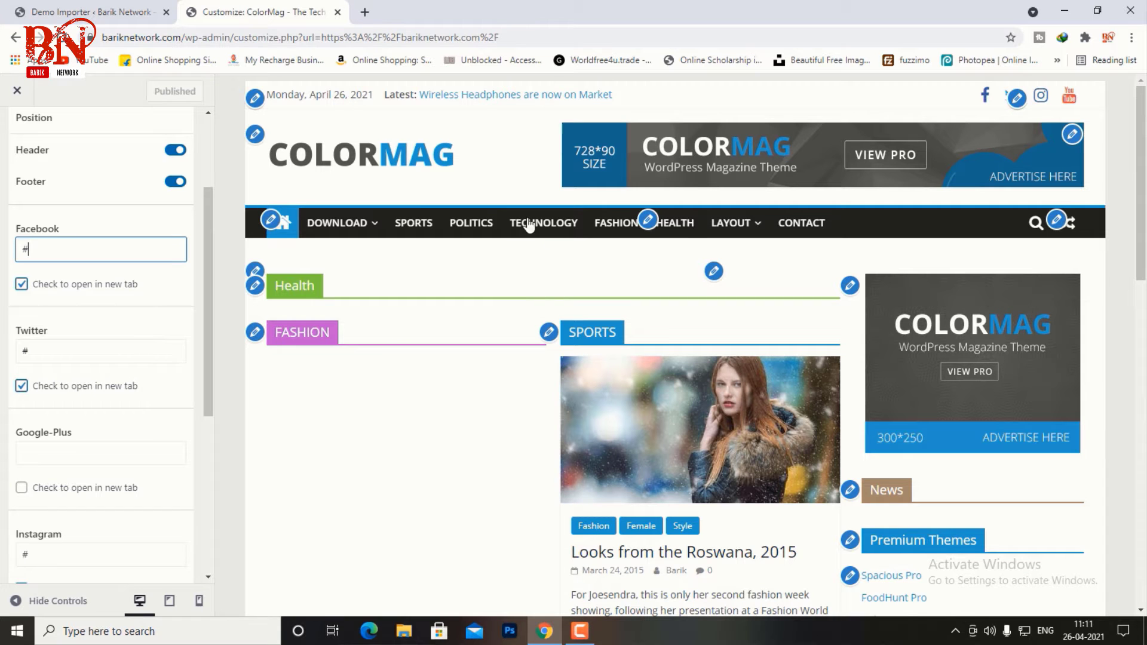
right_click(43, 252)
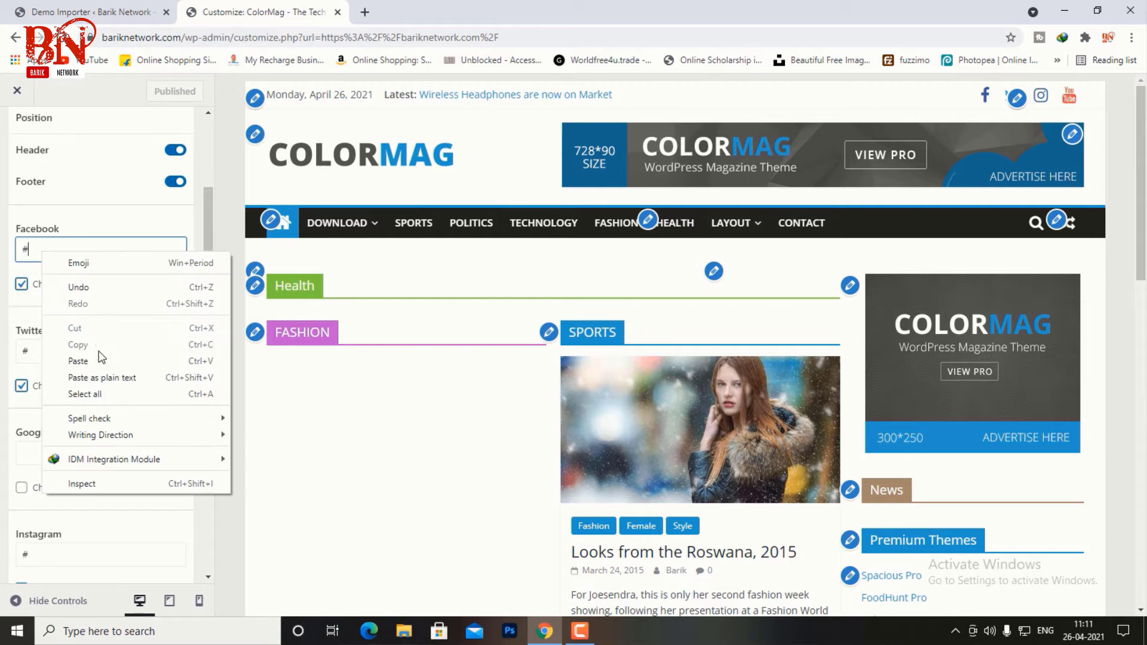
click(77, 358)
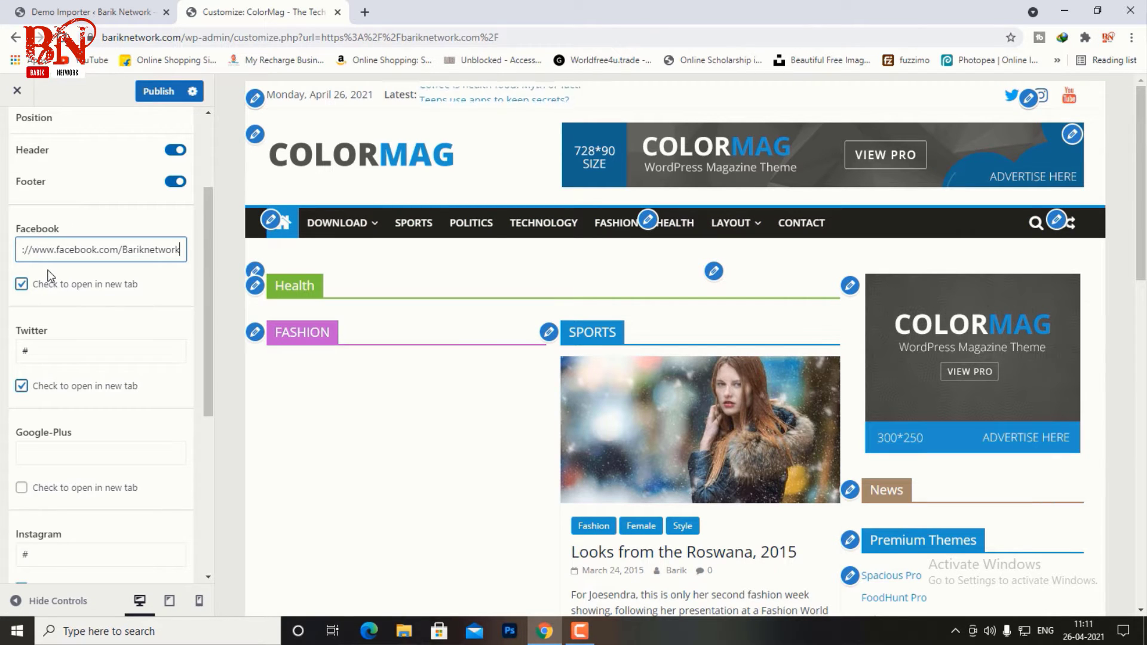
key(Home)
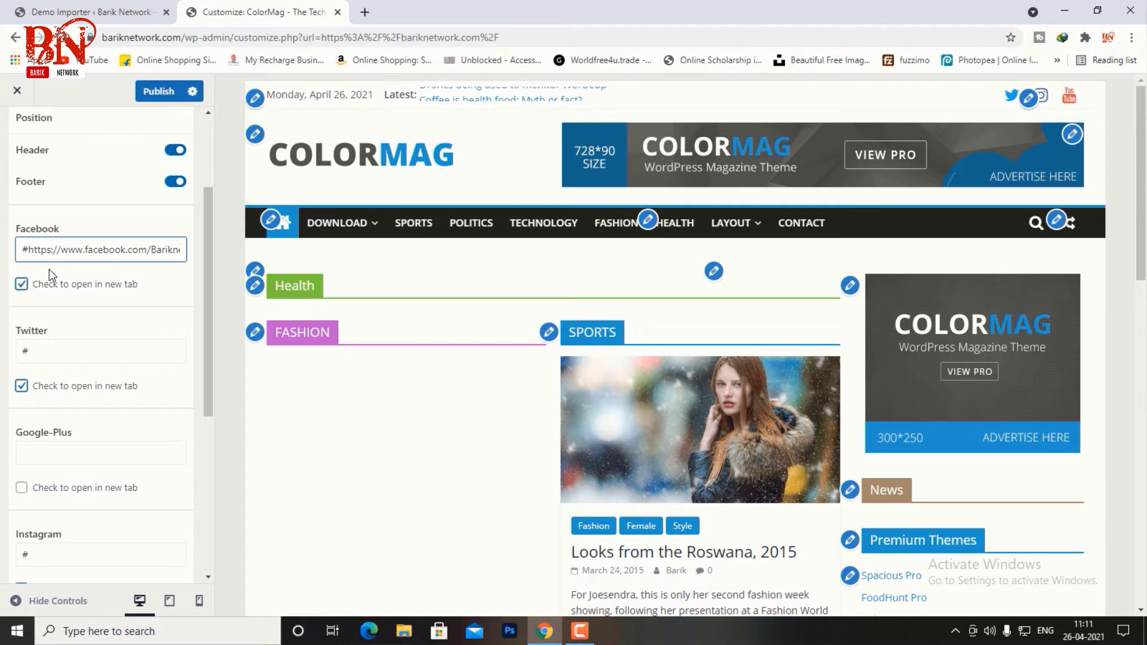
key(BackSpace)
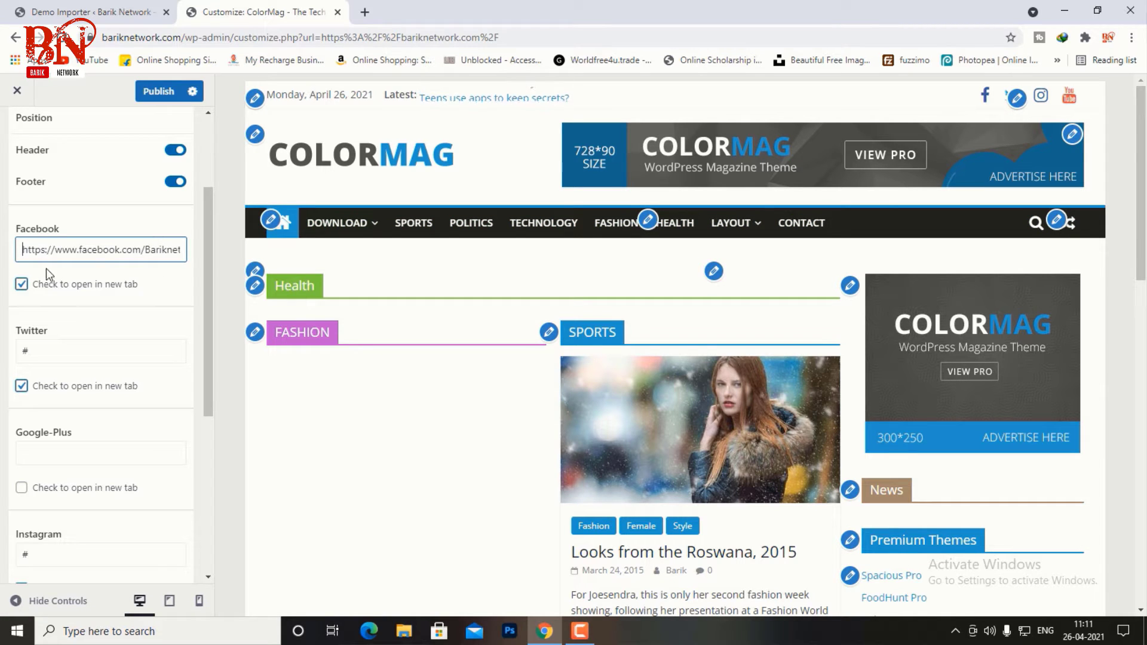
click(157, 94)
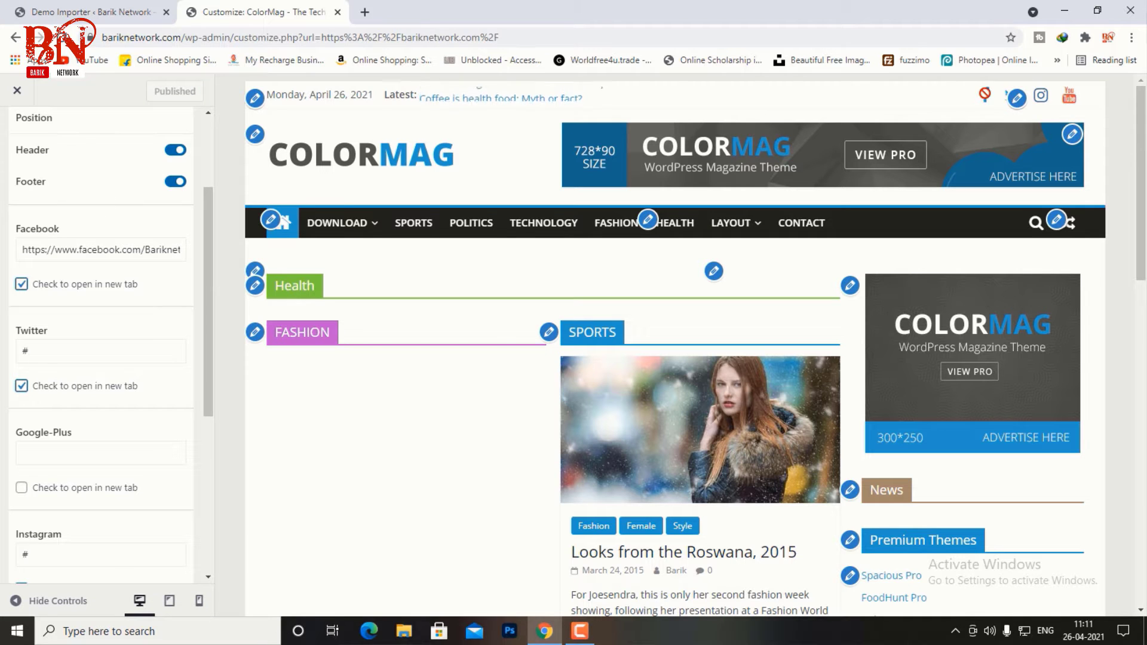
- Open the live site in a new tab and check where its header Facebook icon leads, looking through the linked page before closing it
click(122, 13)
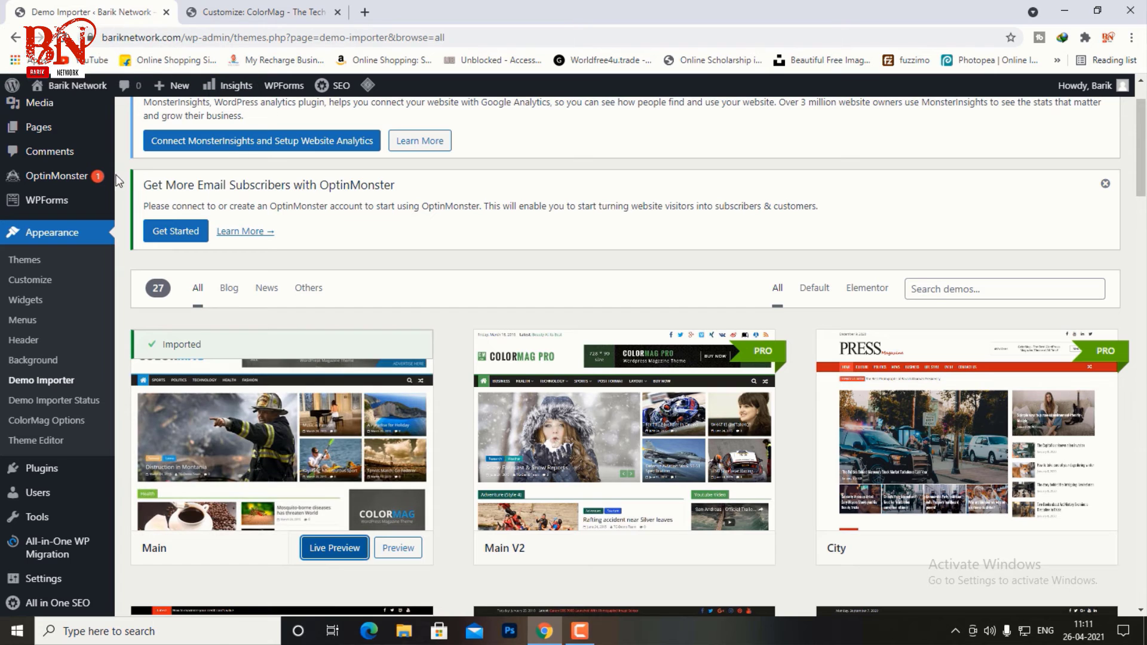
right_click(66, 85)
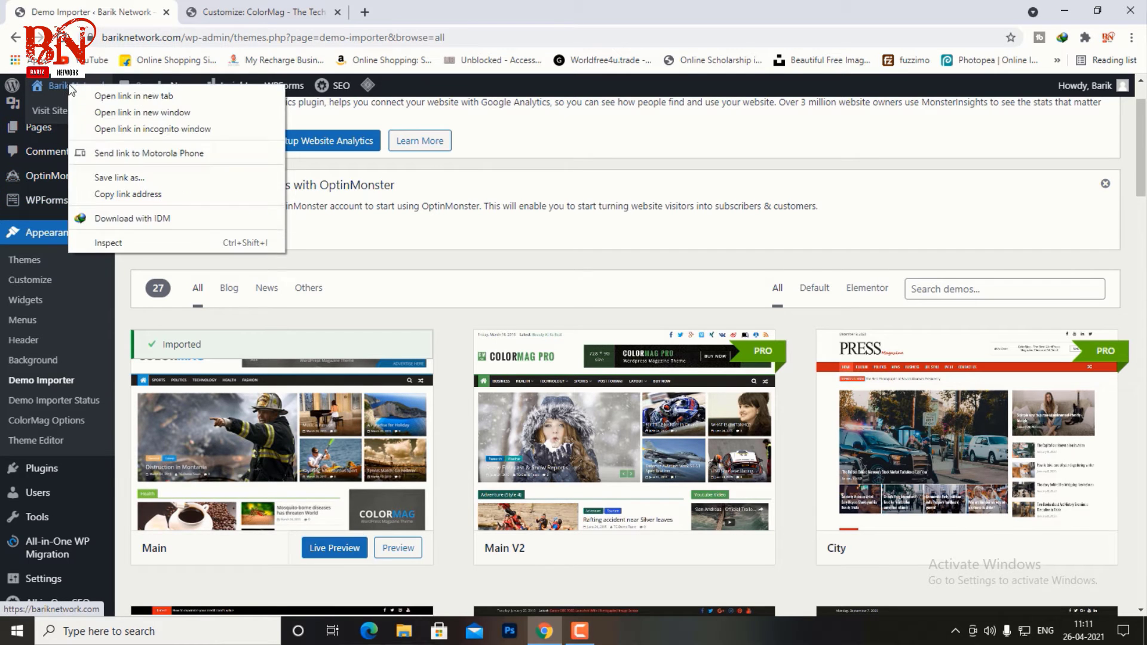
click(113, 96)
click(249, 13)
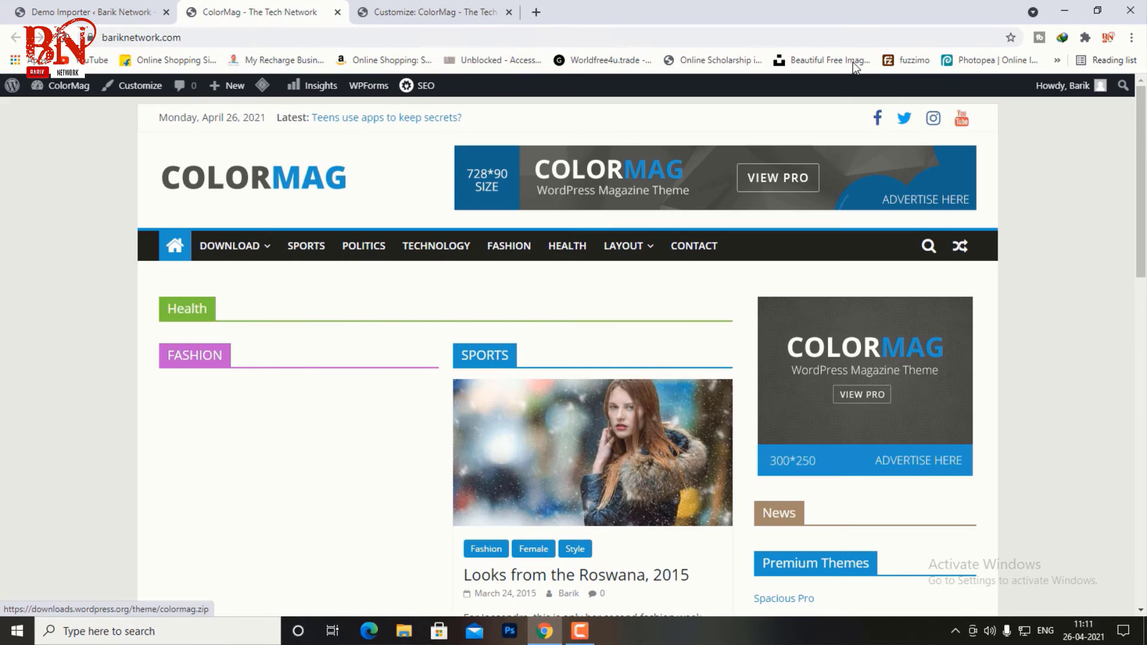
click(877, 120)
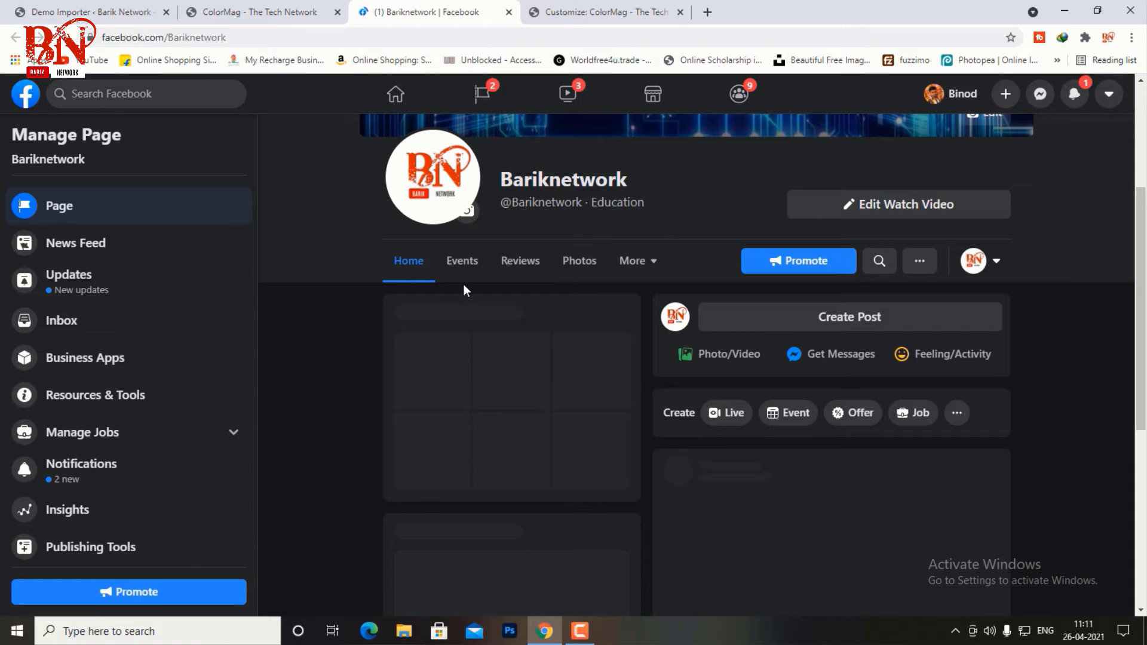
scroll(374, 257, down, 6)
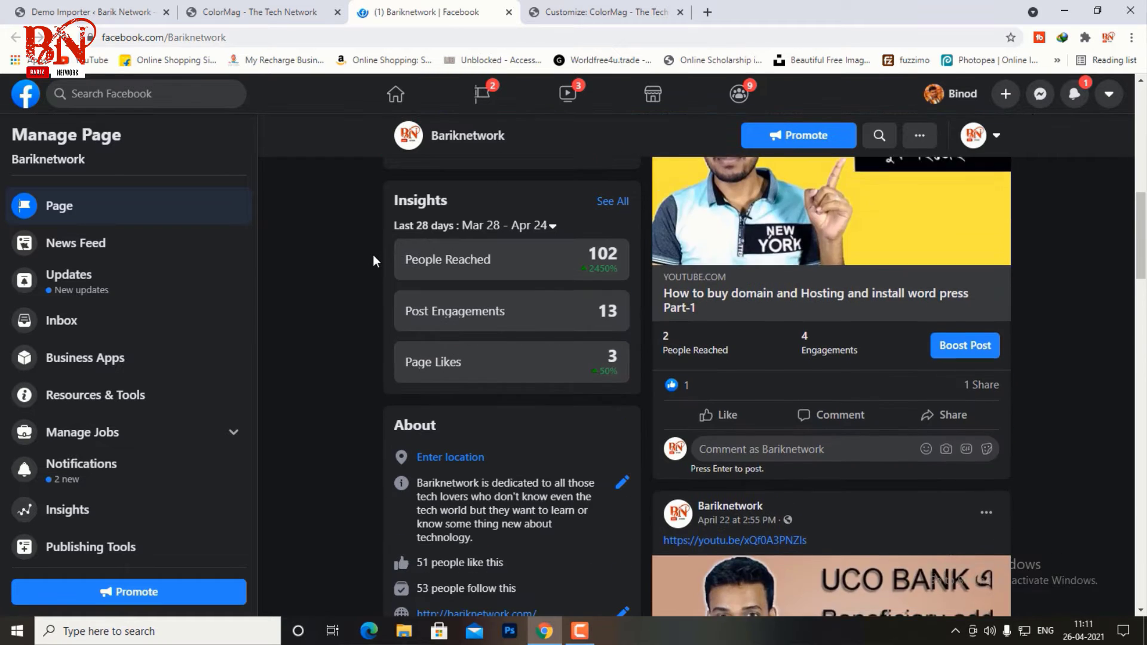
scroll(377, 261, down, 5)
scroll(314, 209, up, 2)
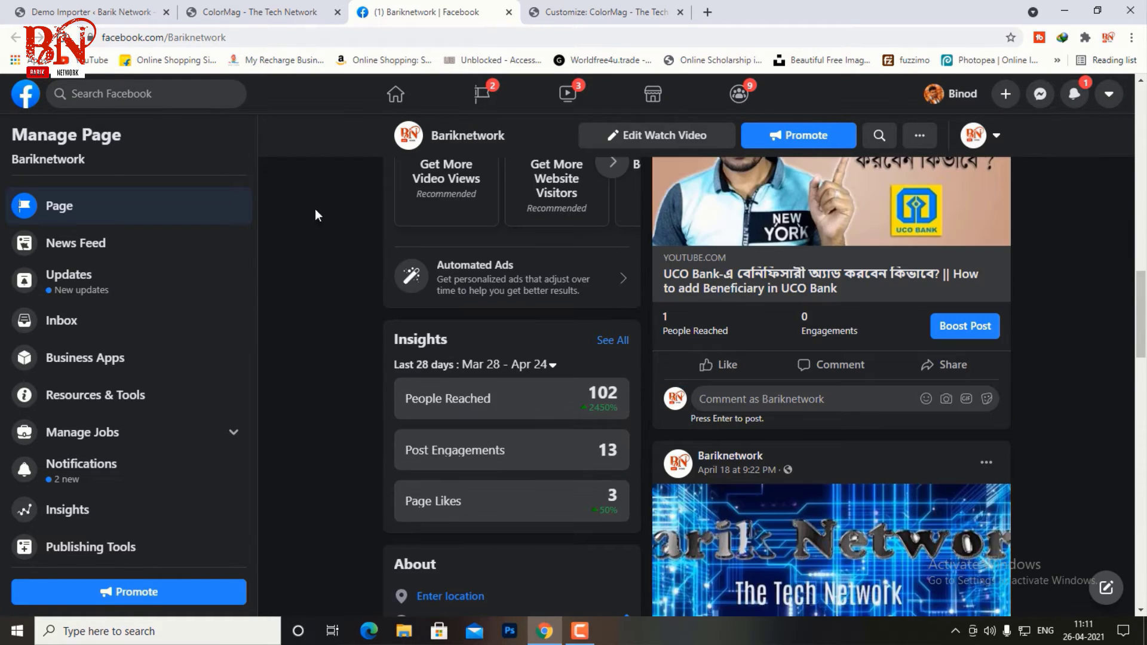
click(507, 13)
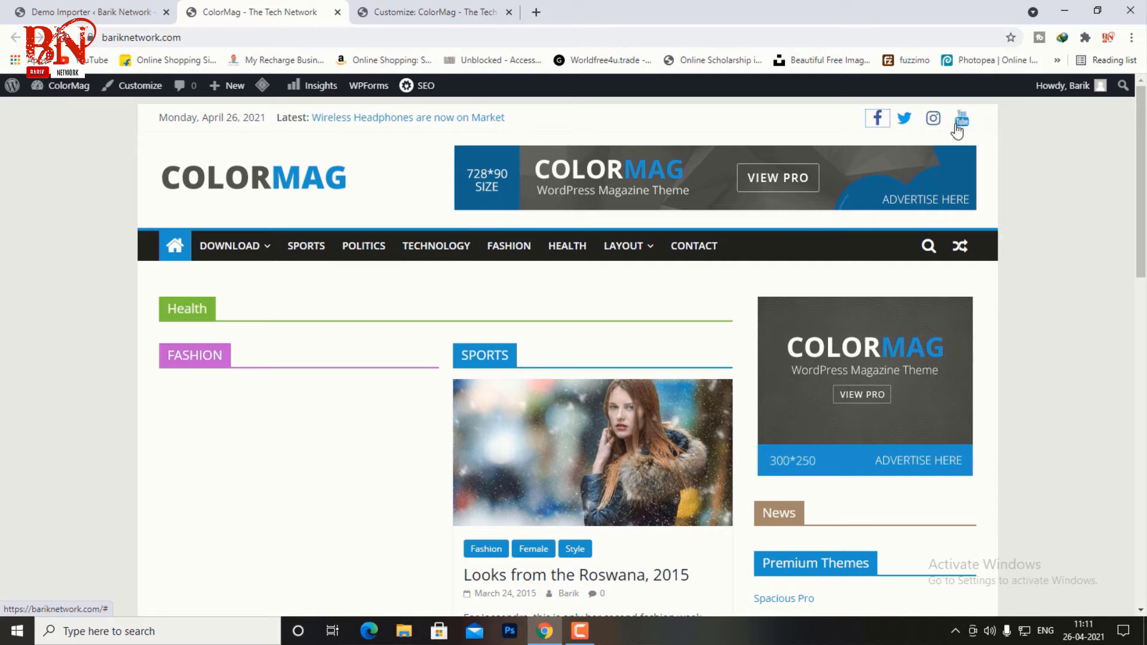
- Open the customizer from the Demo Importer page and bring up the header's Site Identity settings
click(145, 16)
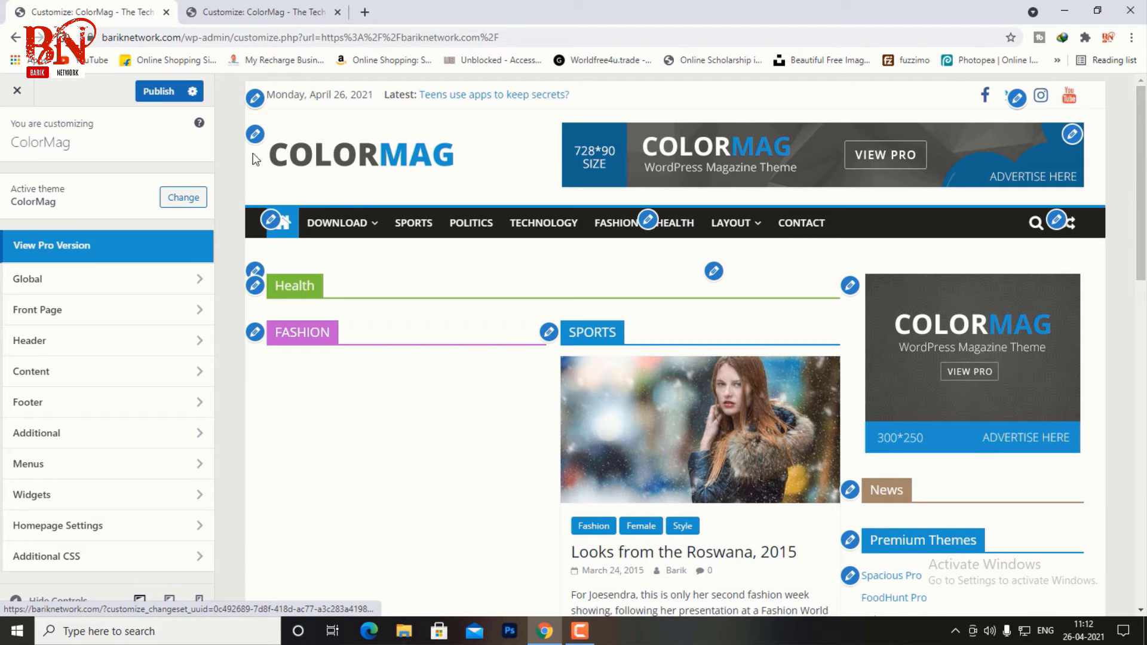
click(257, 136)
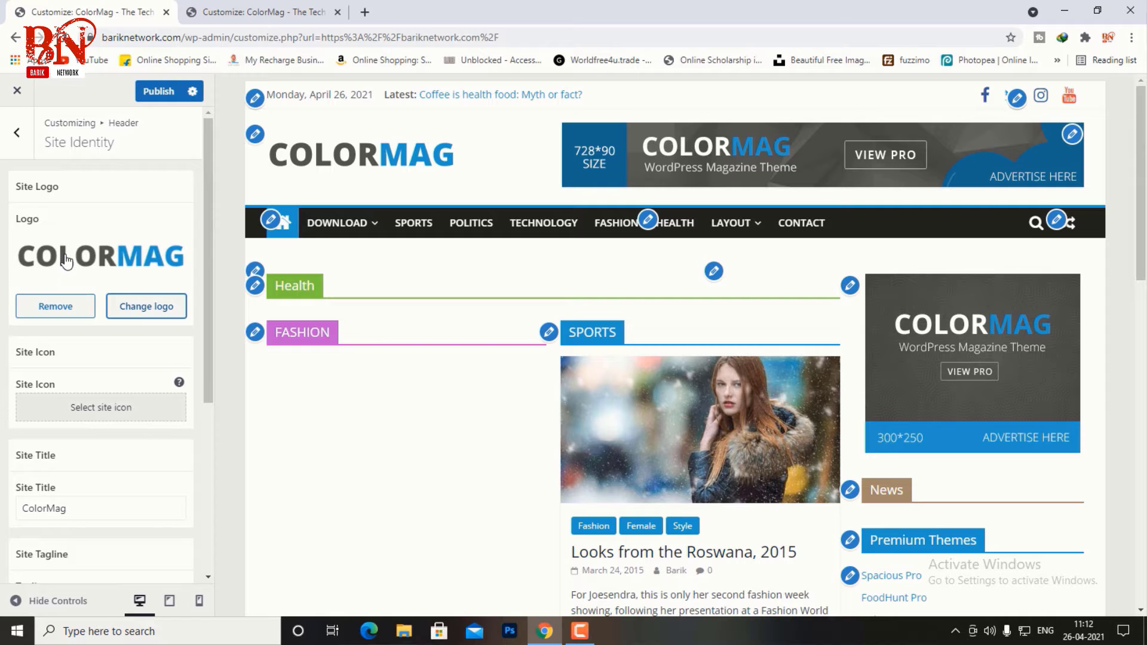
scroll(64, 257, down, 1)
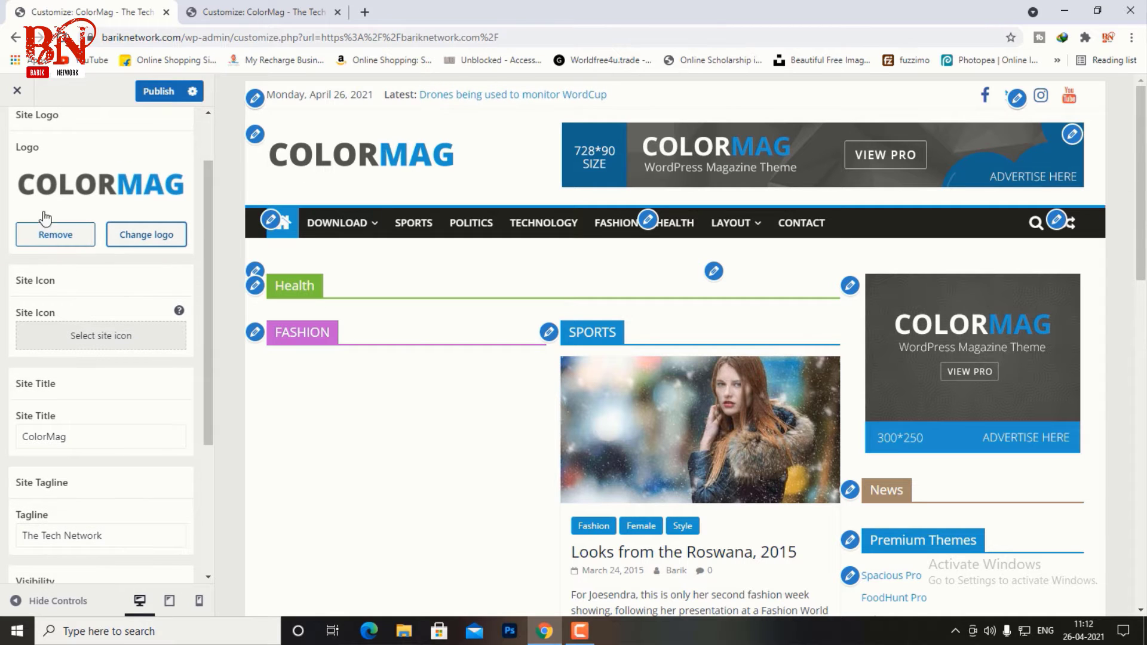
scroll(48, 218, up, 1)
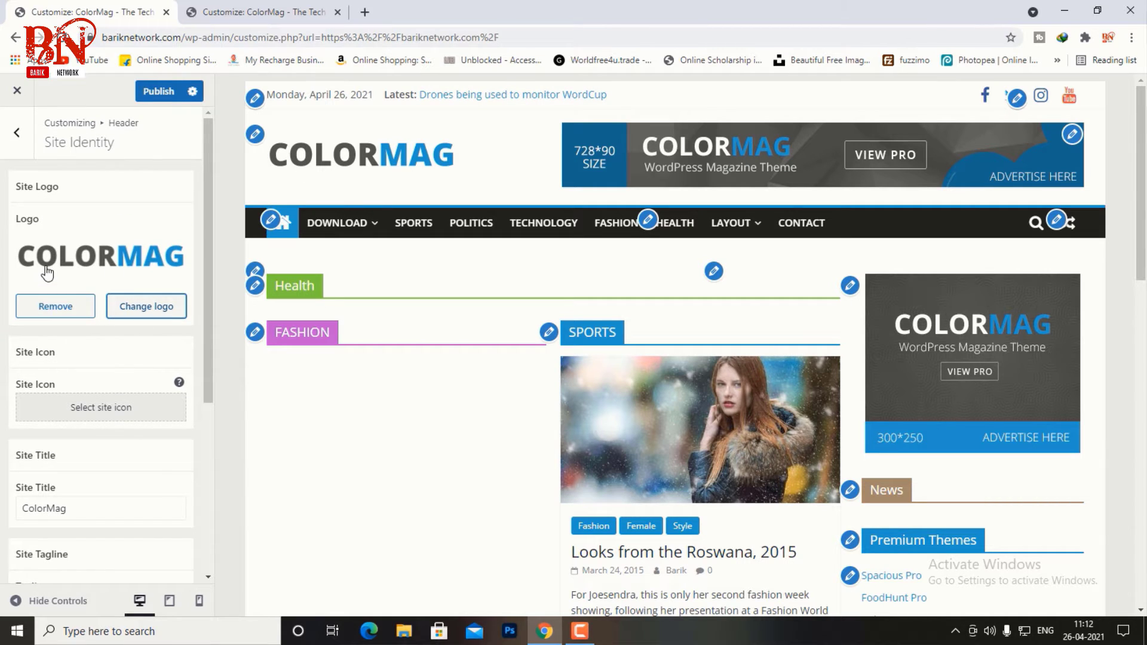
- Change the site logo to logo-272x90px.png, cropped closely around the full BARIK NETWORK lettering, and publish it
click(129, 306)
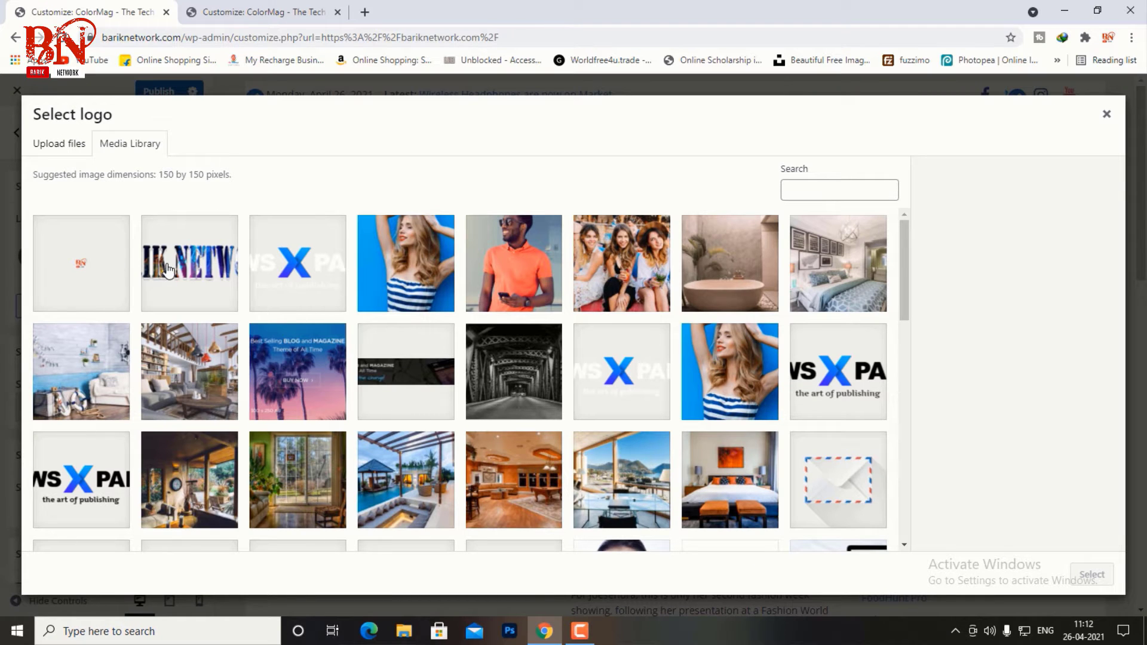
click(179, 266)
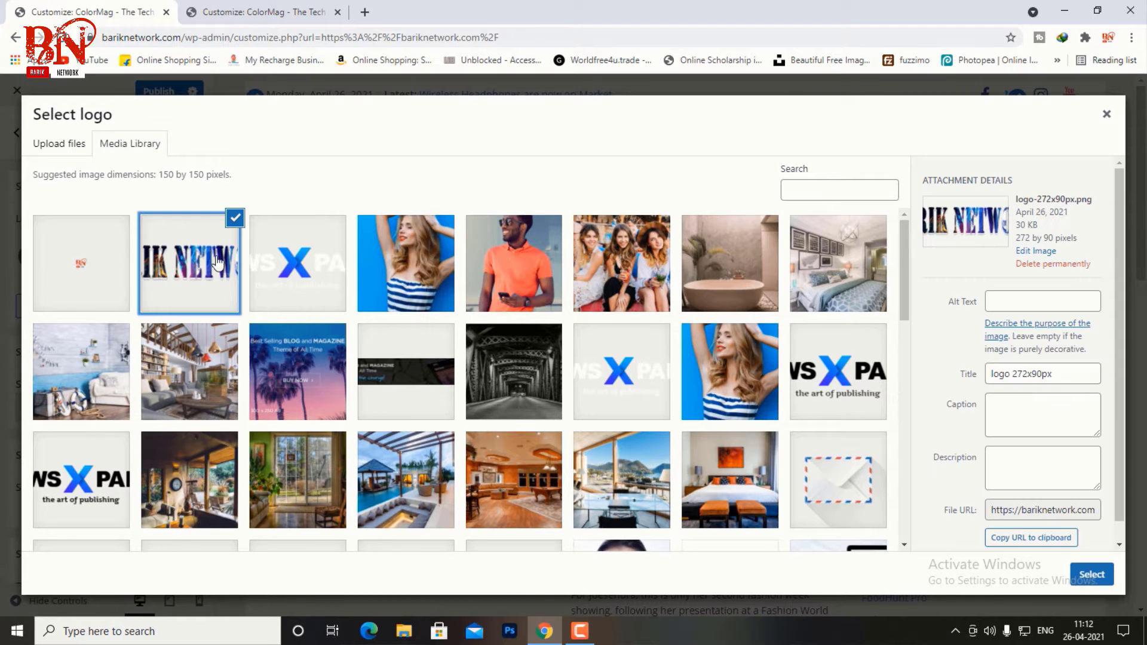
click(1091, 575)
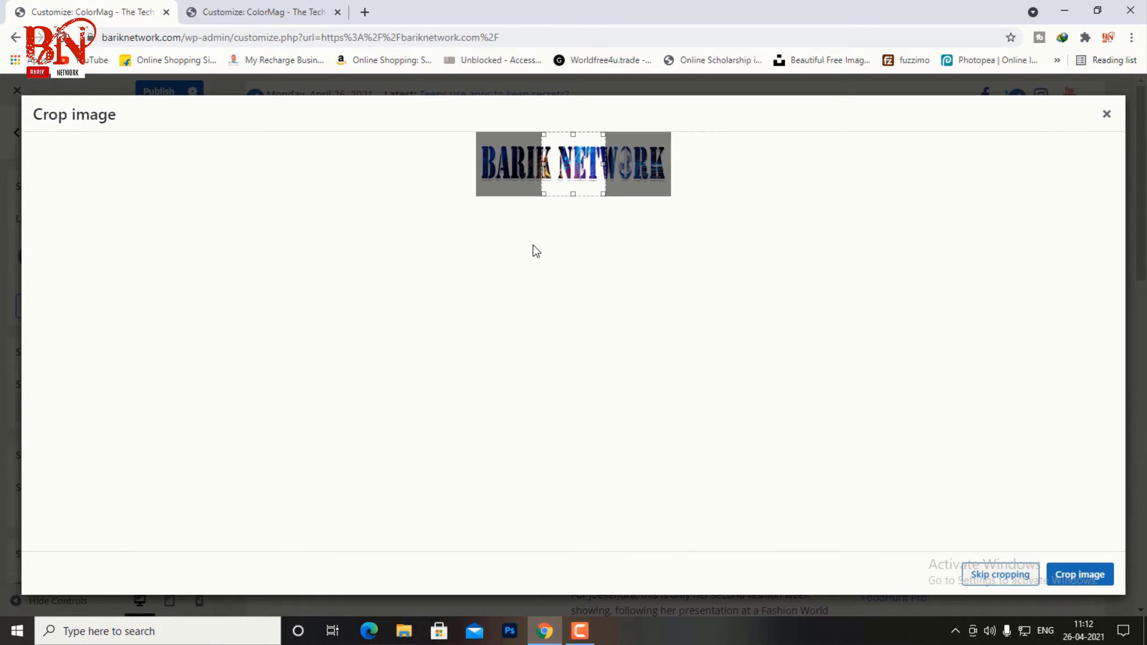
drag(540, 193, 478, 194)
drag(604, 190, 673, 190)
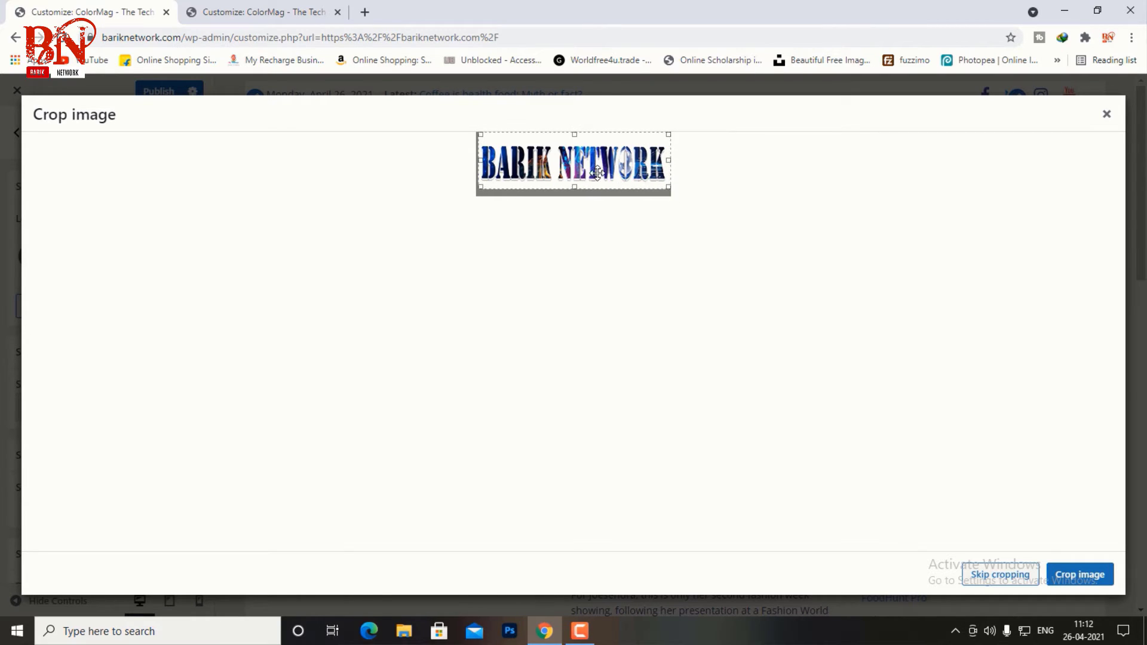
drag(576, 135, 576, 138)
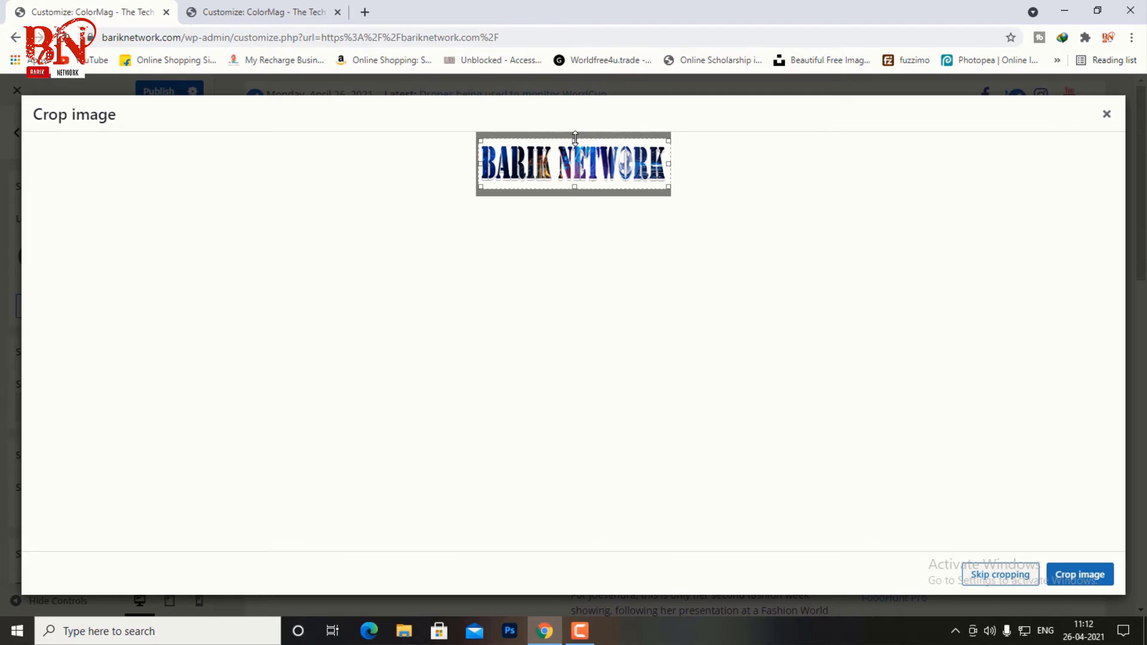
click(1070, 580)
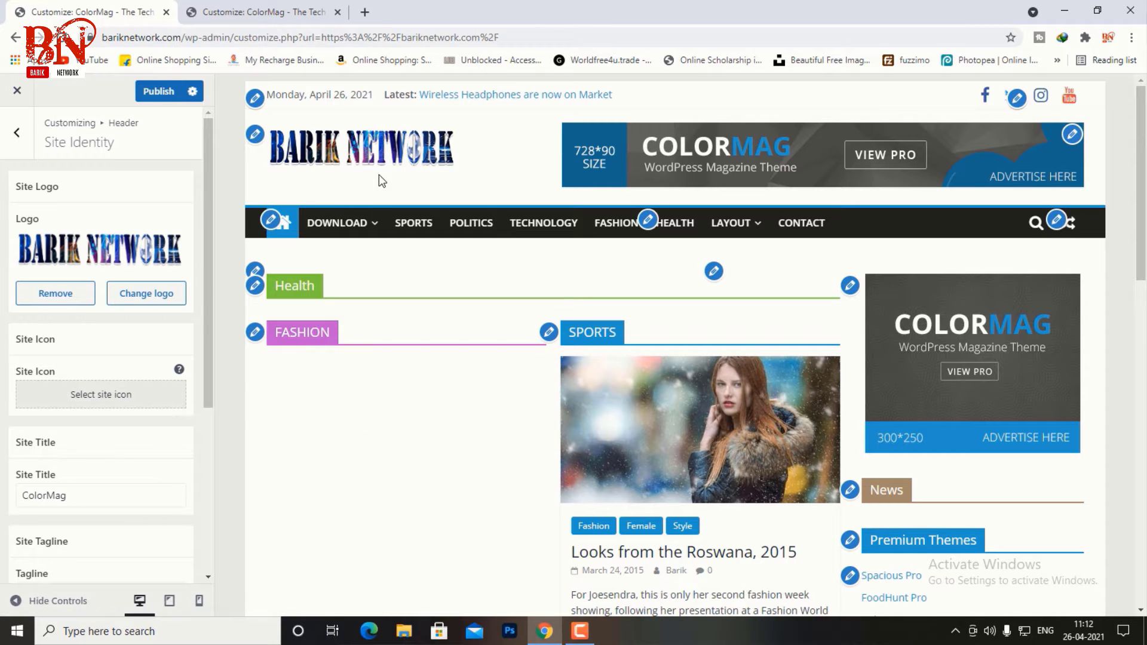
click(159, 92)
- Set favicon.png from the media library as the site icon and publish the change
mouse_move(336, 226)
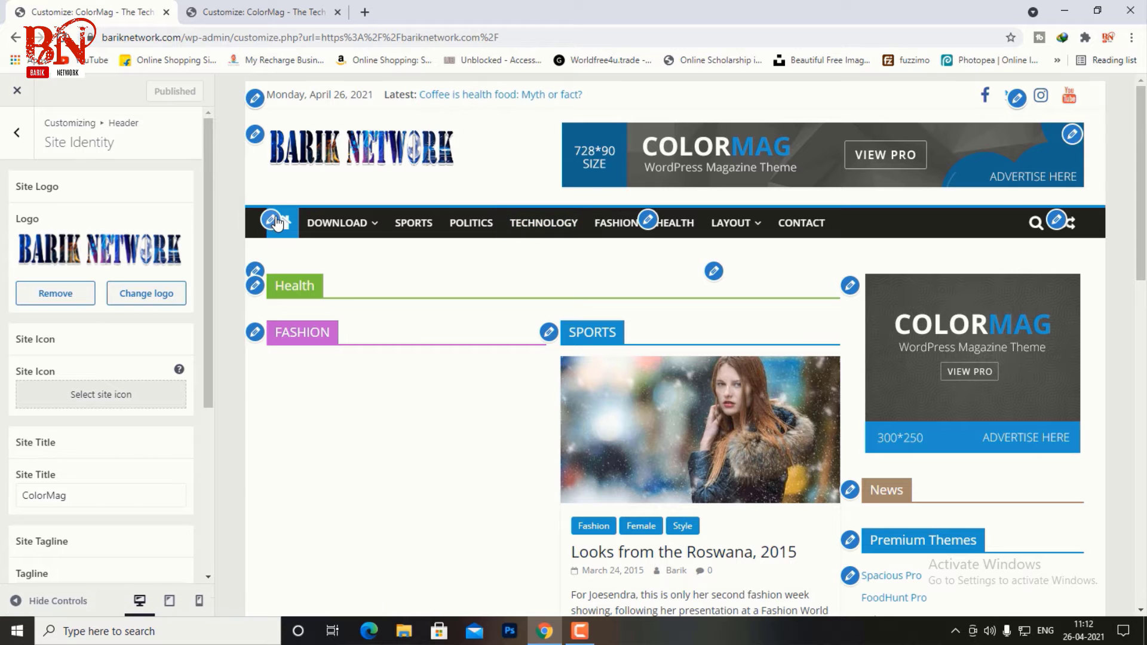
scroll(154, 277, down, 3)
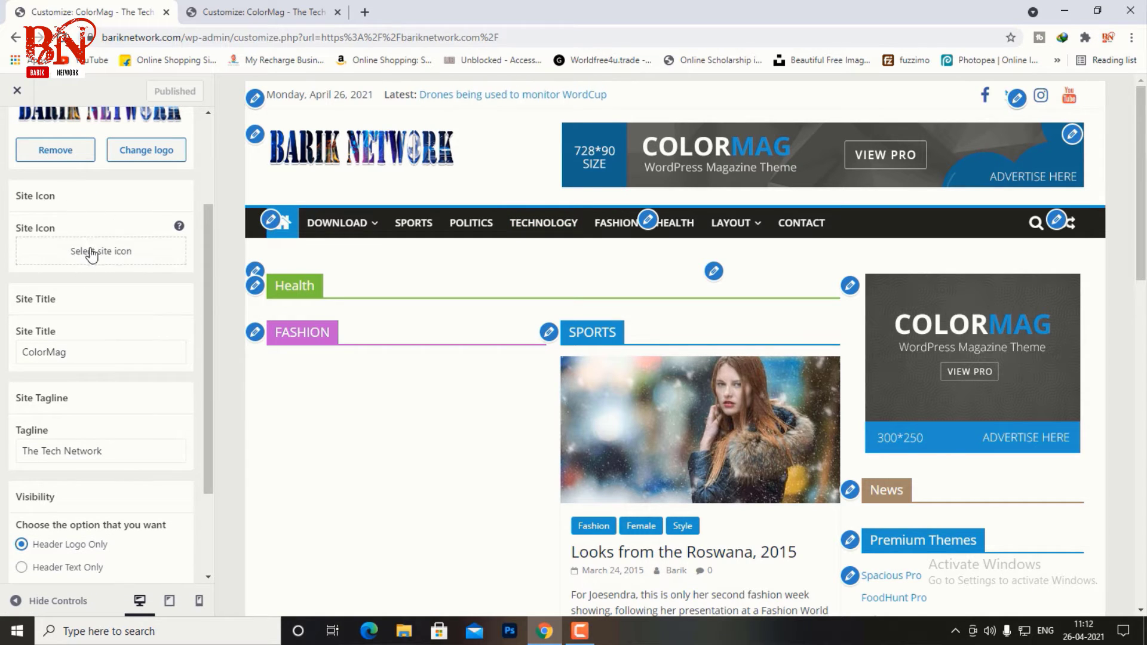
click(120, 257)
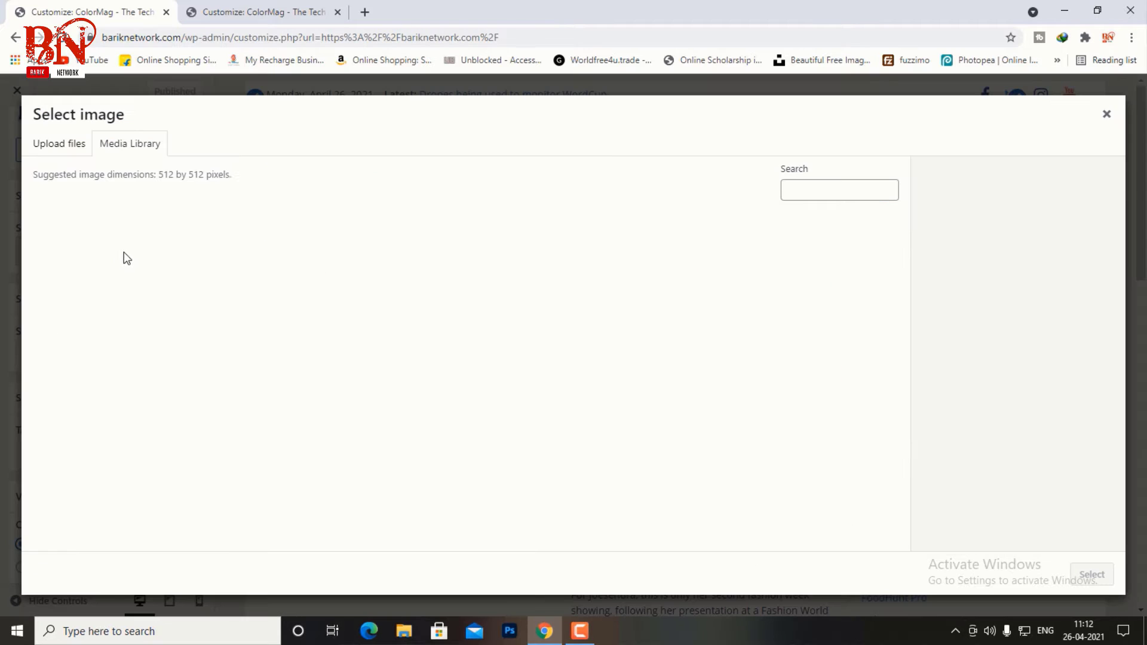
click(206, 306)
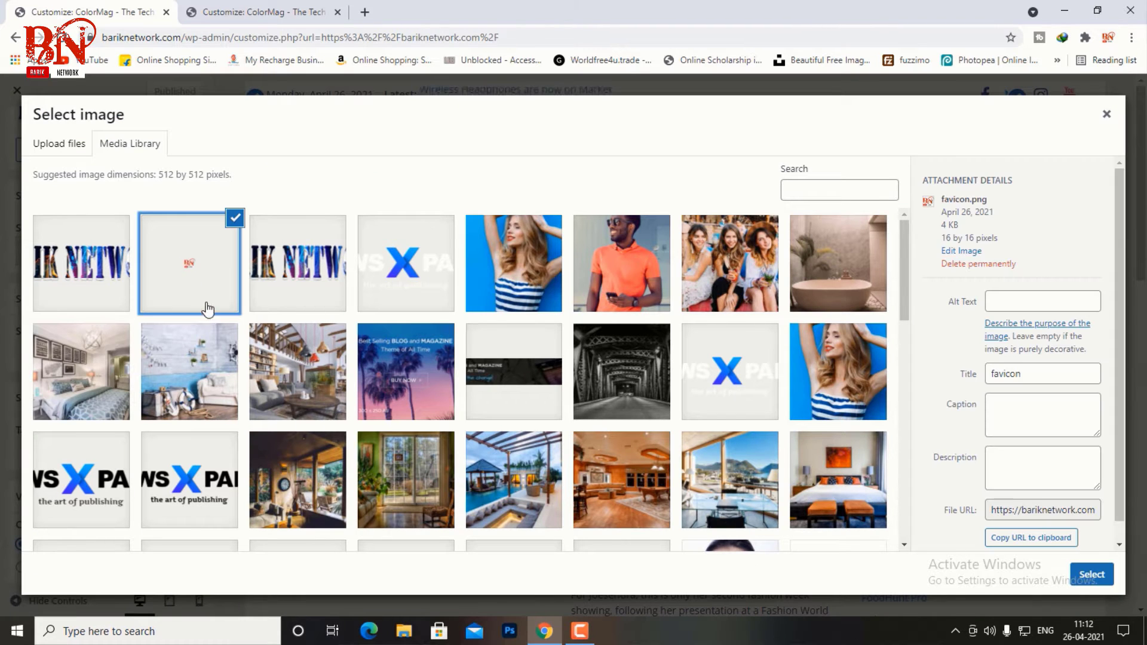
click(1105, 576)
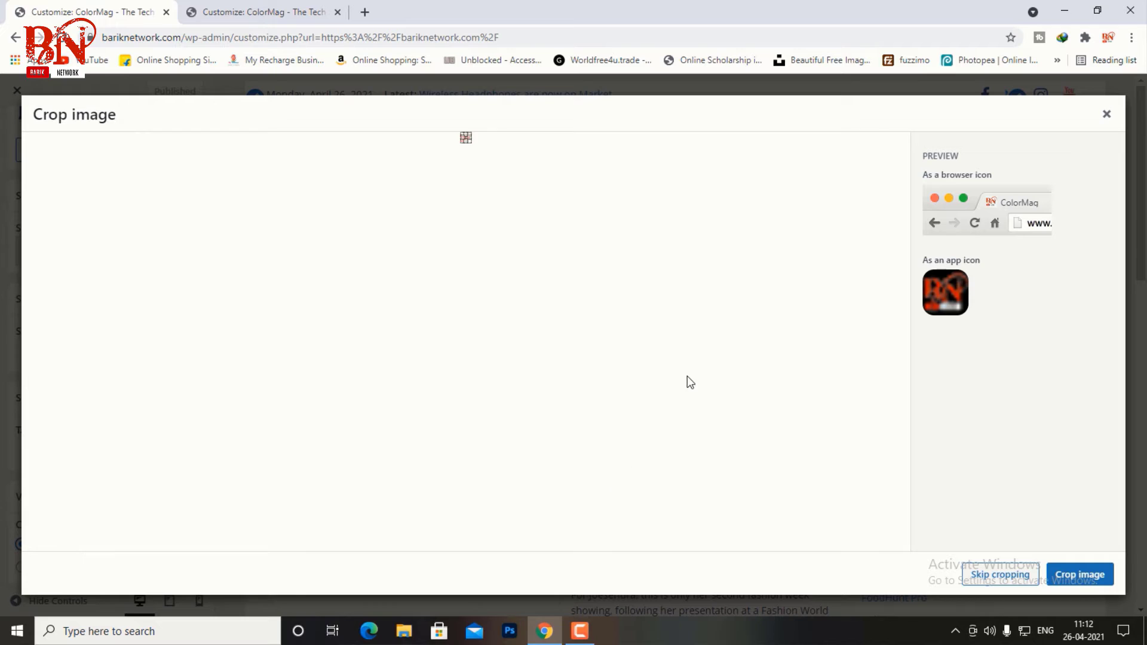
click(1070, 578)
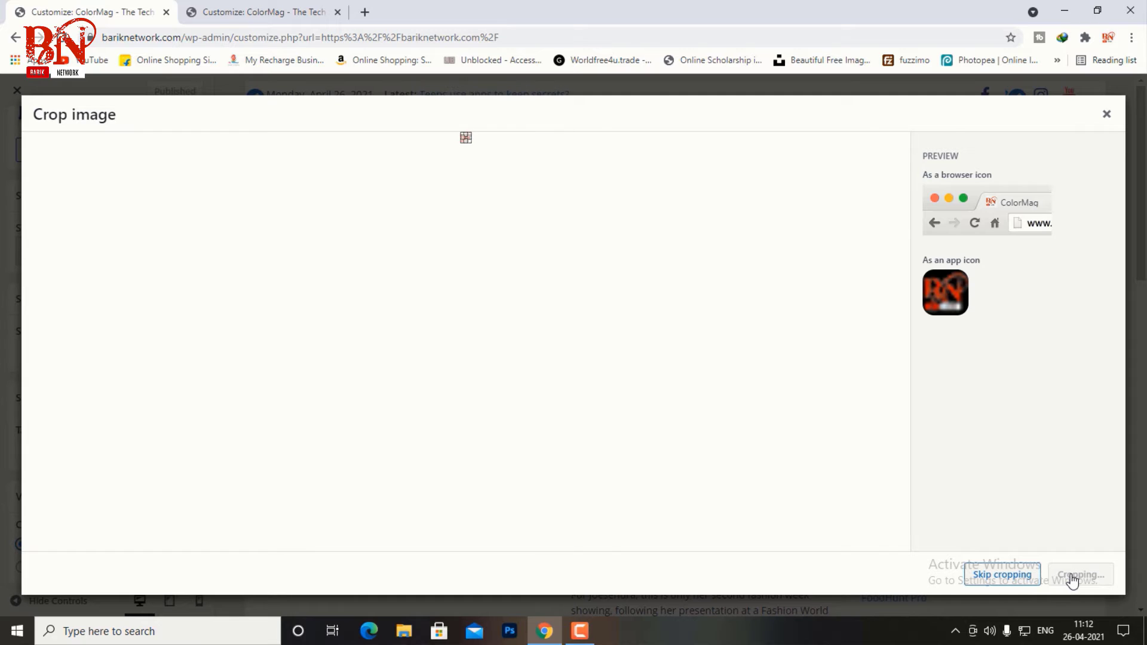
click(996, 578)
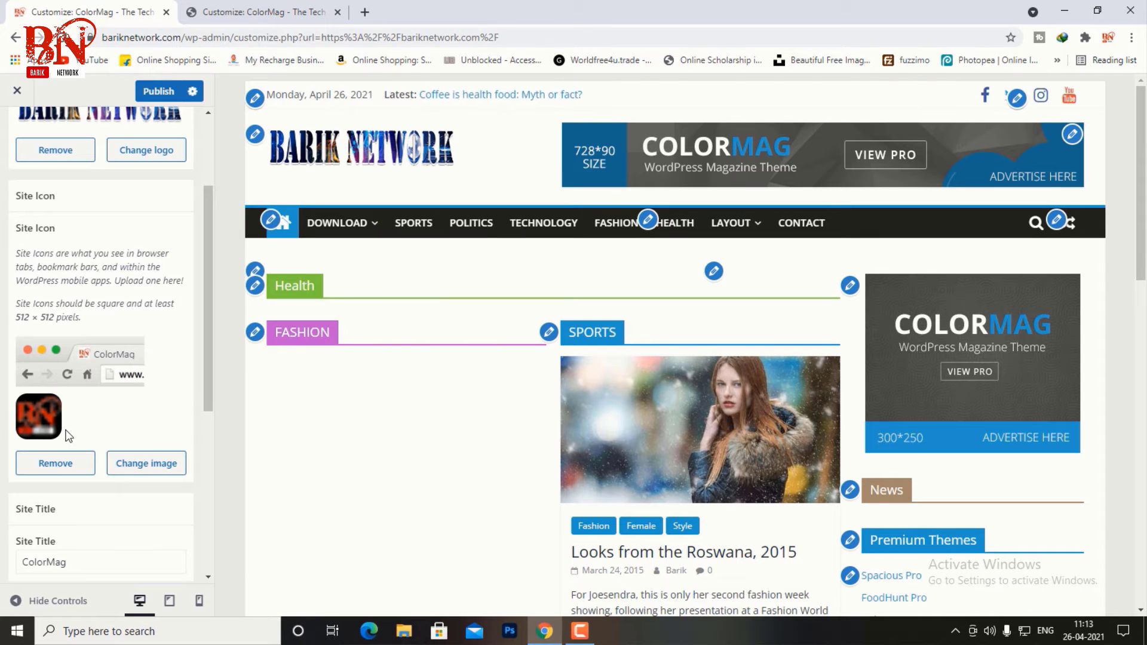
scroll(102, 424, down, 4)
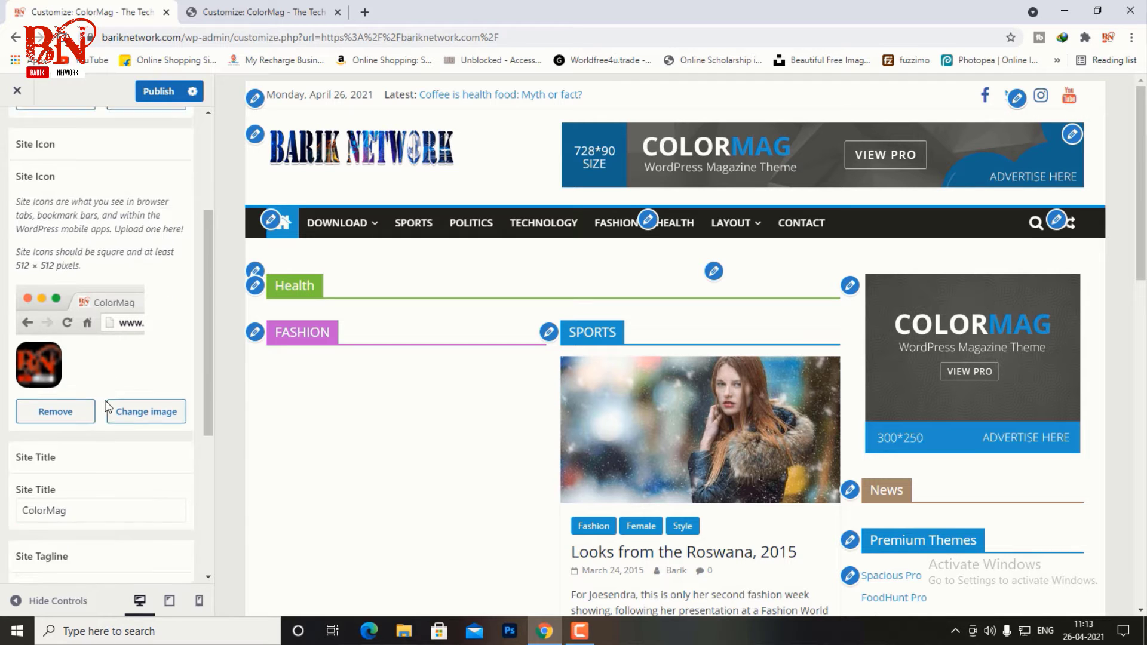
scroll(108, 407, down, 2)
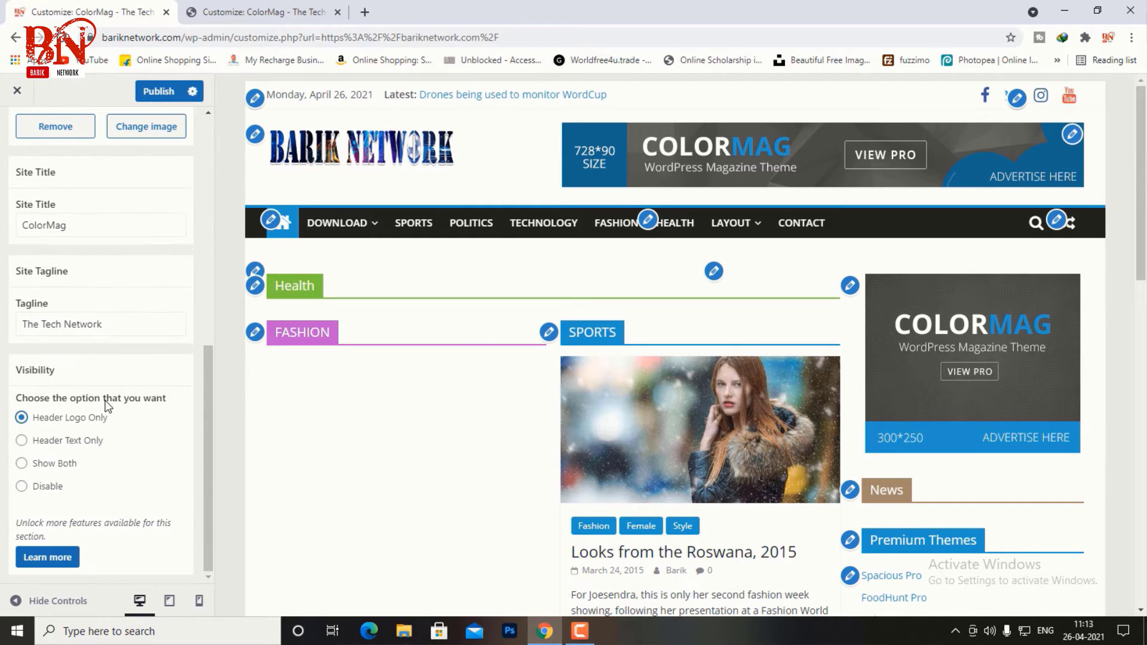
scroll(113, 313, up, 4)
click(157, 93)
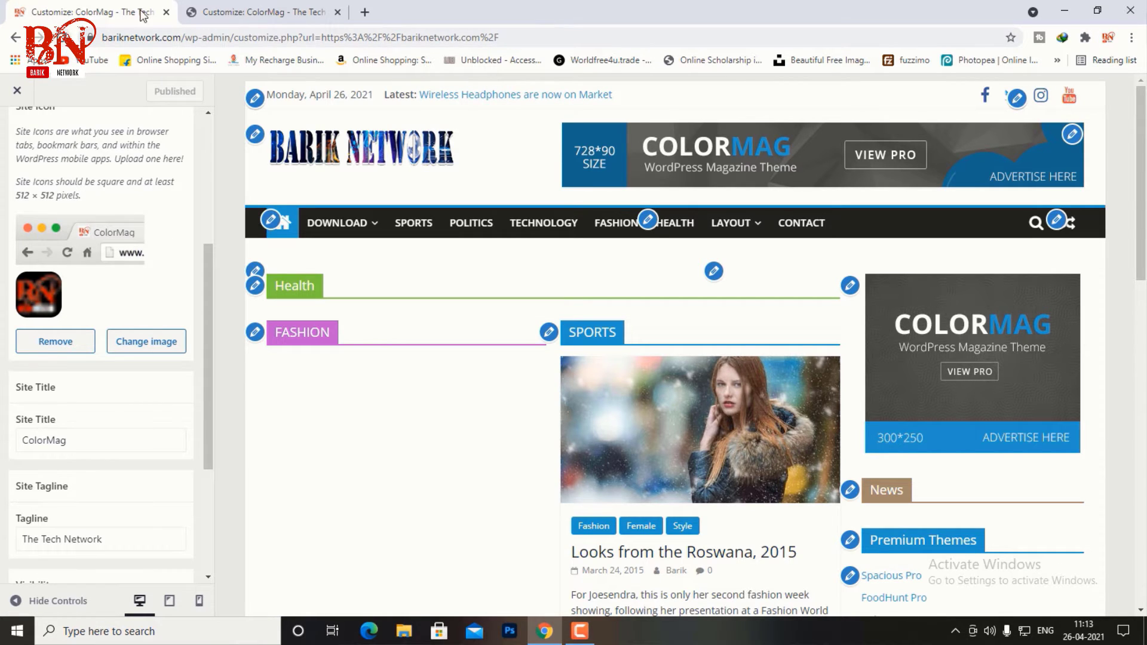
- Compare the site icon across the open browser tabs, opening the WordPress dashboard and a second copy of it in a new tab
click(265, 11)
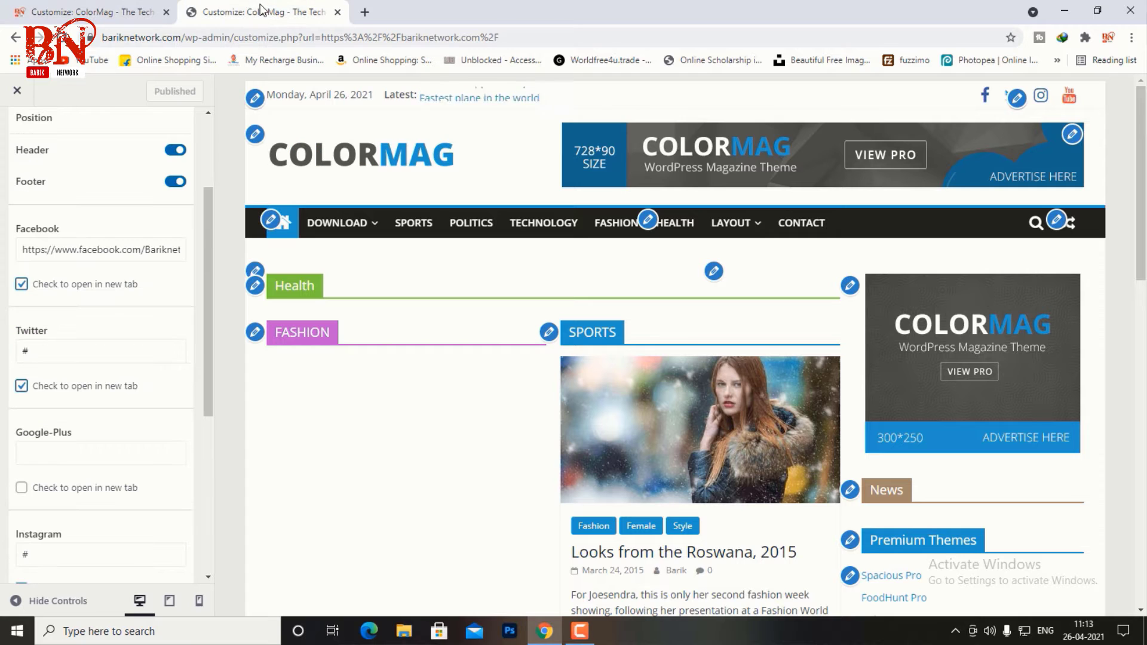
click(110, 14)
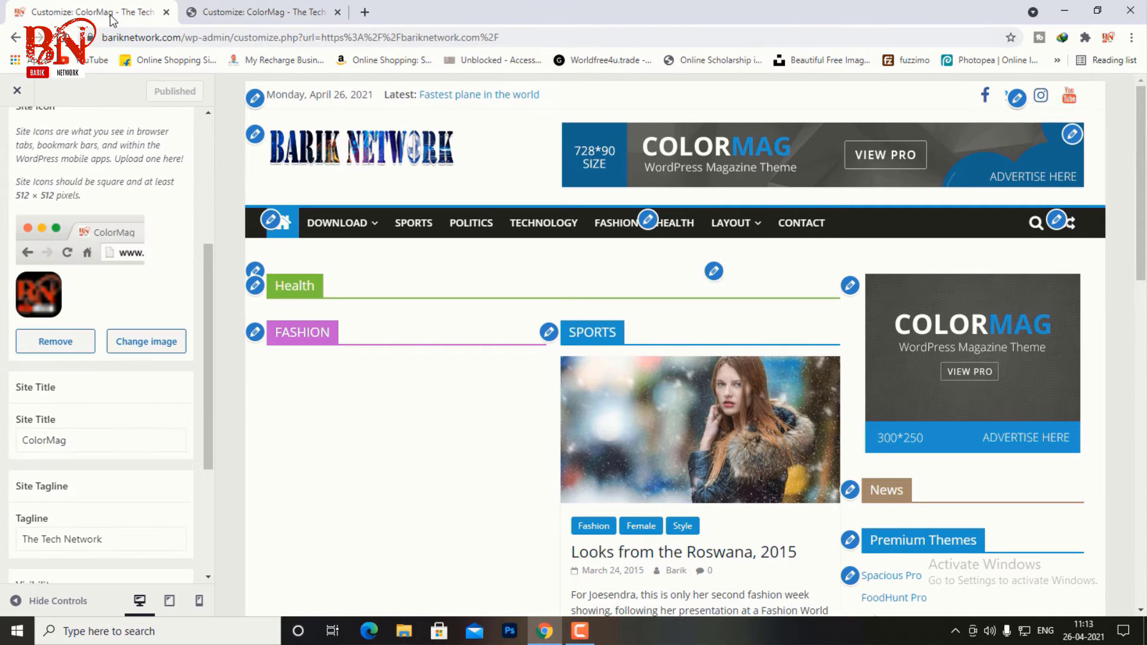
click(271, 17)
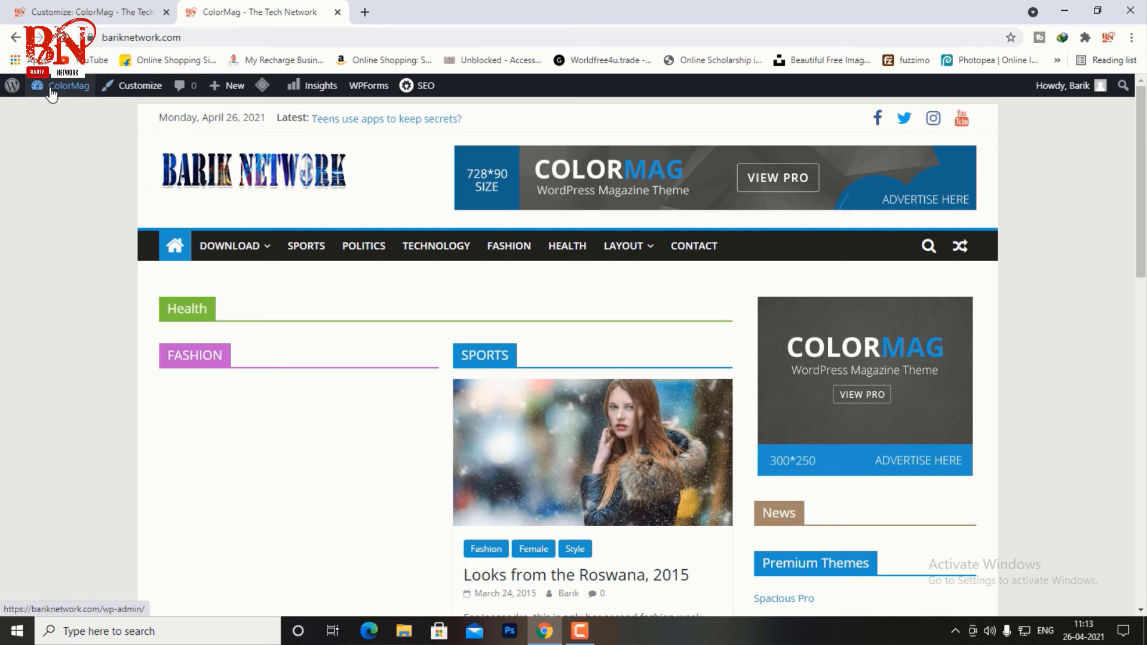
mouse_move(59, 87)
click(55, 112)
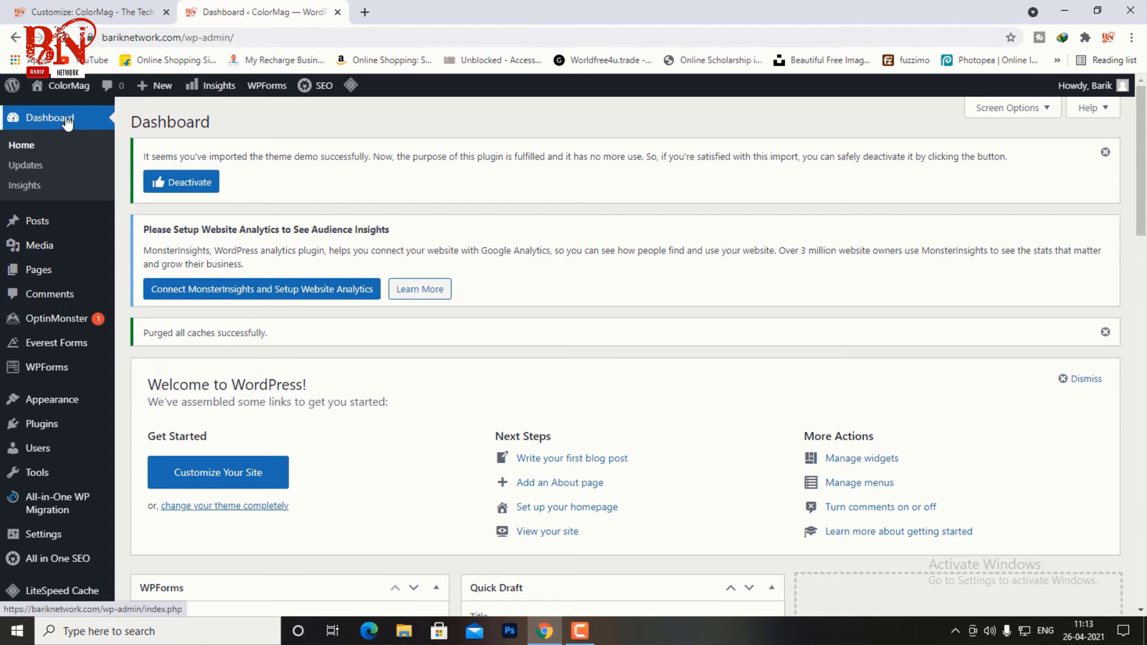
right_click(66, 116)
click(91, 121)
click(439, 12)
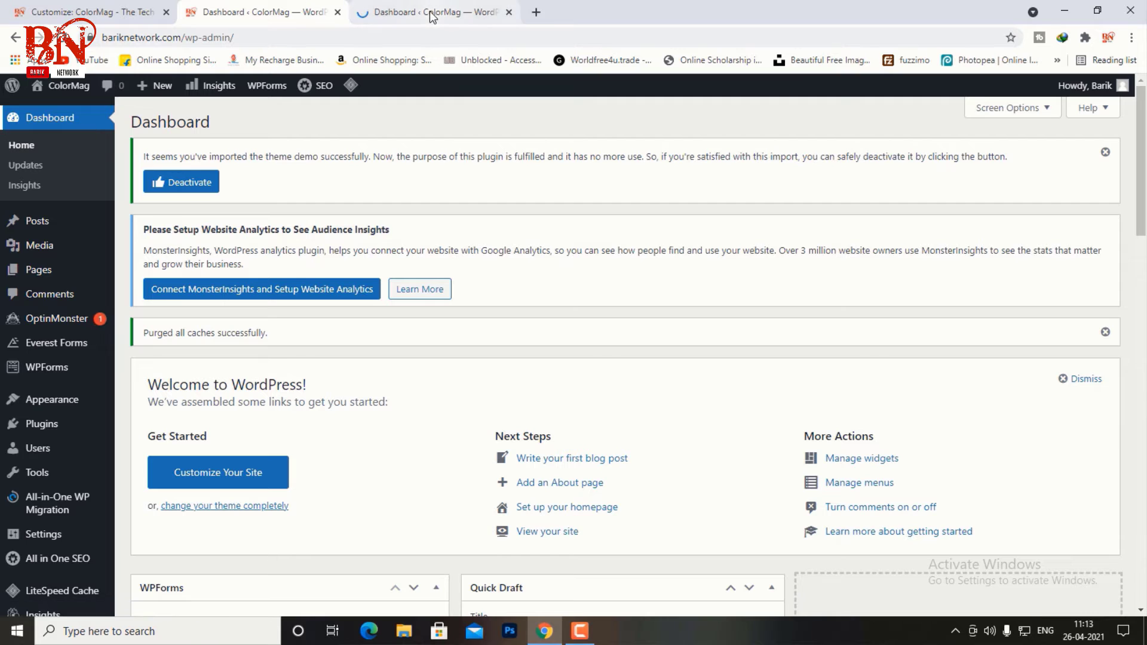
- Visit the live site from the new dashboard tab, check the icon on each tab, and return to the customizer
mouse_move(60, 85)
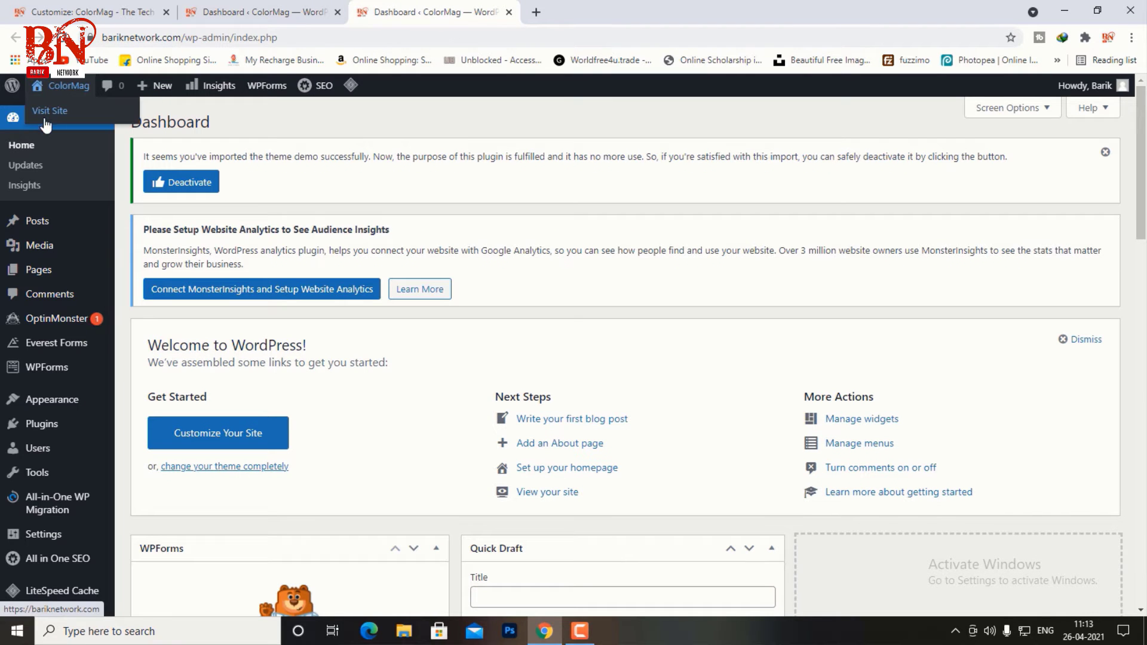
click(51, 112)
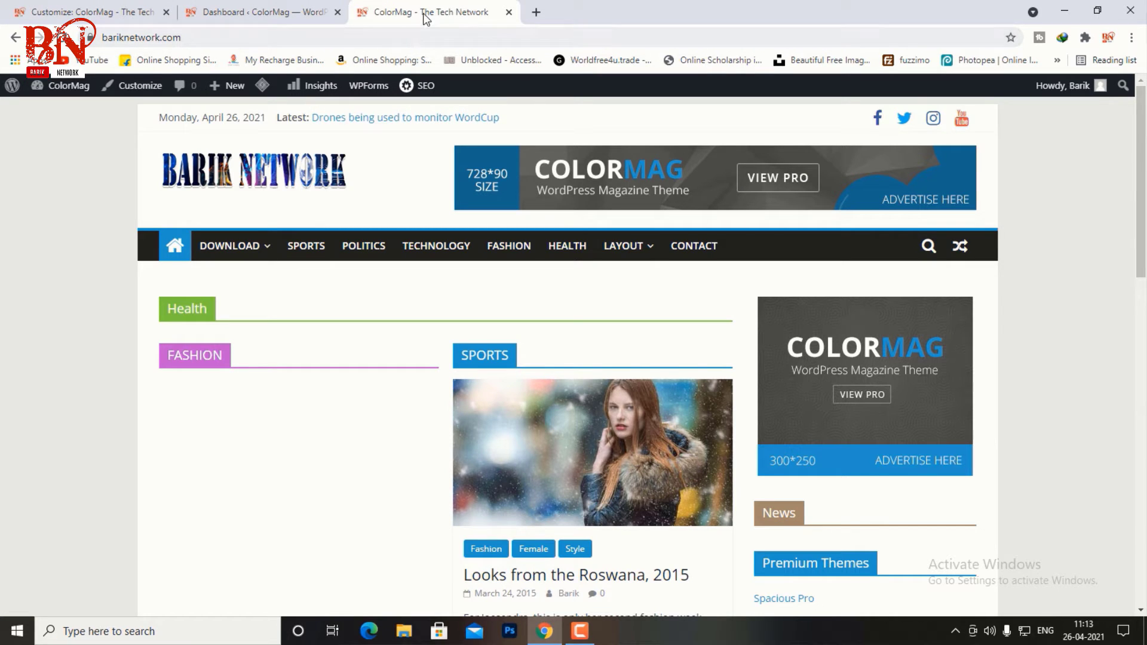
click(245, 16)
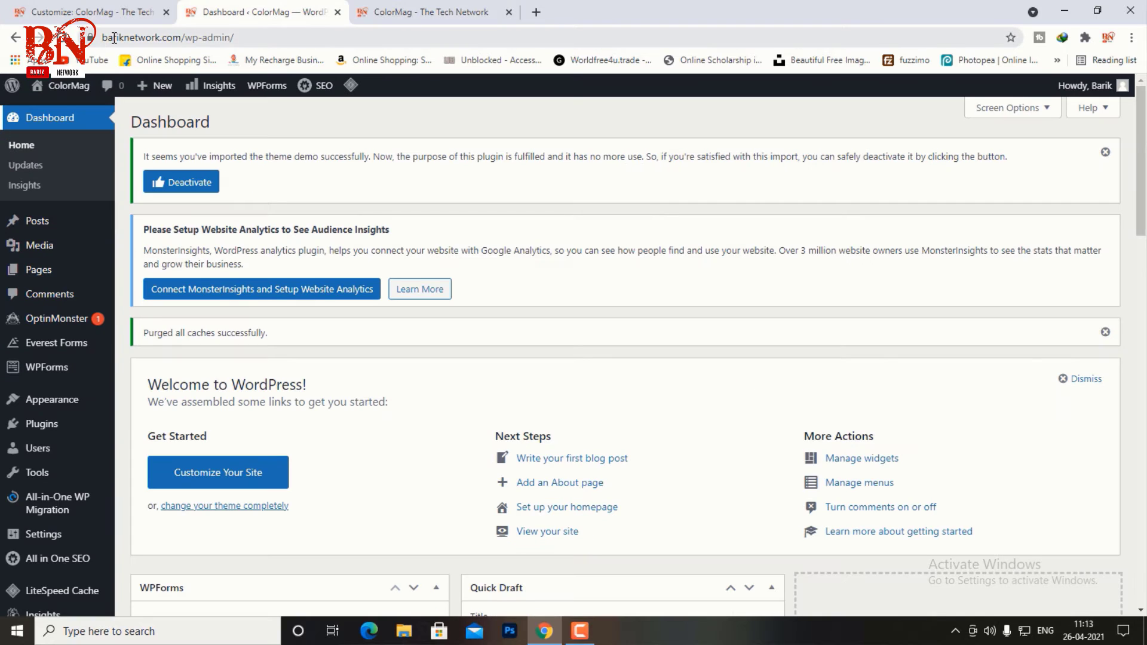
click(95, 8)
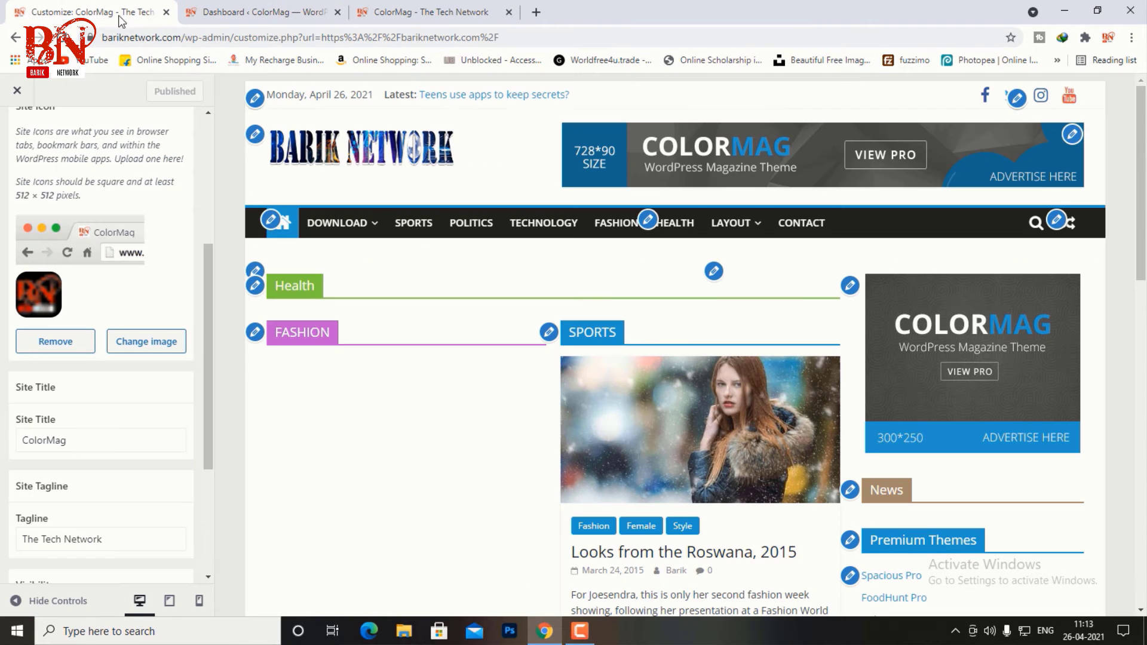
- Change the site title to Barik Network, keep the visibility at Header Logo Only, and publish
scroll(120, 261, down, 2)
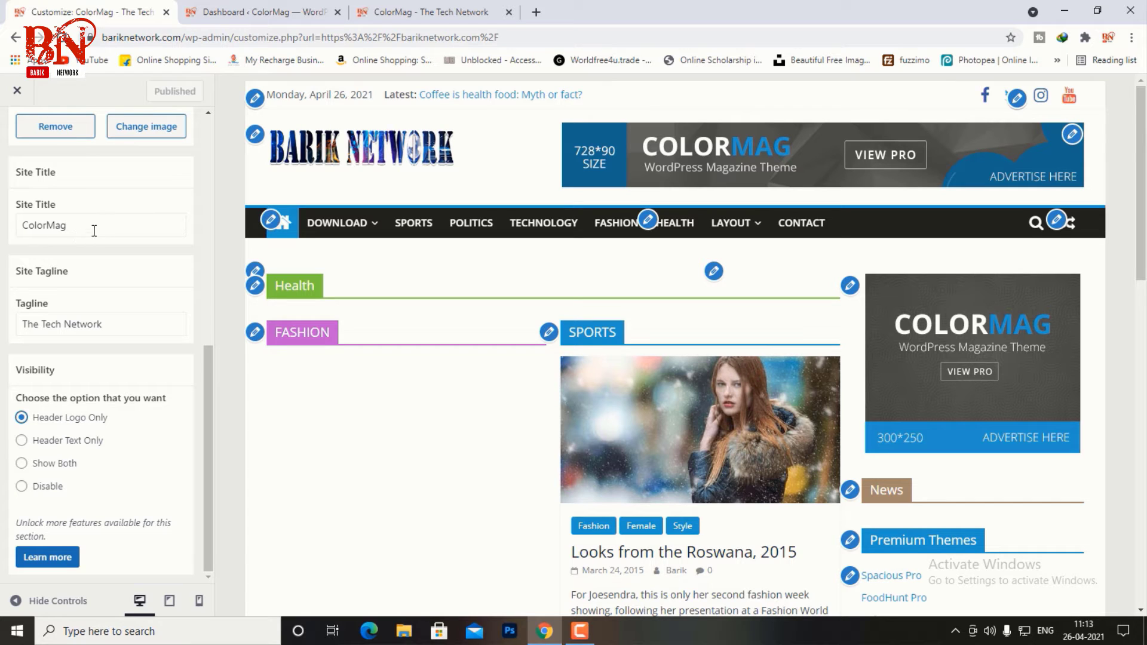
click(173, 225)
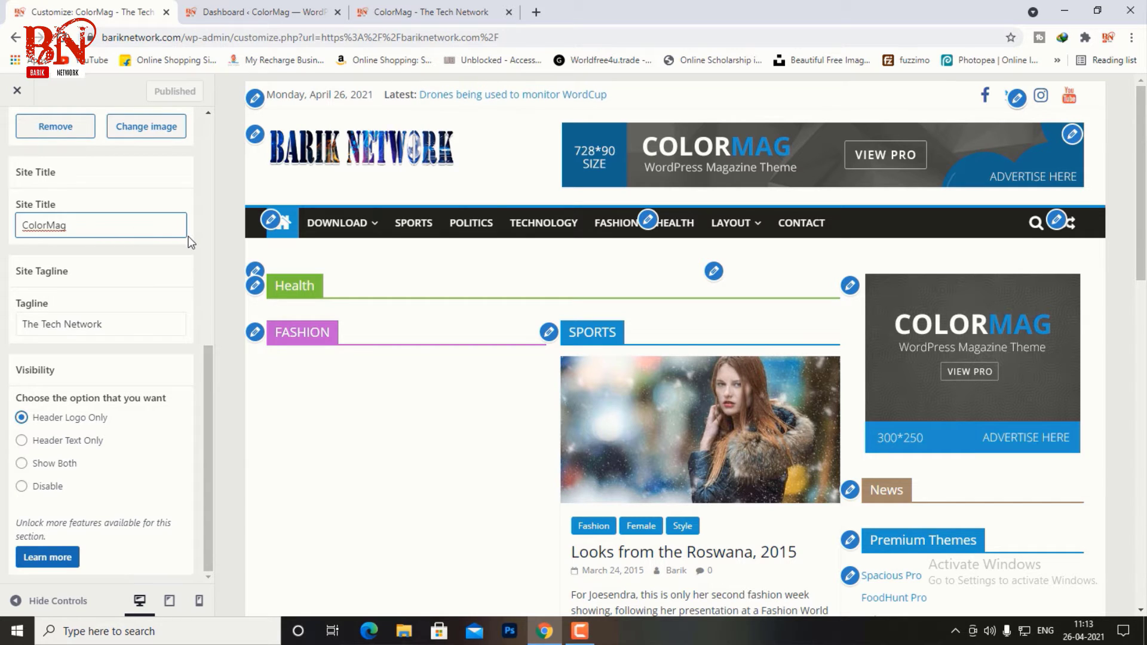
key(BackSpace)
key(BackSpace)
key(BackSpace)
key(BackSpace)
key(BackSpace)
key(BackSpace)
key(BackSpace)
key(BackSpace)
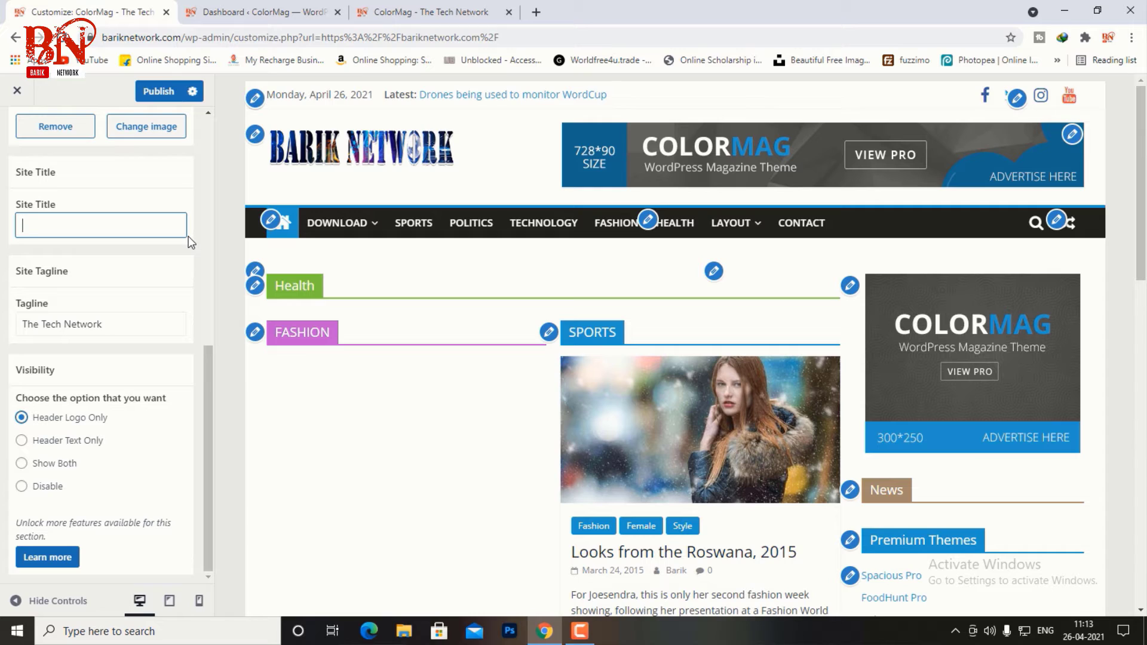
text(Barik N)
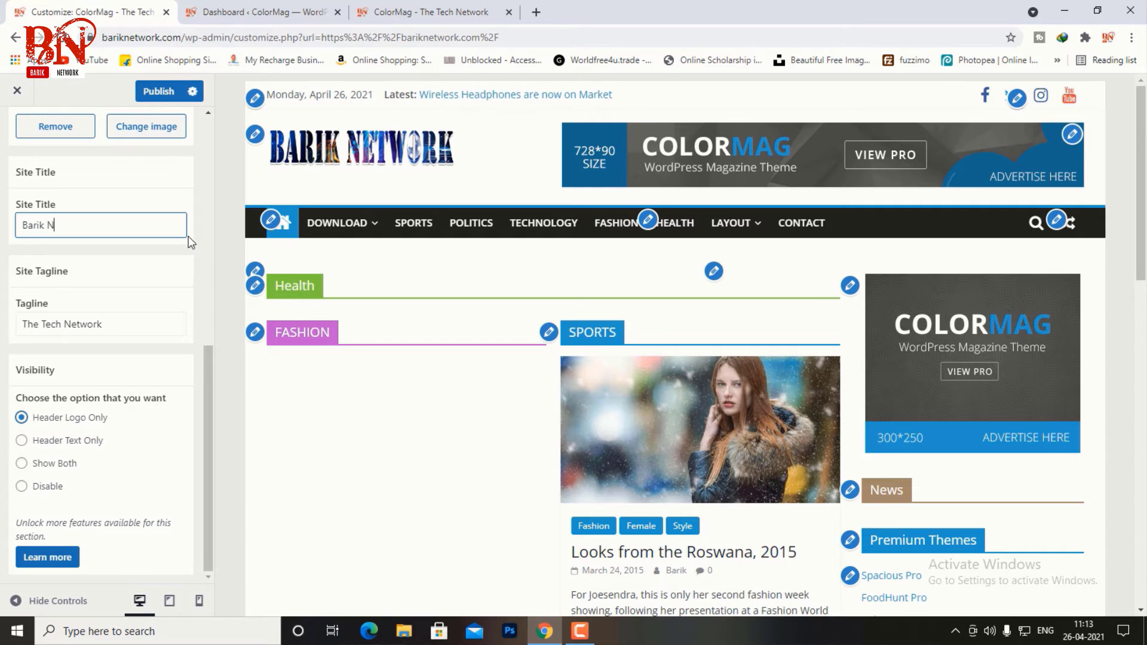
text(etwork)
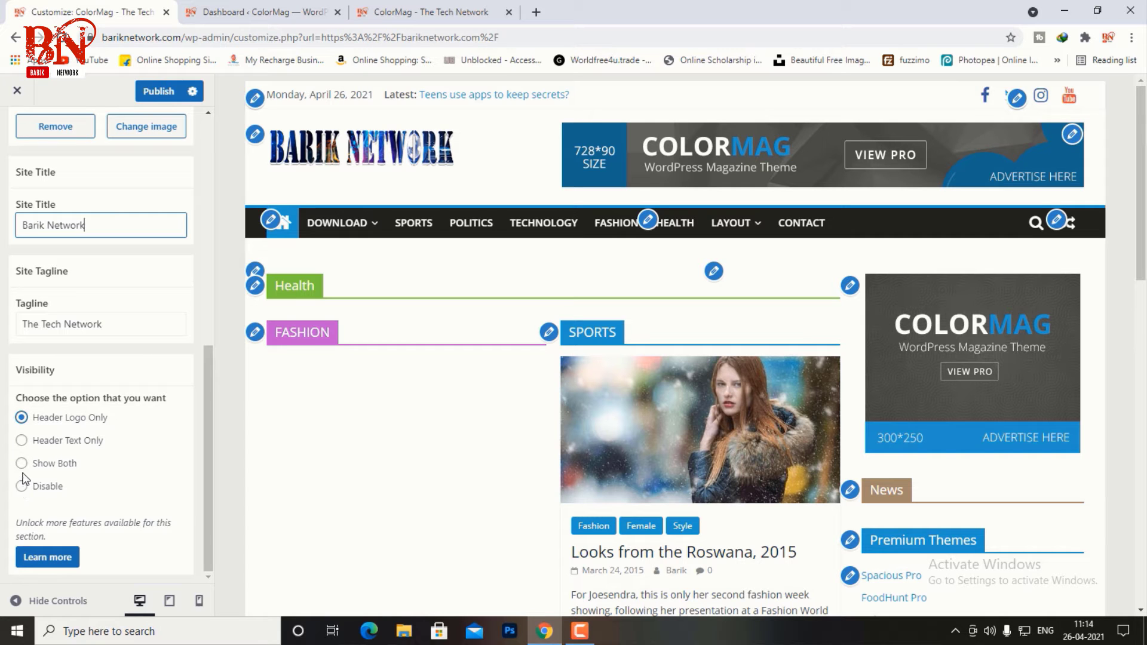
click(22, 440)
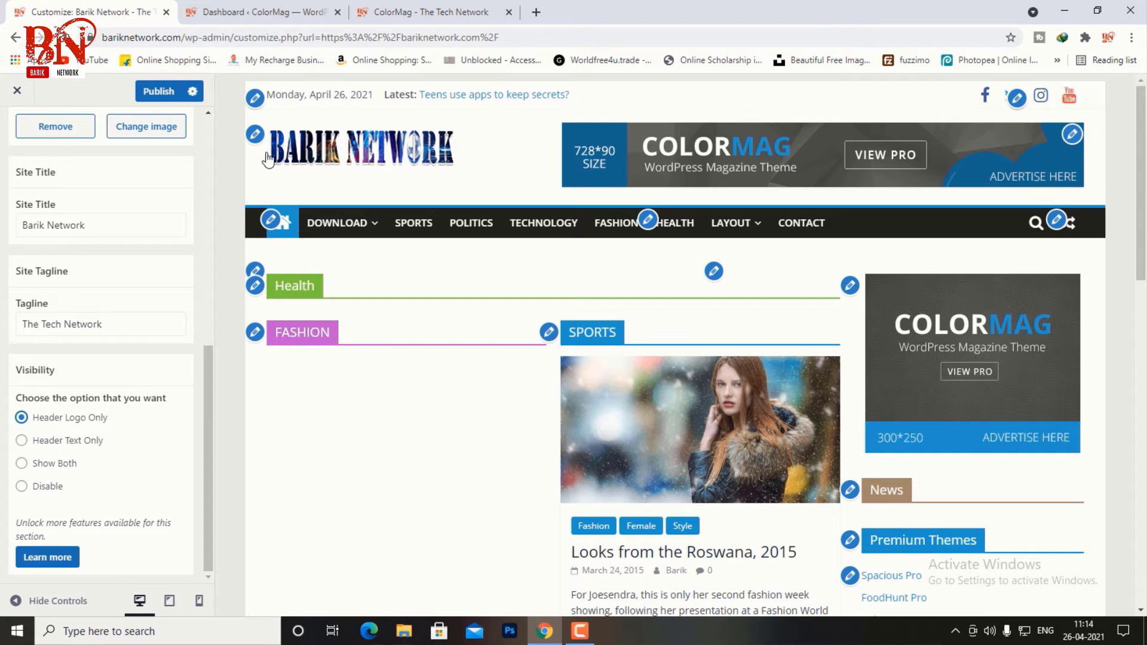
click(159, 91)
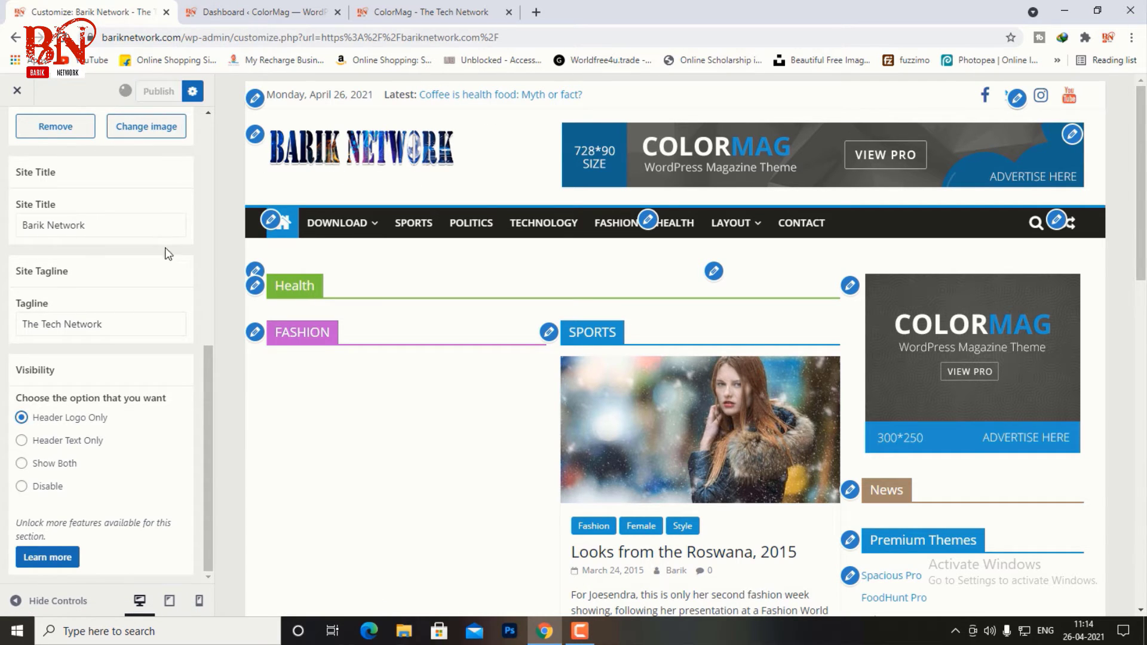
- Set the front page's Featured Category Slider widget to display 3 posts from the Health category and publish
scroll(105, 284, up, 8)
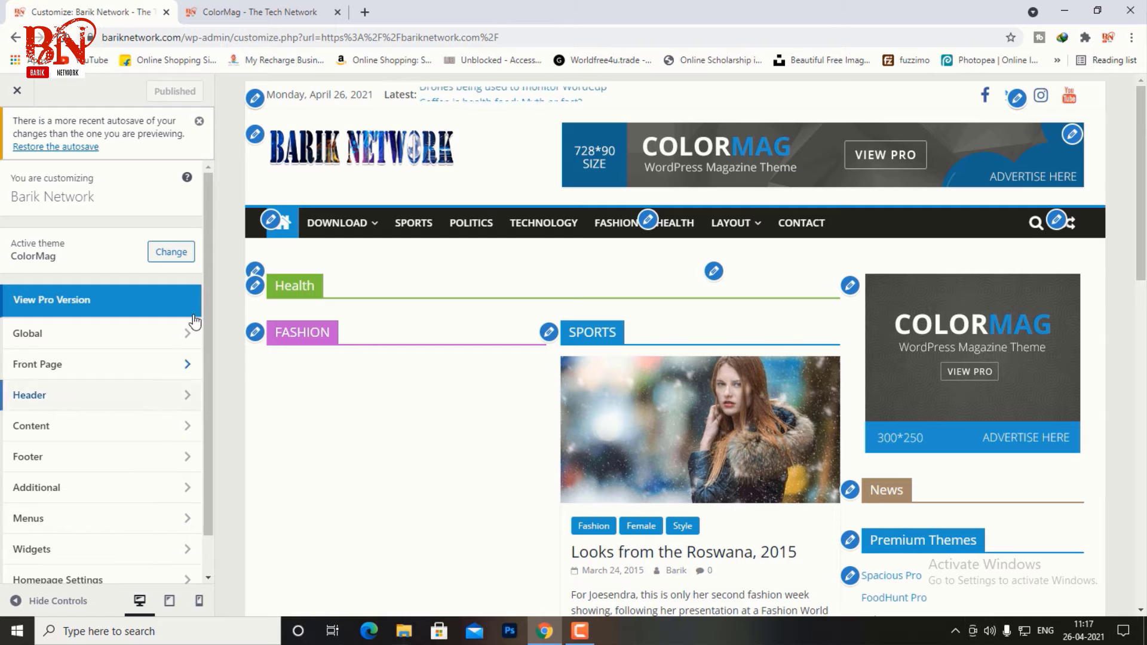
click(256, 272)
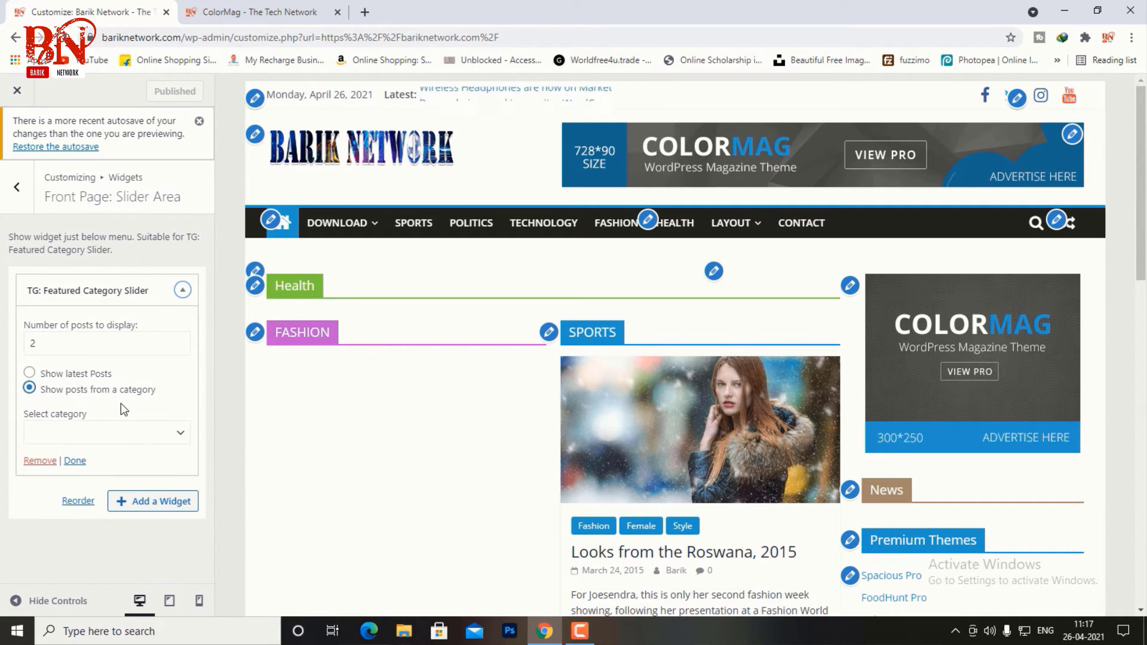
click(168, 441)
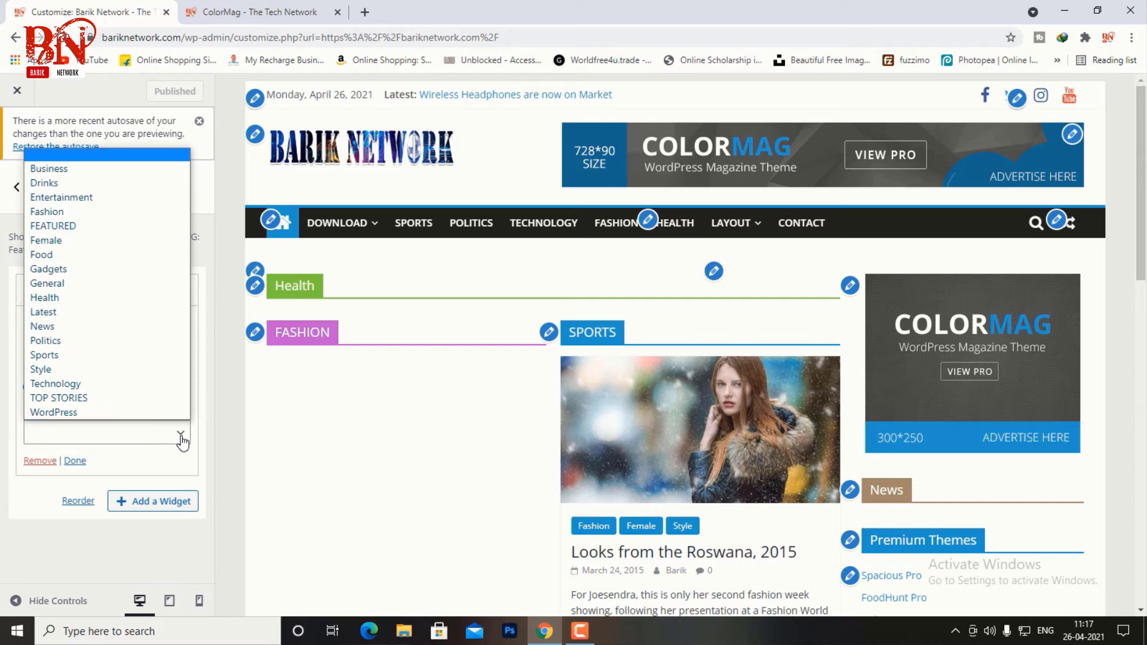
click(77, 302)
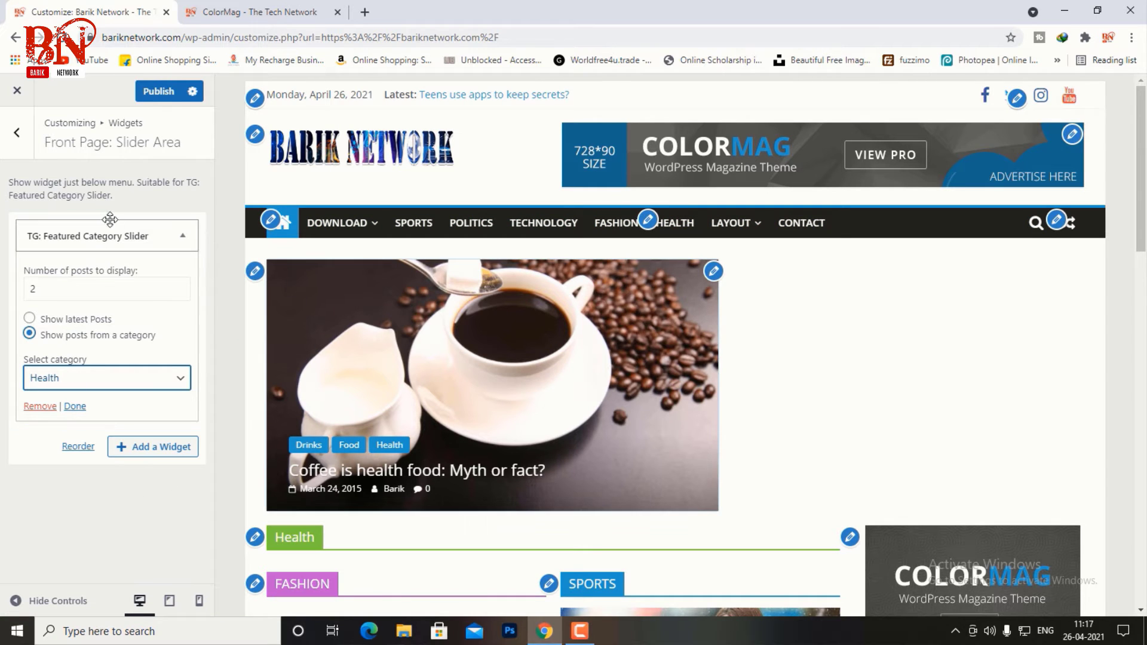
click(178, 285)
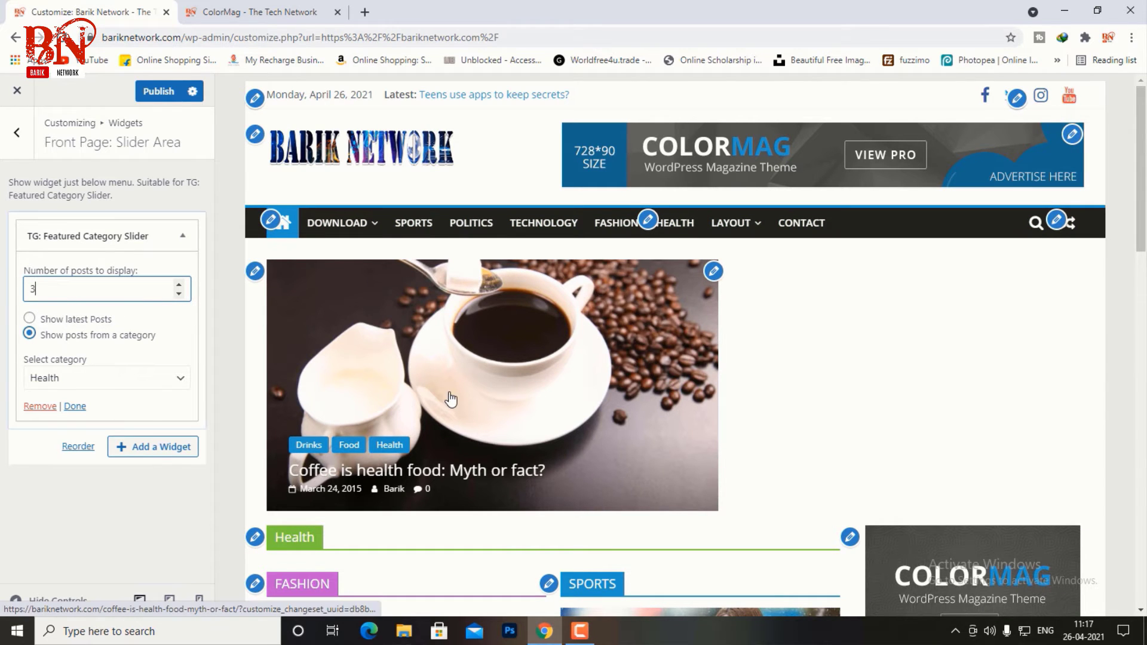
click(154, 95)
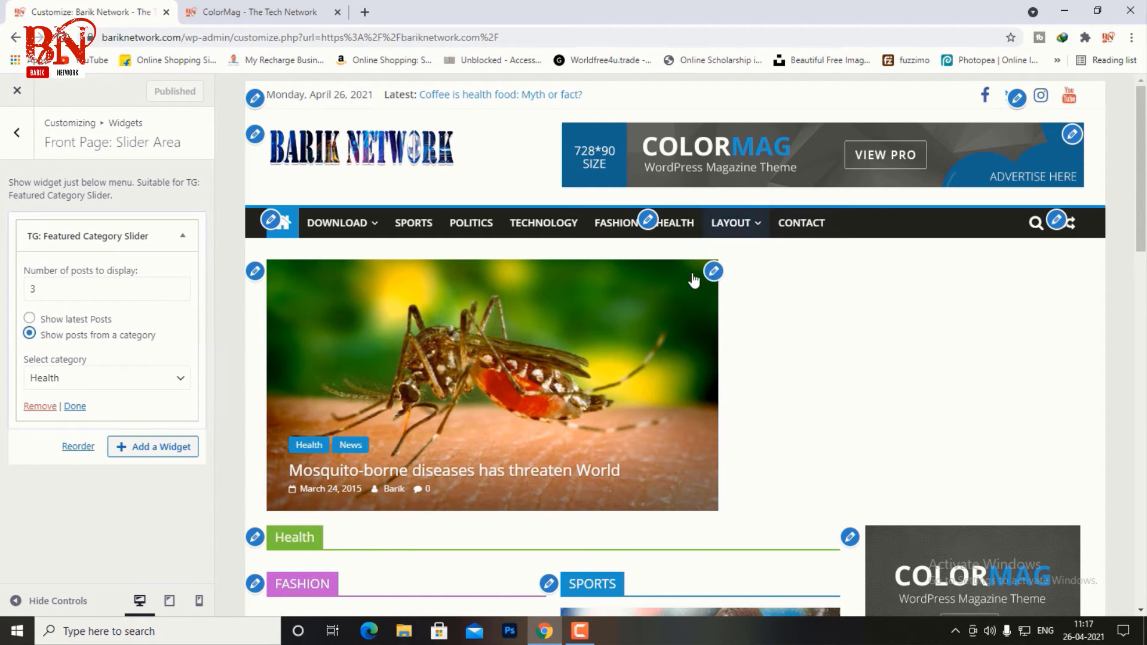
- Set the Highlighted Posts widget beside the slider to show posts from the Style category
click(714, 272)
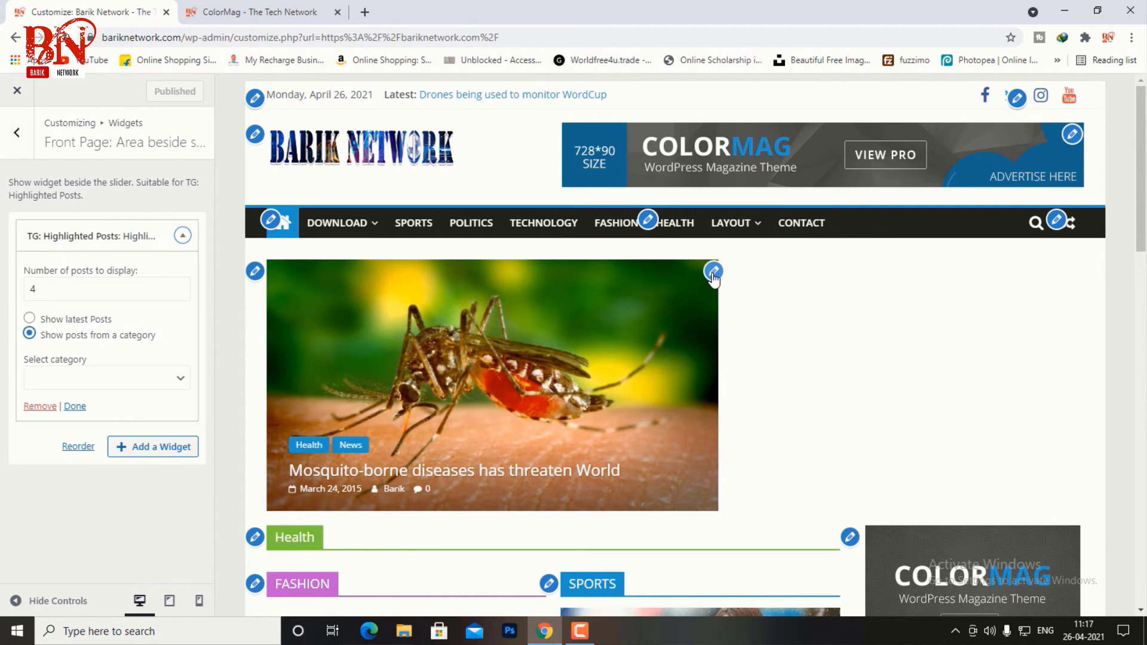
click(137, 378)
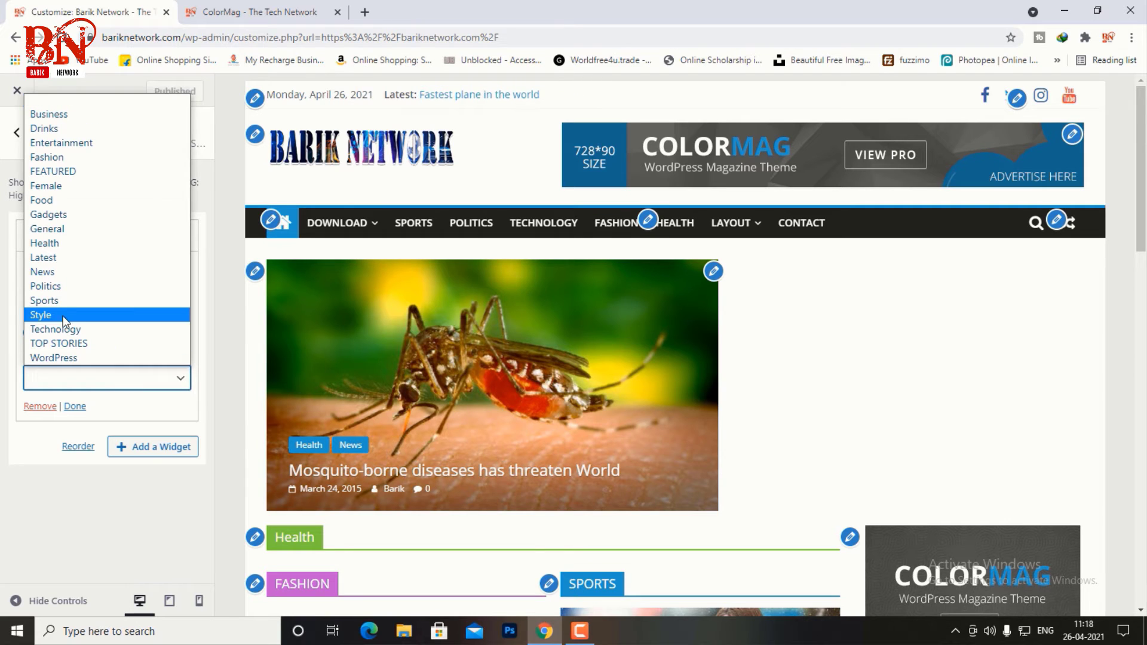
click(56, 314)
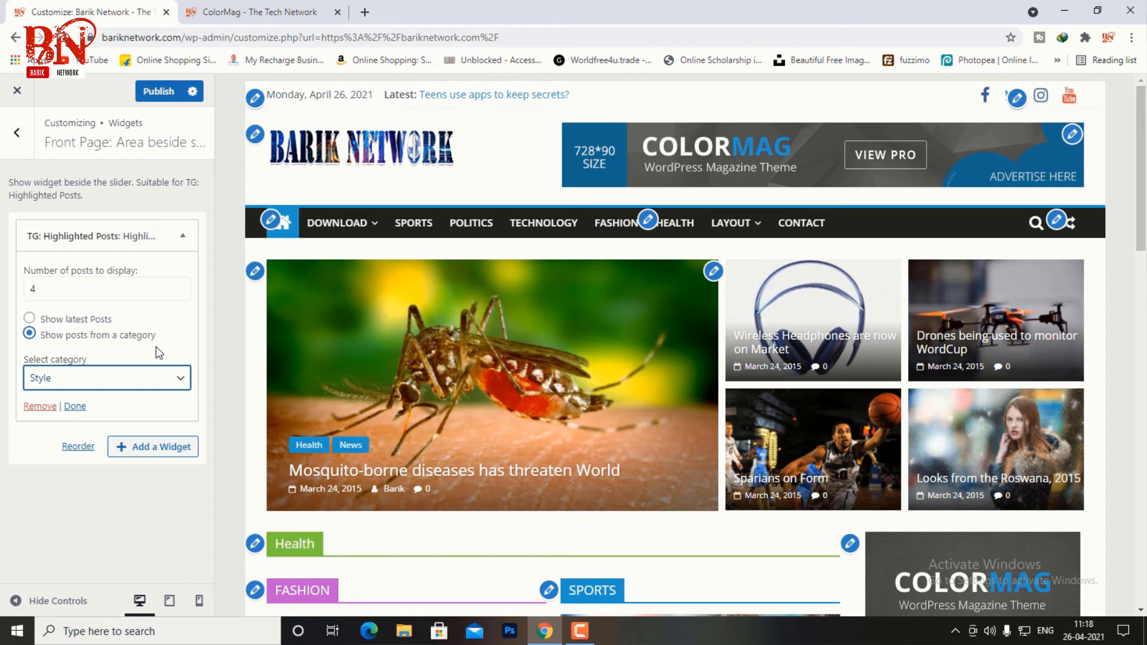
- Publish the Highlighted Posts widget change and check the front page preview from the slider to the Fashion and Sports sections
click(152, 95)
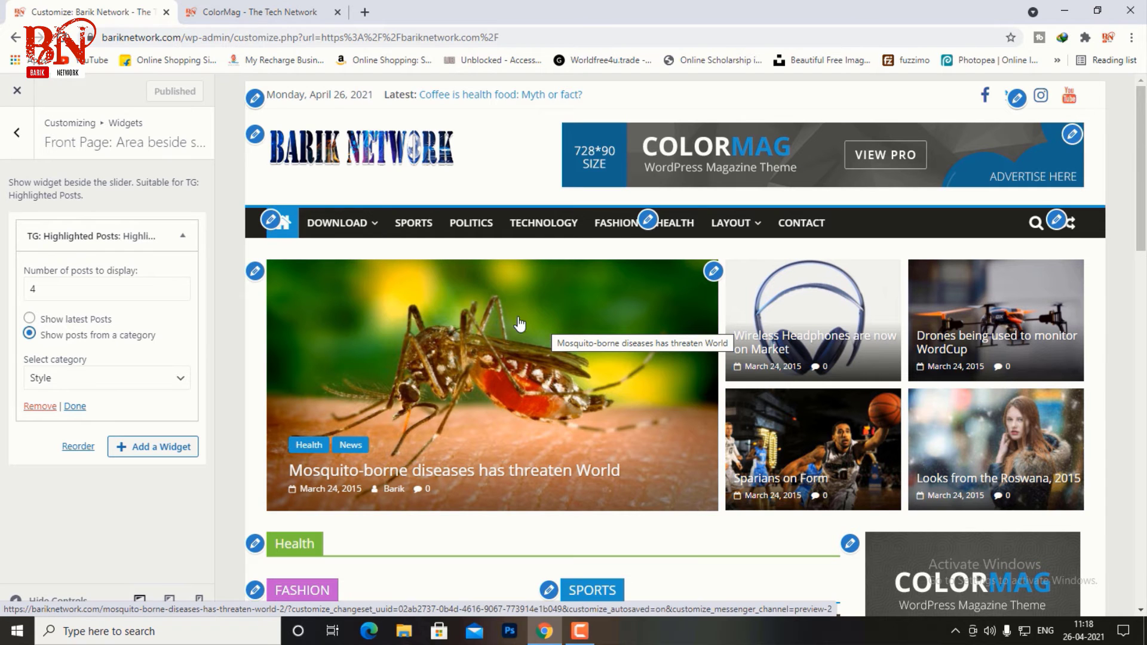
scroll(423, 293, down, 3)
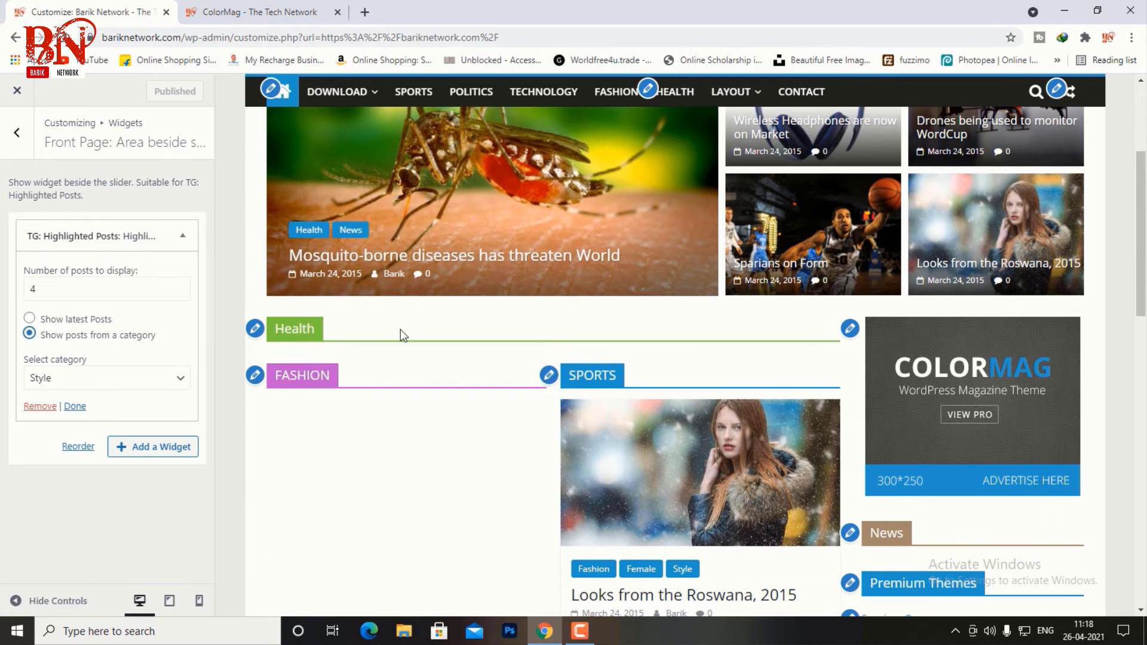
scroll(400, 332, up, 3)
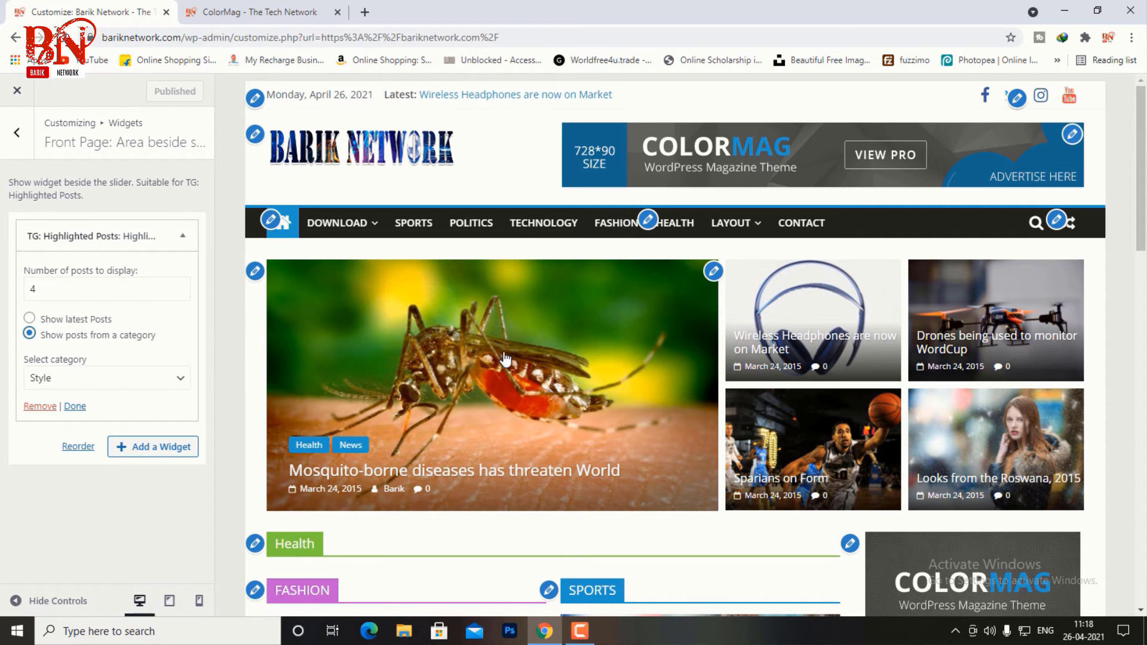
- In the header's primary menu options, keep the home icon enabled, disable Random Post, and publish
click(272, 221)
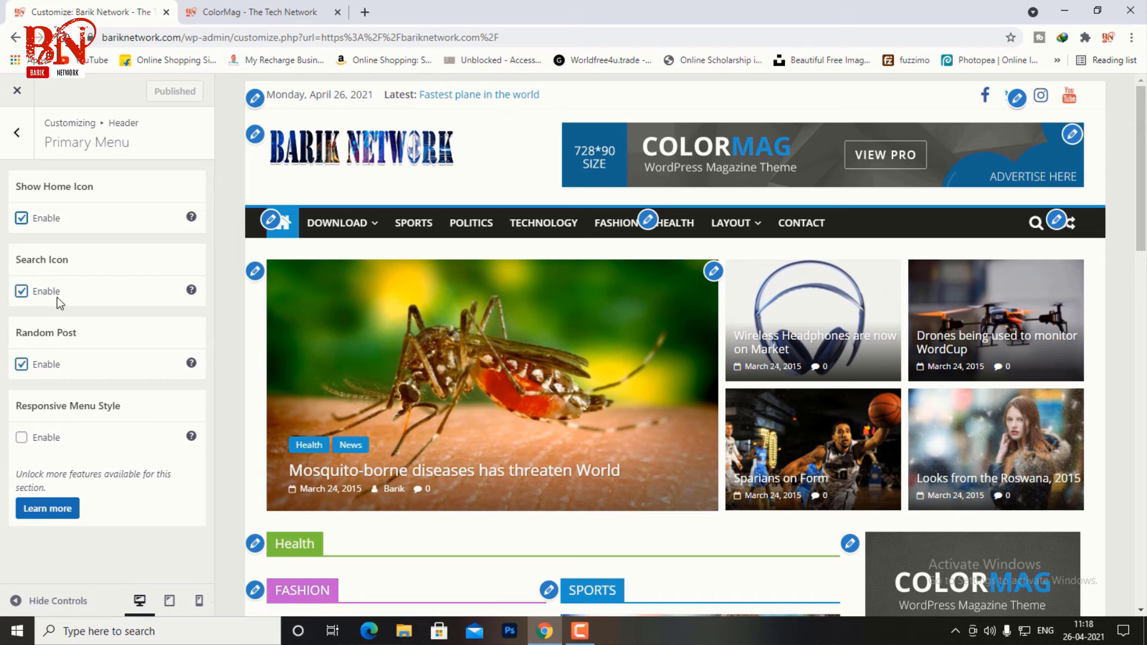
click(21, 218)
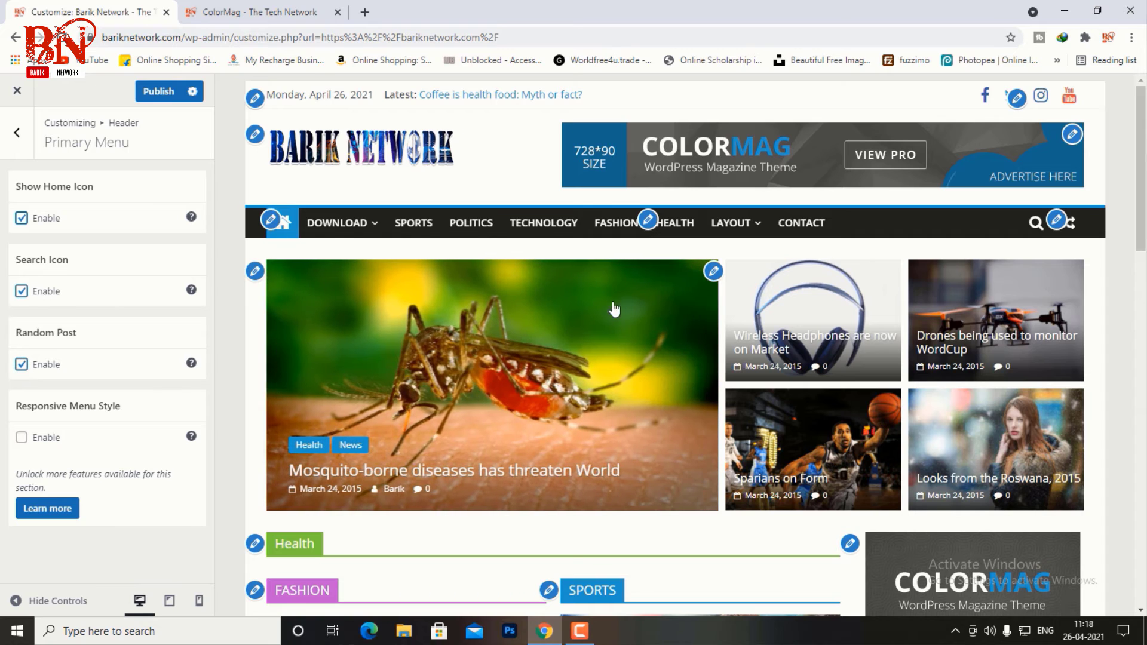
click(21, 367)
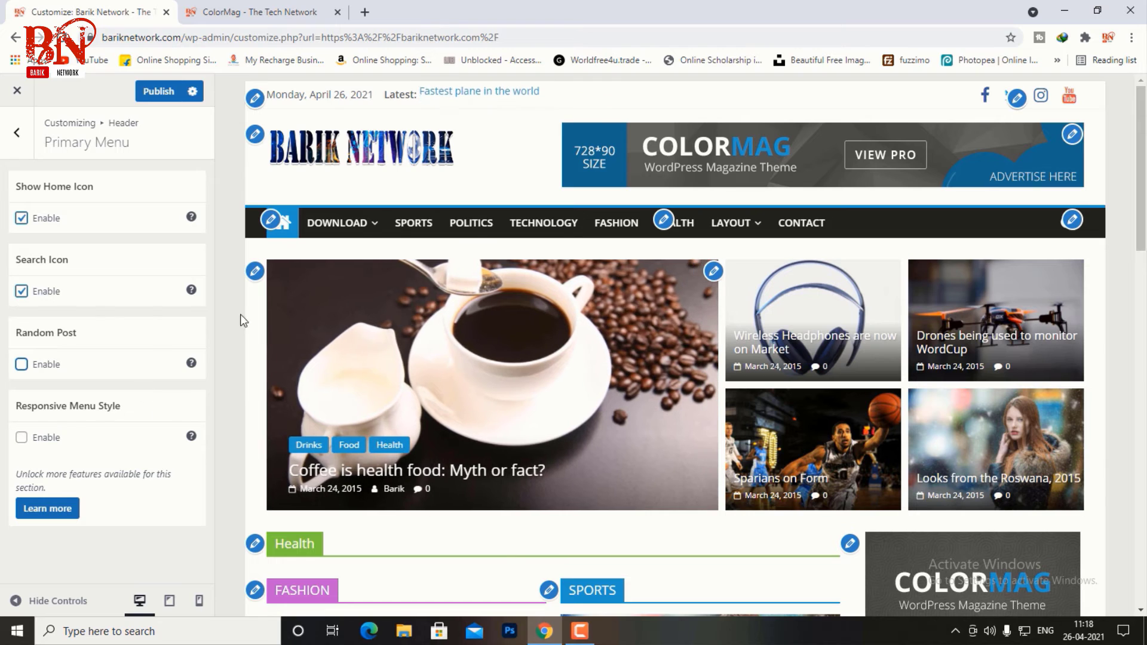
click(156, 93)
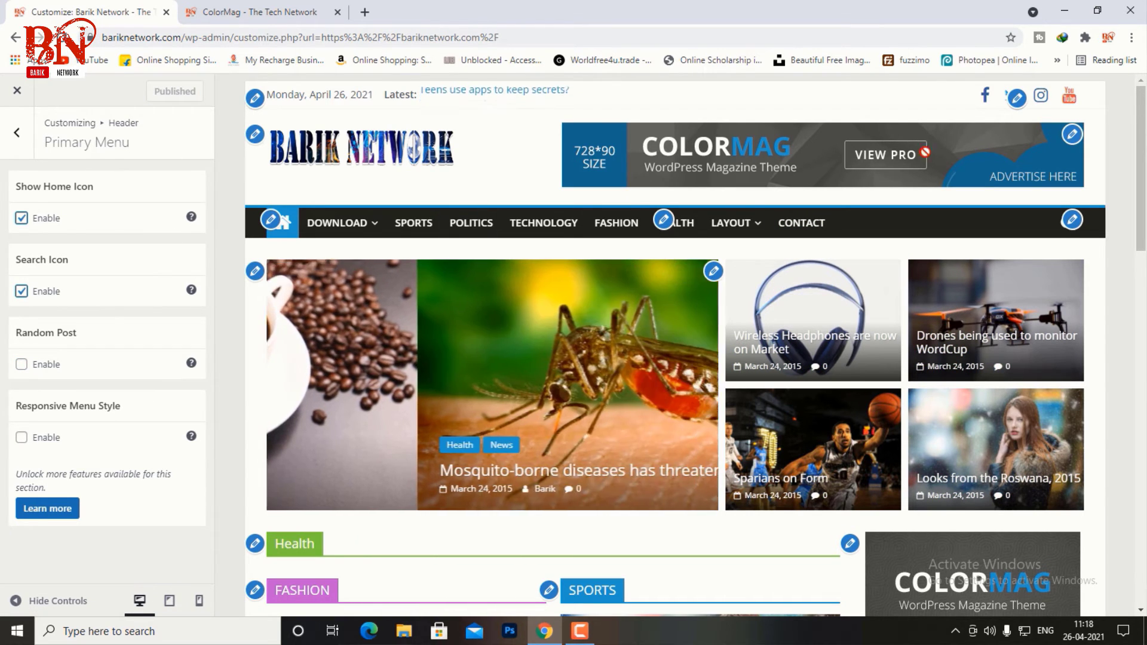
- Check the menus available for the Primary Menu location and examine the items in the Primary menu
click(663, 219)
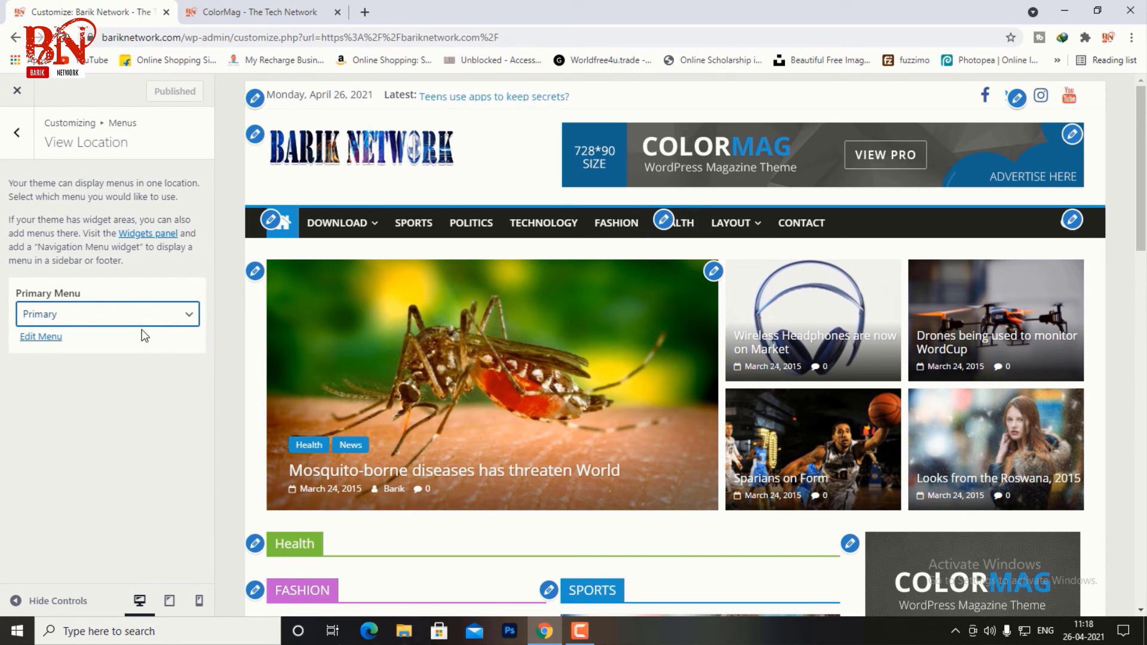
click(182, 319)
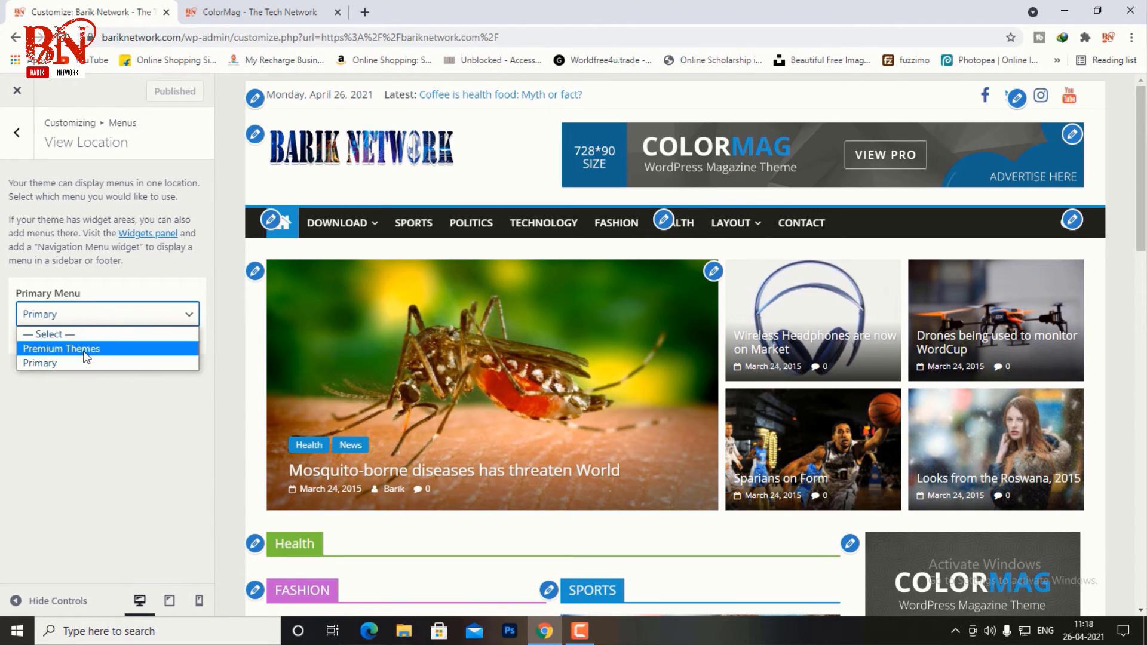
click(162, 313)
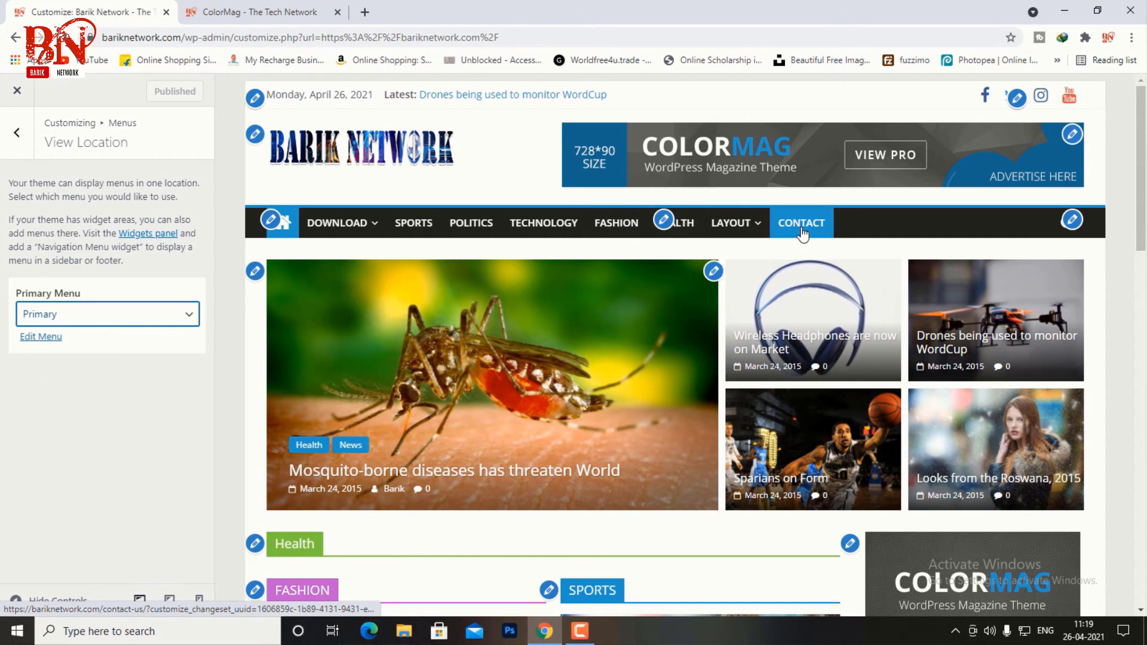
click(43, 336)
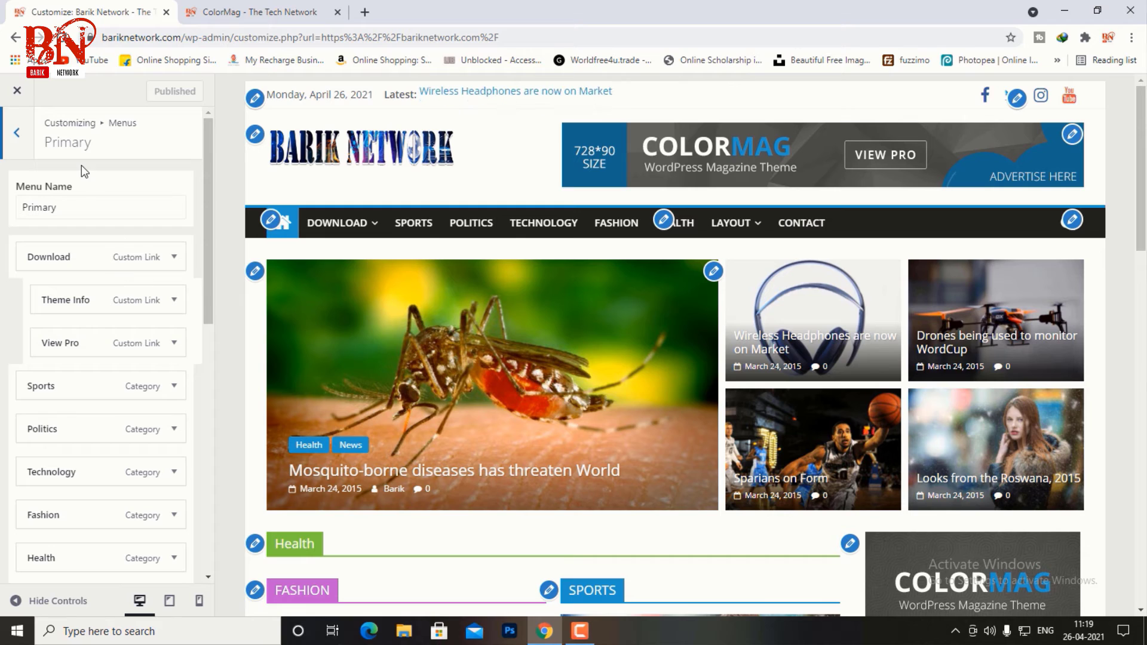
scroll(84, 172, down, 1)
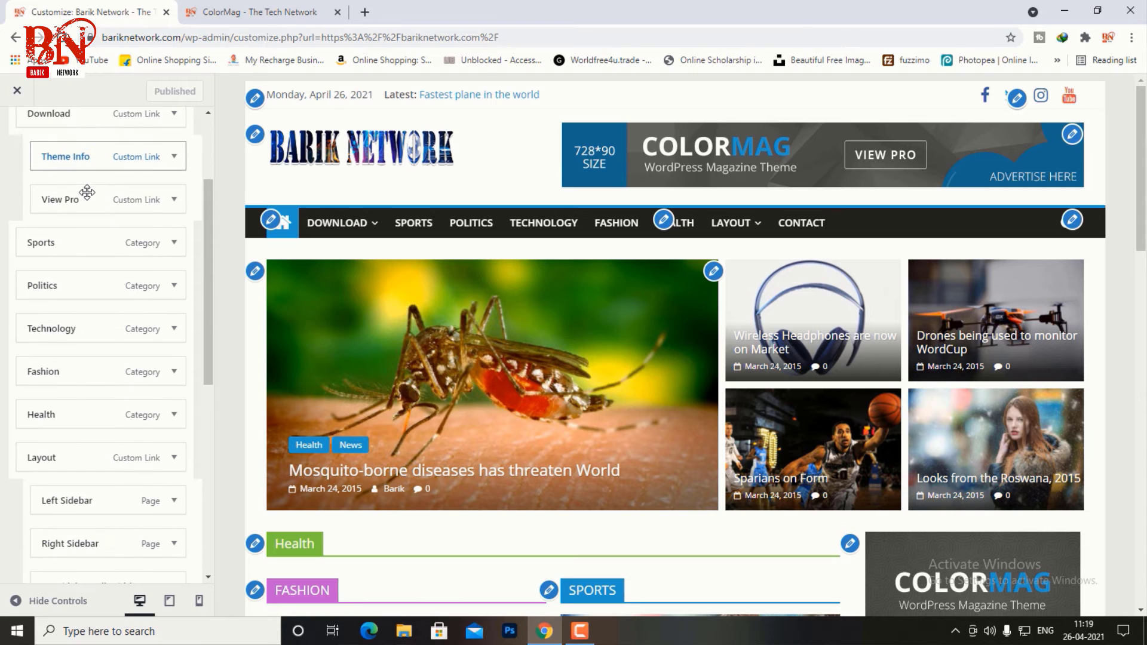
scroll(84, 334, up, 1)
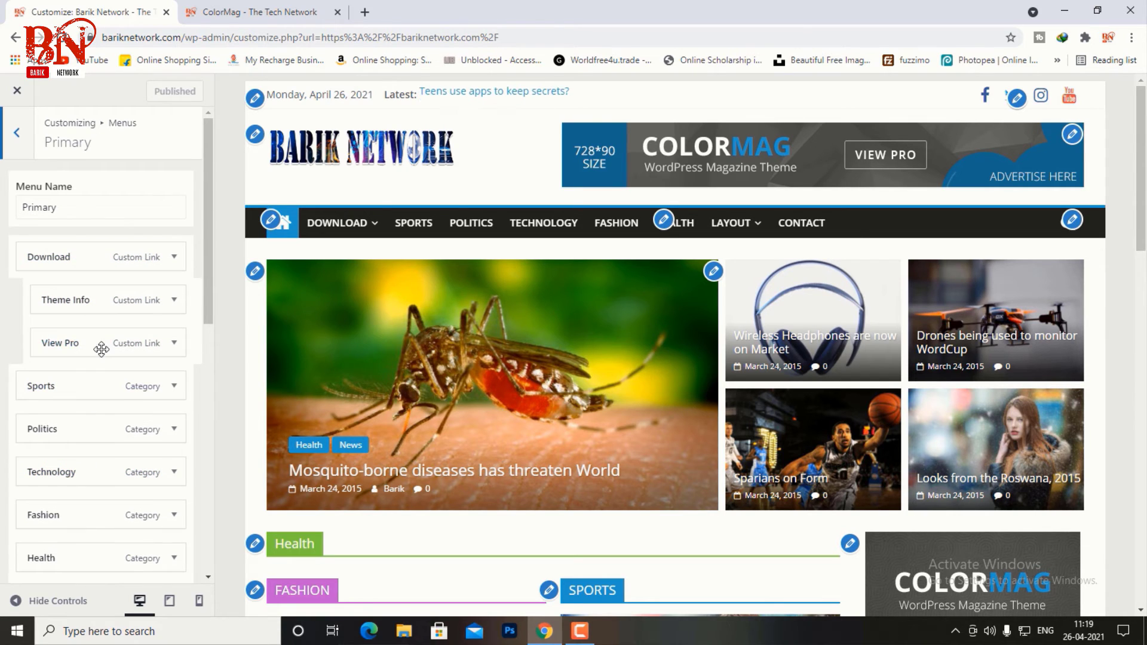
scroll(99, 340, down, 1)
scroll(100, 341, up, 1)
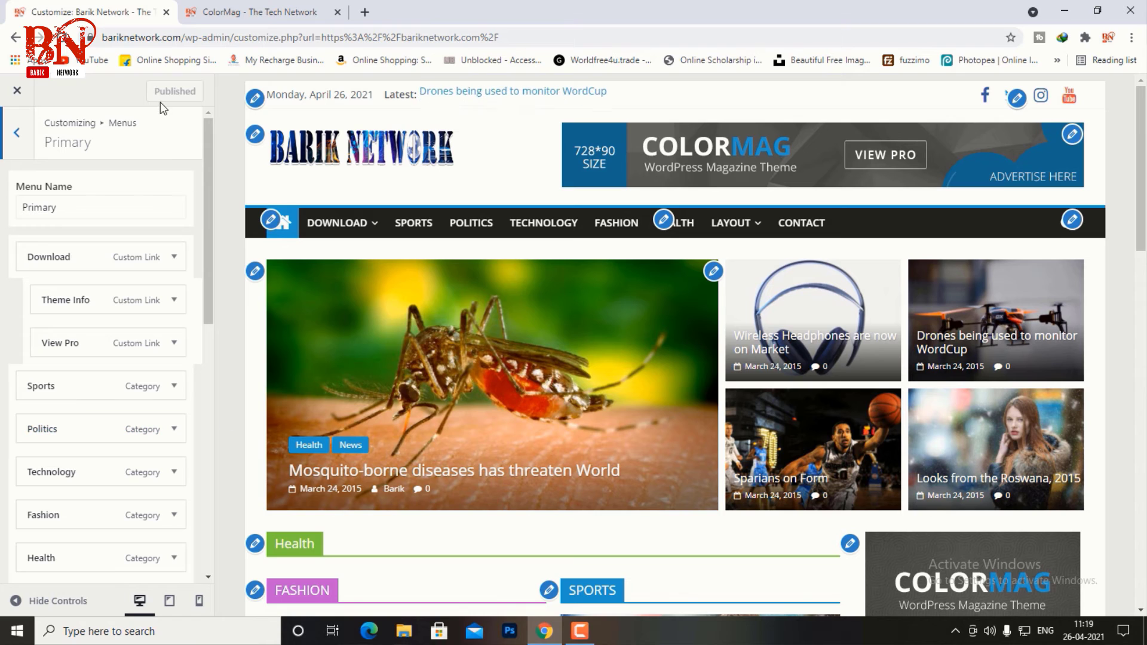
- Set the Health featured posts widget in the front page's content top section to show posts from the Health category
scroll(427, 418, down, 5)
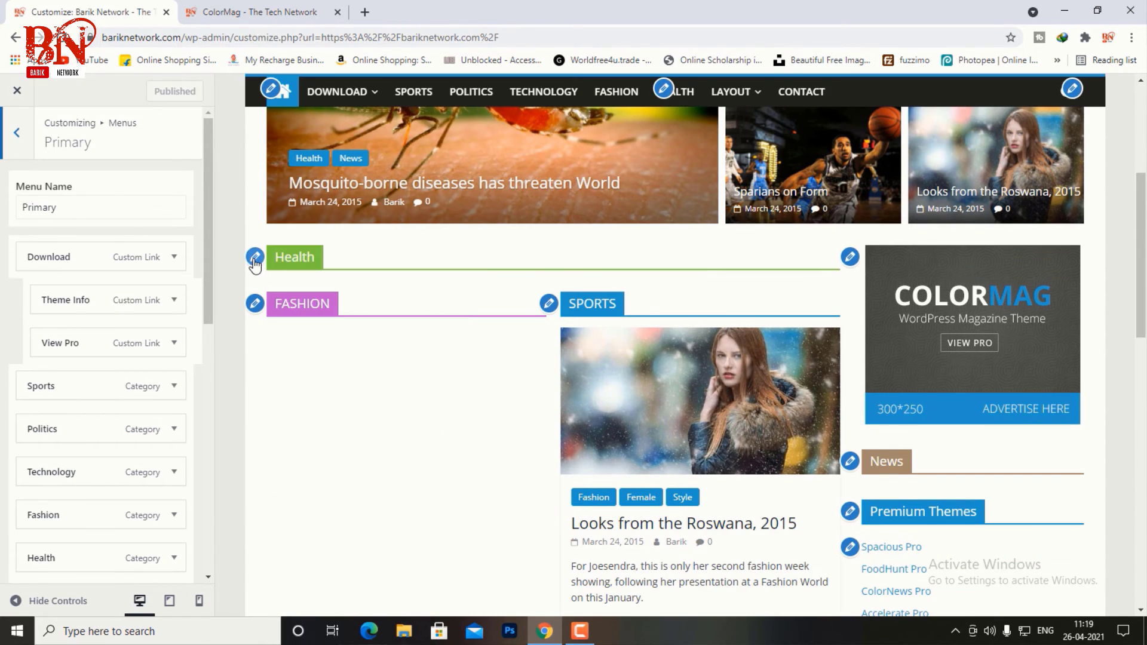
click(254, 258)
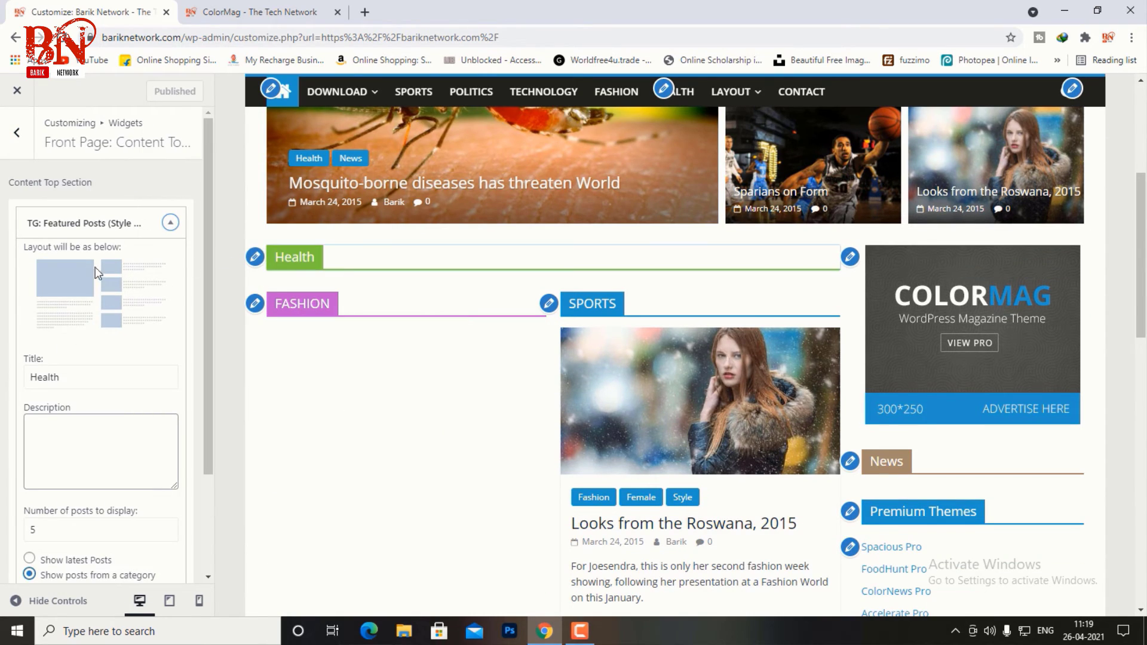
scroll(95, 299, down, 2)
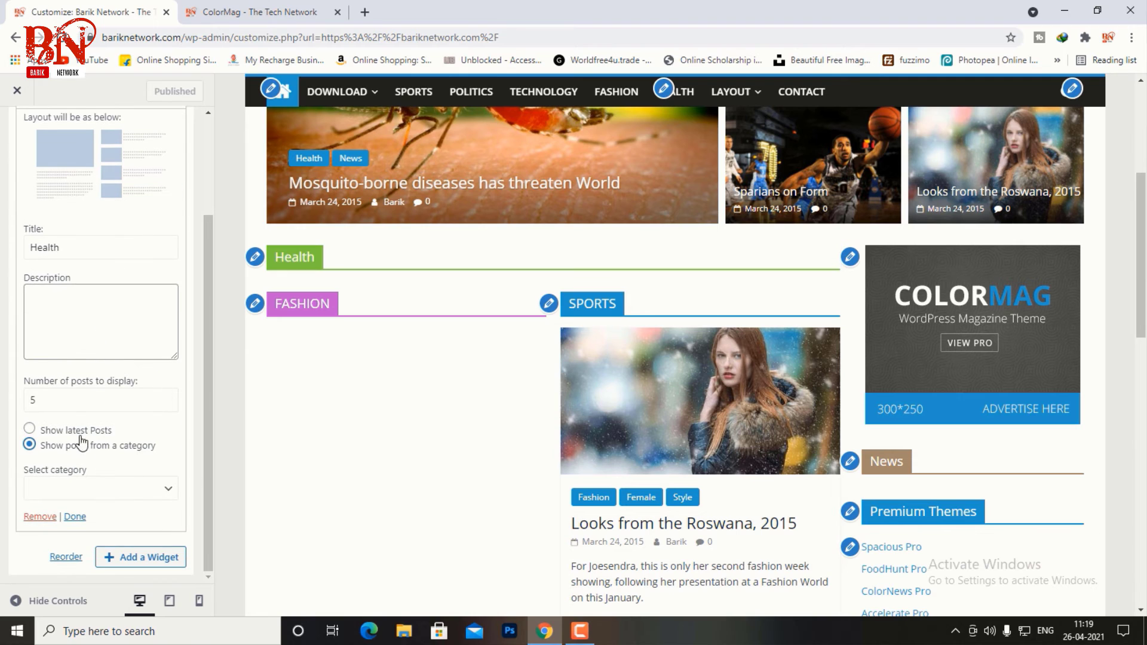
click(108, 491)
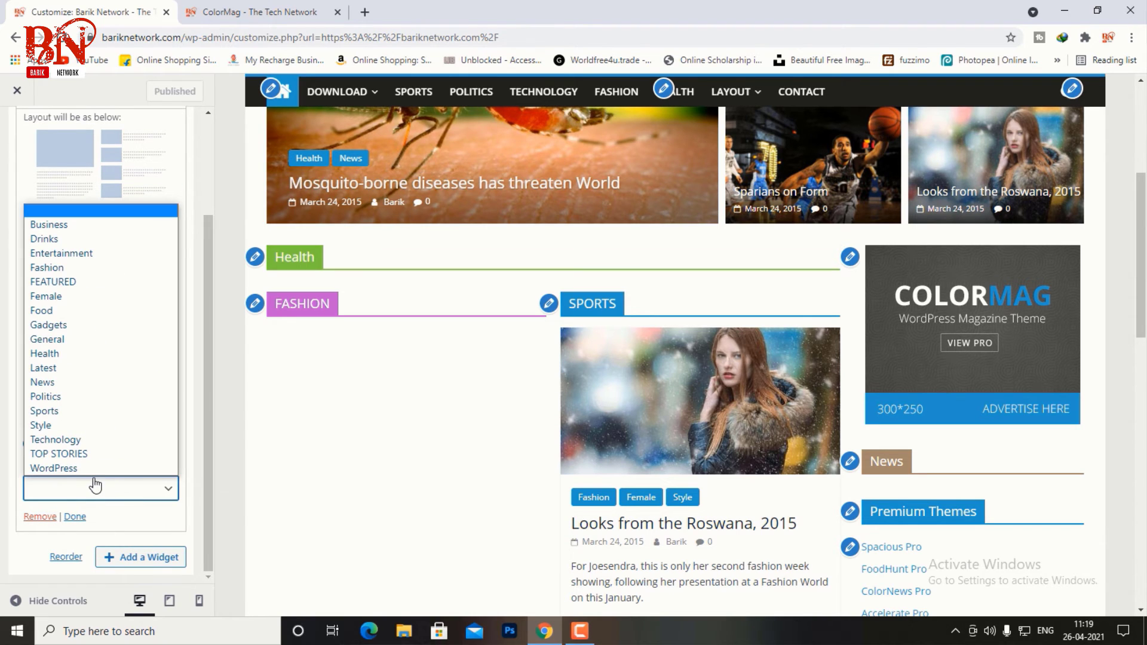
click(46, 354)
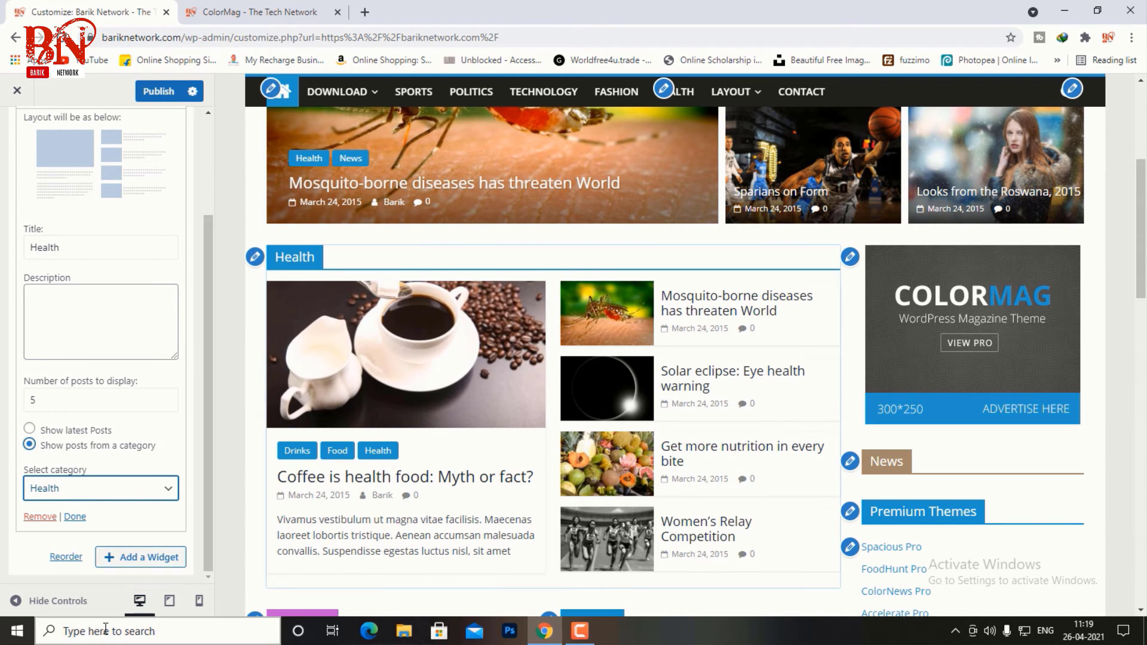
click(74, 517)
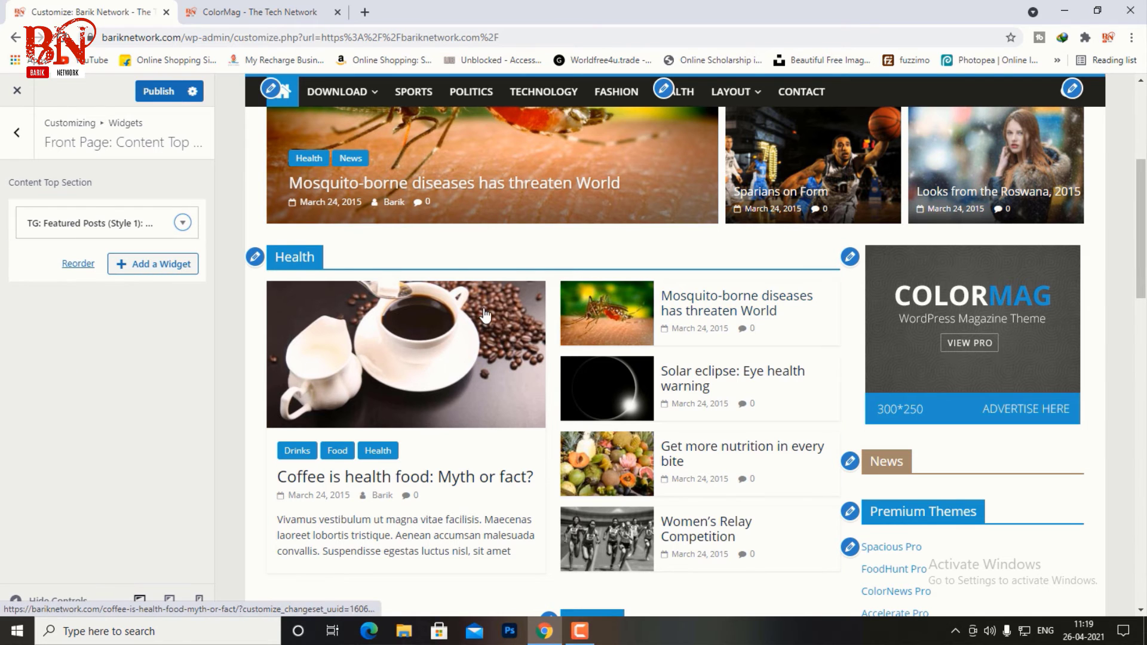
scroll(482, 313, down, 3)
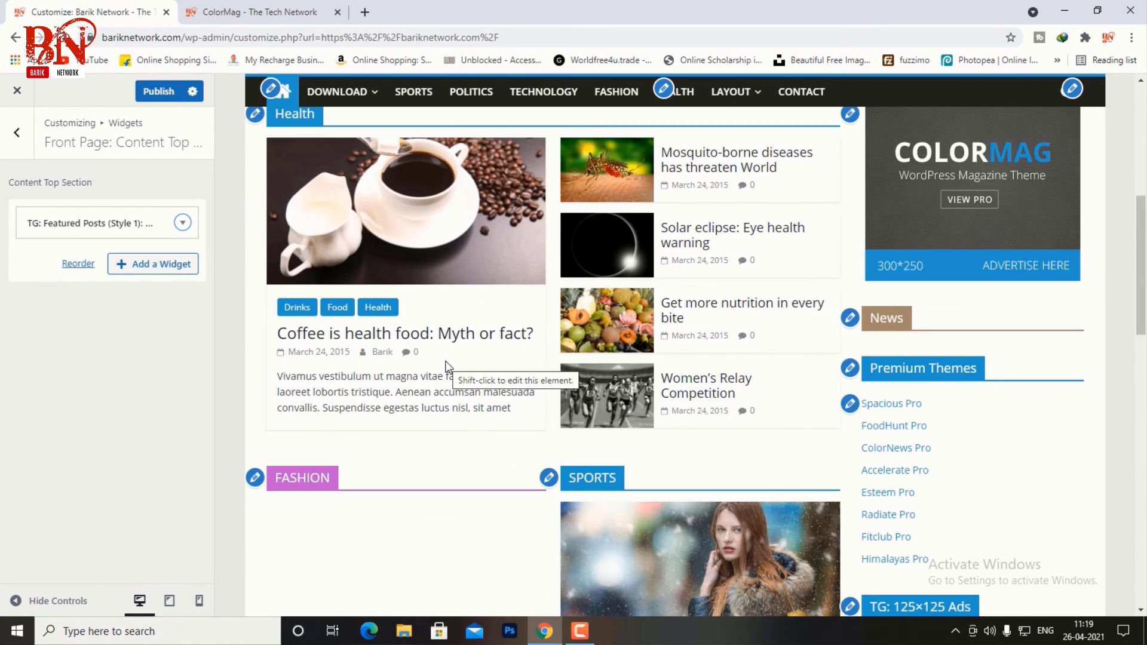
scroll(446, 365, down, 1)
scroll(444, 362, up, 3)
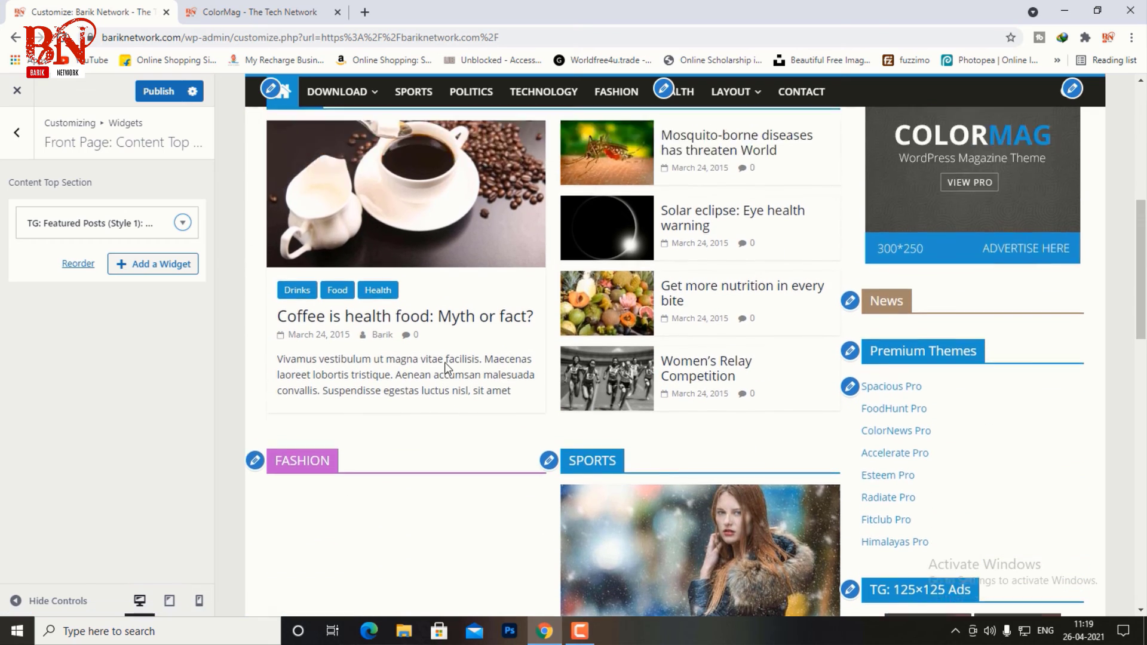
- Review the link and image settings of the right sidebar's 300x250 Advertisement widget and publish the pending changes
click(849, 260)
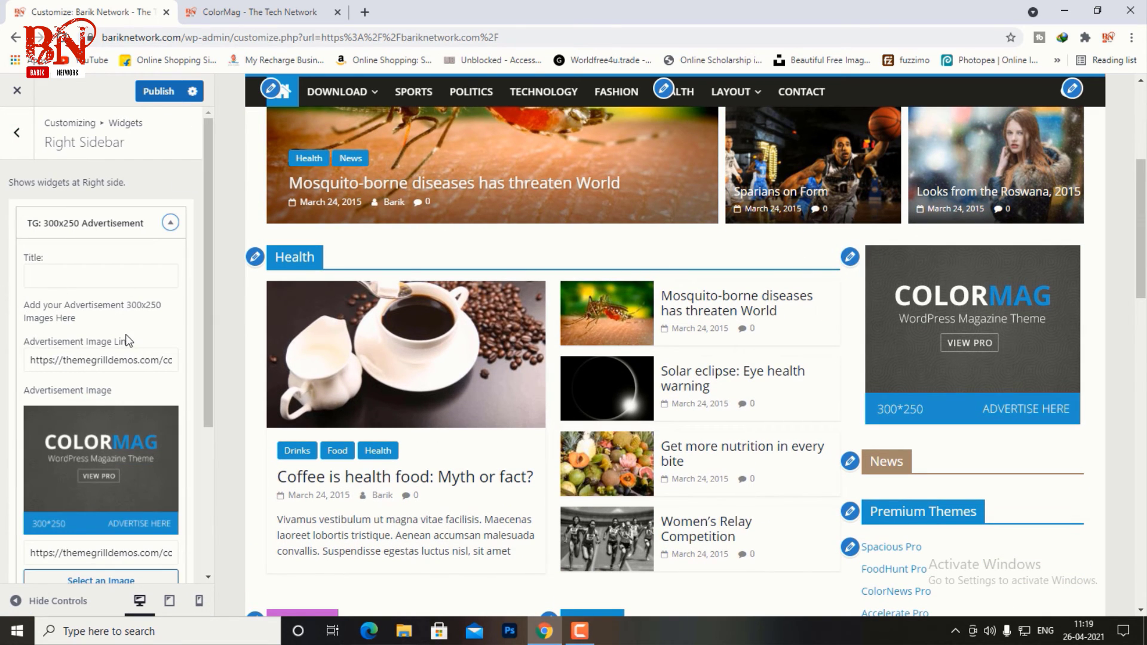
scroll(126, 340, down, 1)
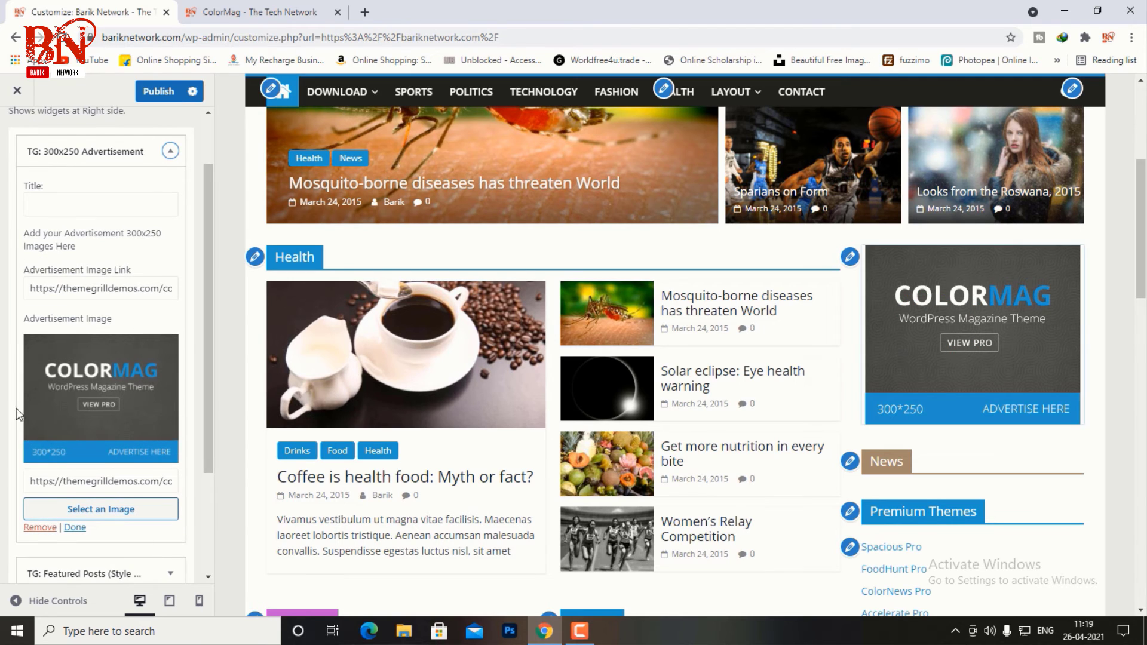
scroll(24, 407, down, 2)
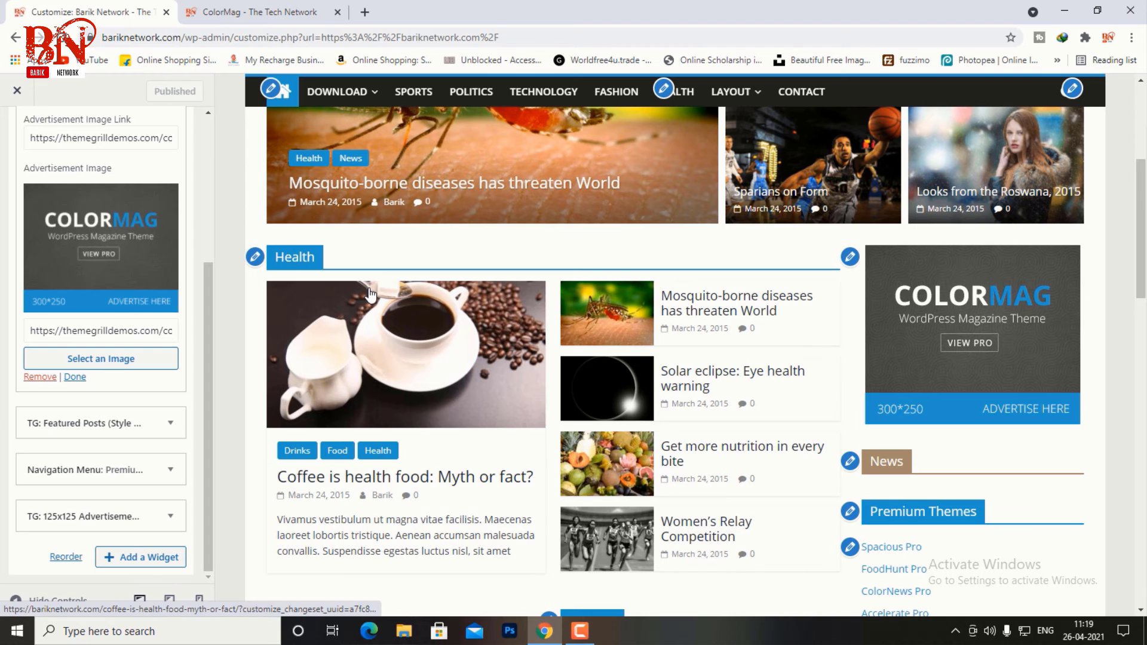
- Set the FASHION featured posts widget in the content middle left section to show posts from the Fashion category
scroll(361, 418, down, 1)
scroll(357, 453, down, 3)
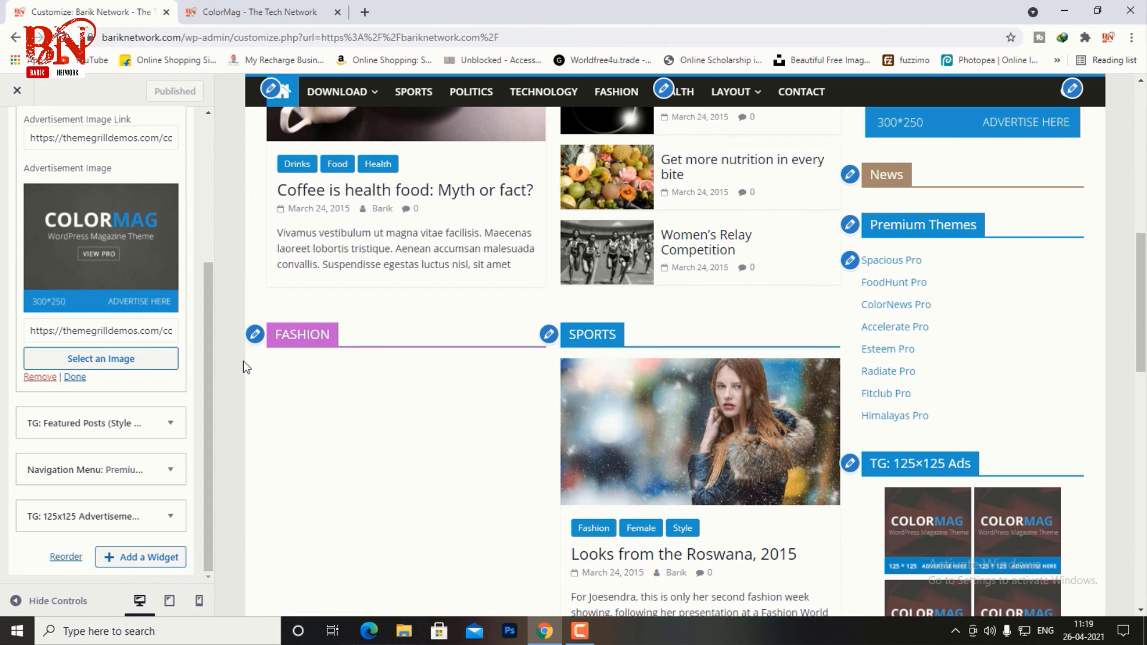
click(255, 335)
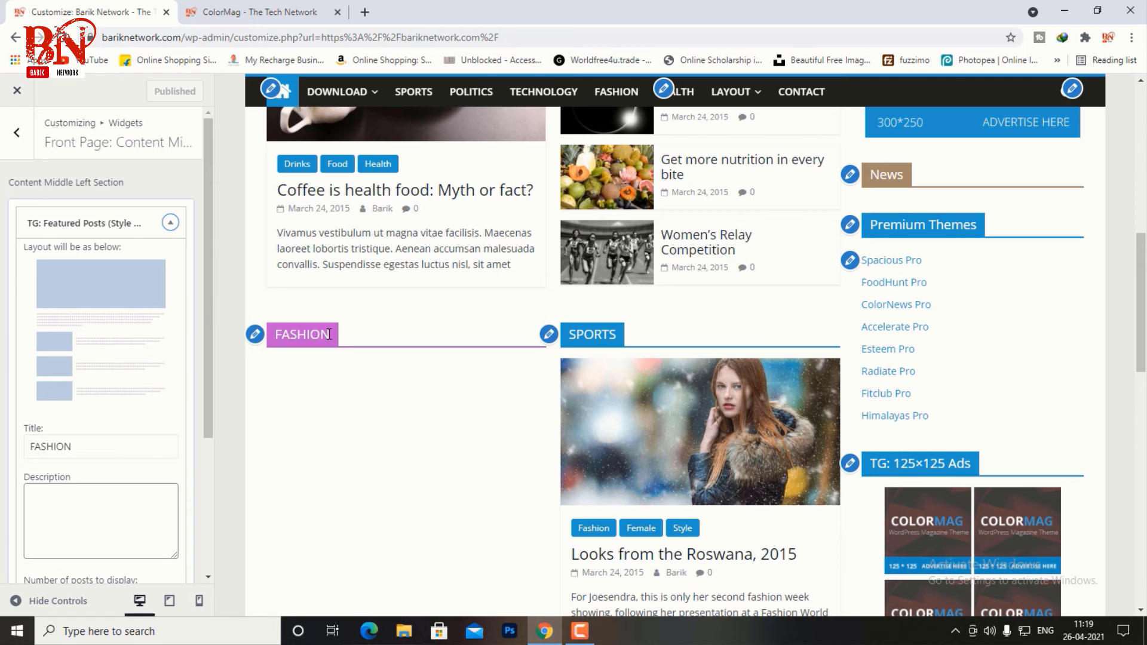
scroll(116, 289, down, 3)
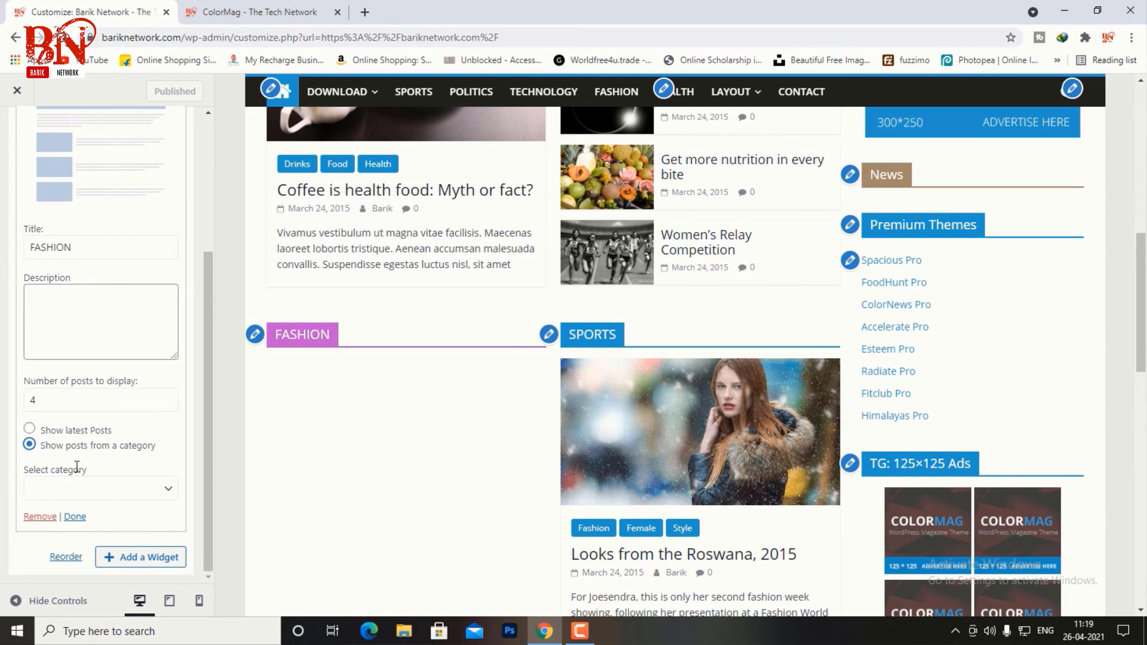
click(138, 495)
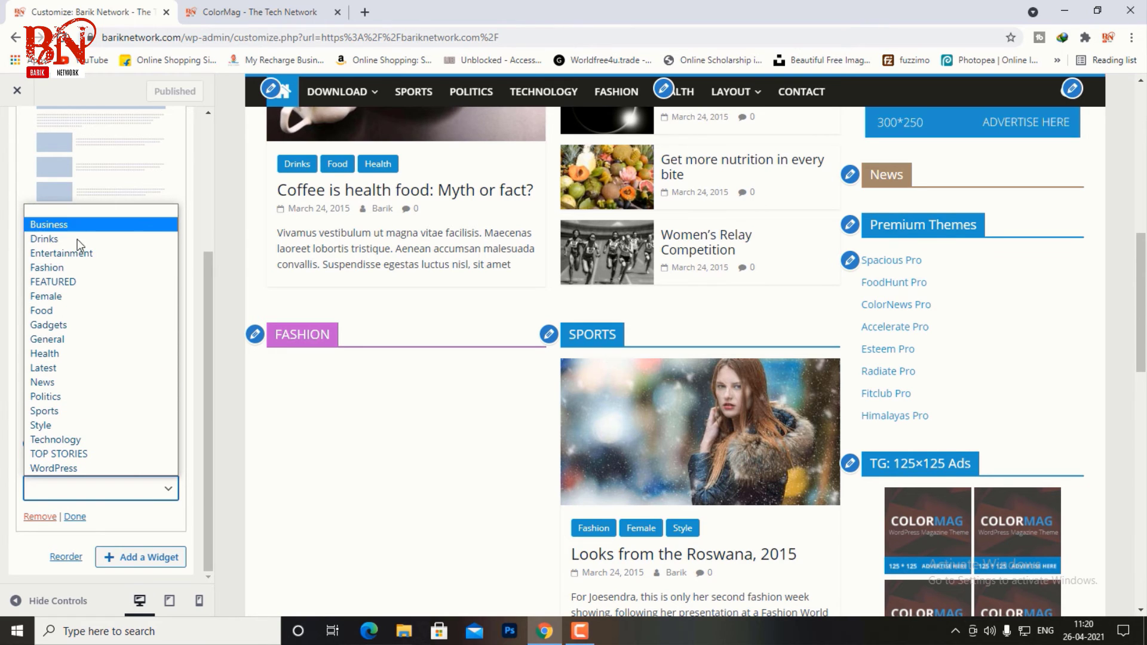
click(71, 267)
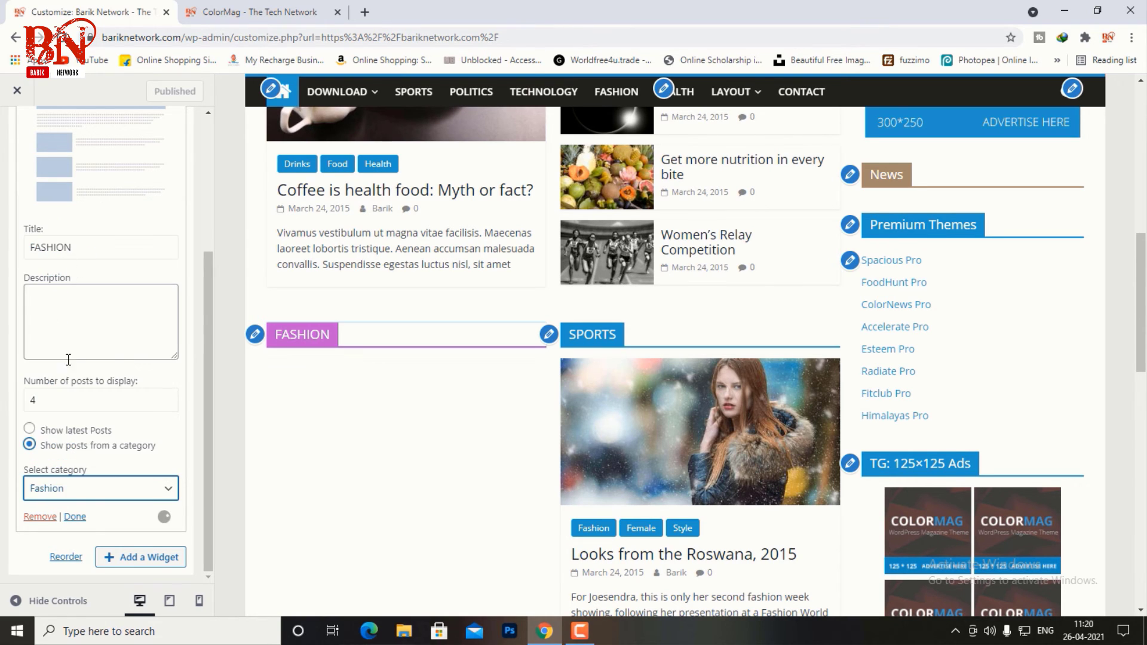
click(75, 517)
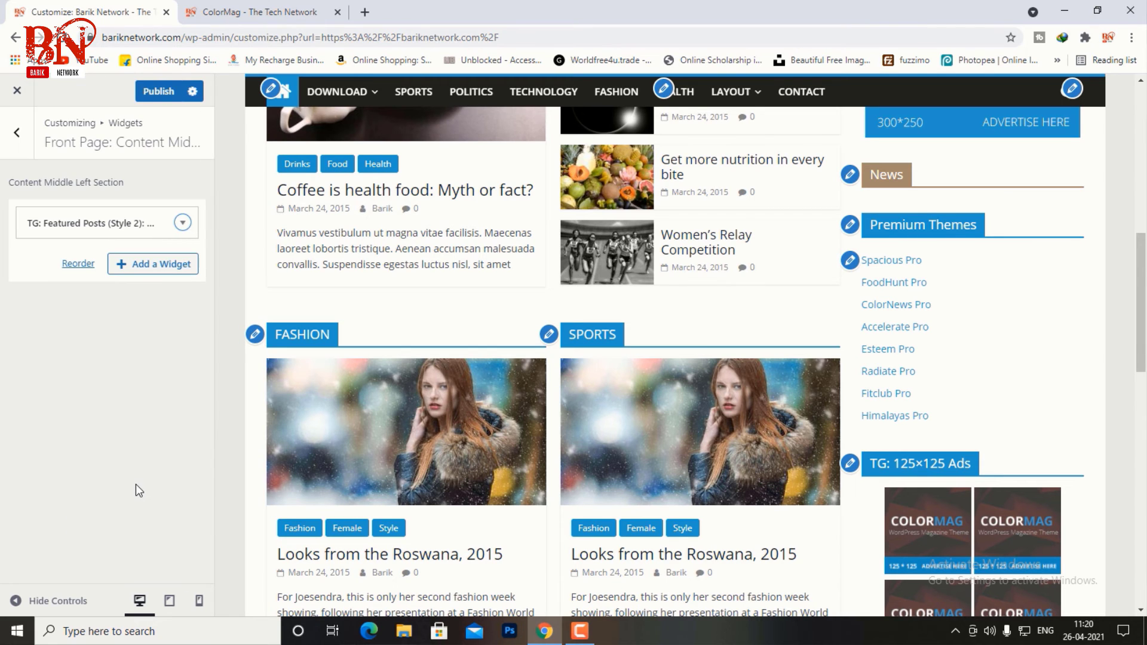
- Set the SPORTS featured posts widget in the content middle right section to show posts from the Sports category
click(549, 335)
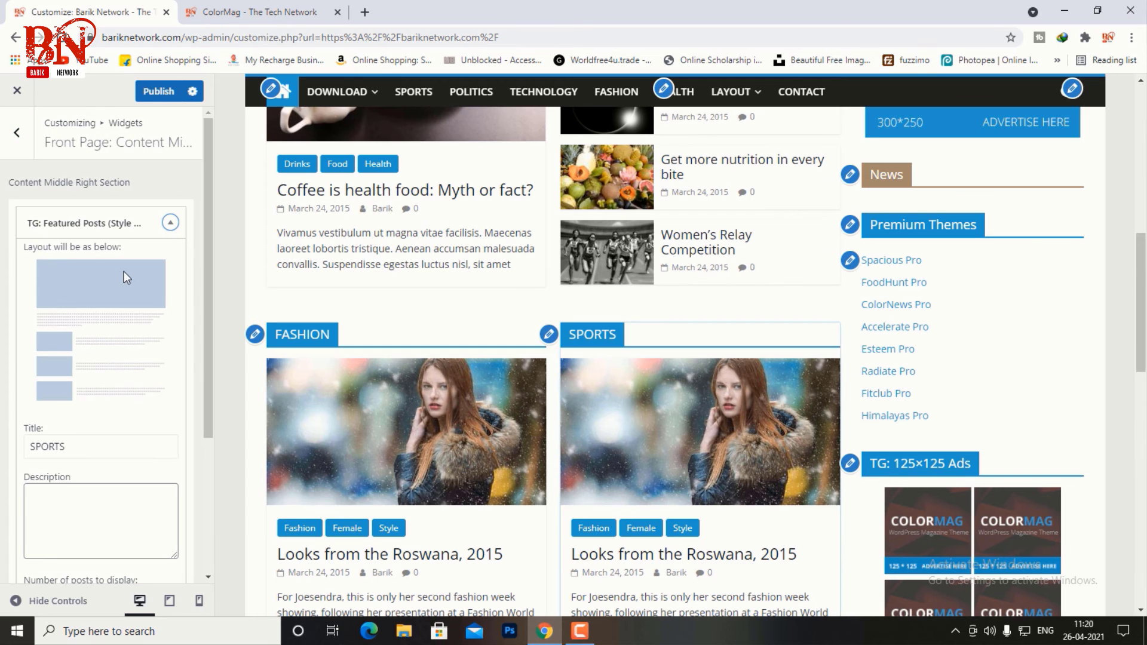
scroll(71, 312, down, 3)
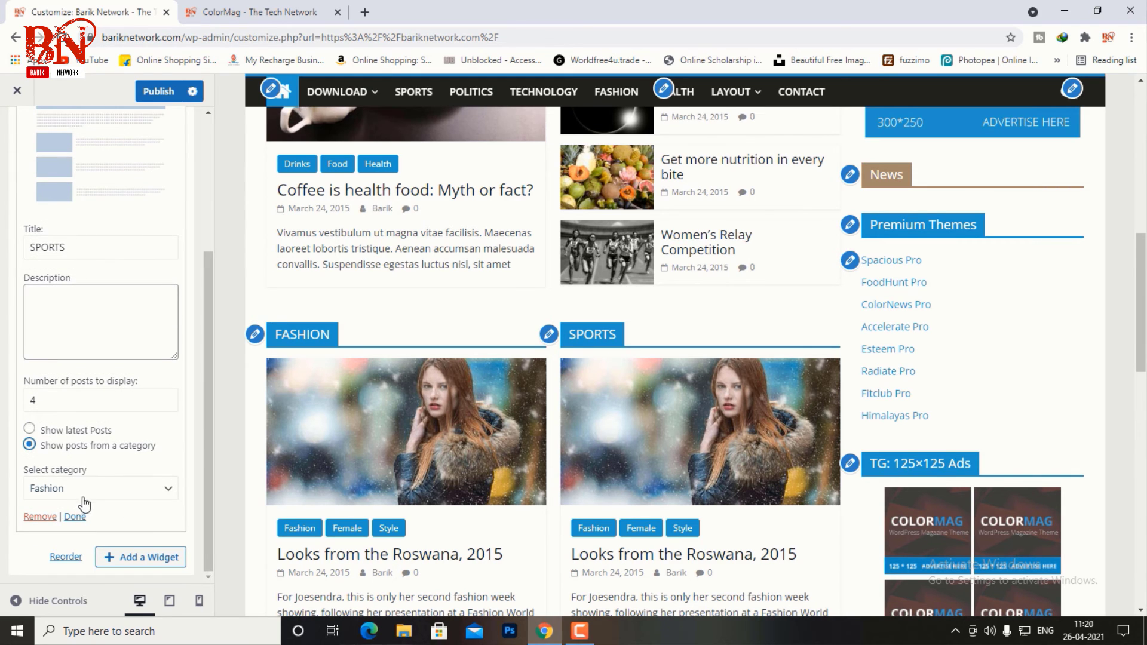
click(84, 498)
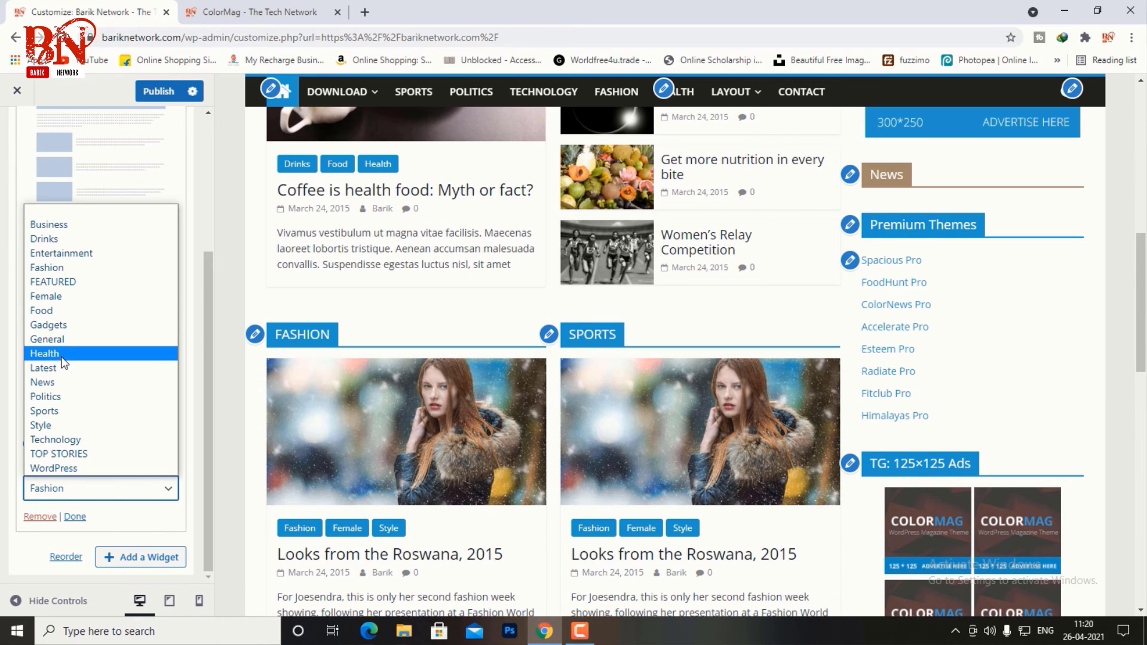
click(57, 411)
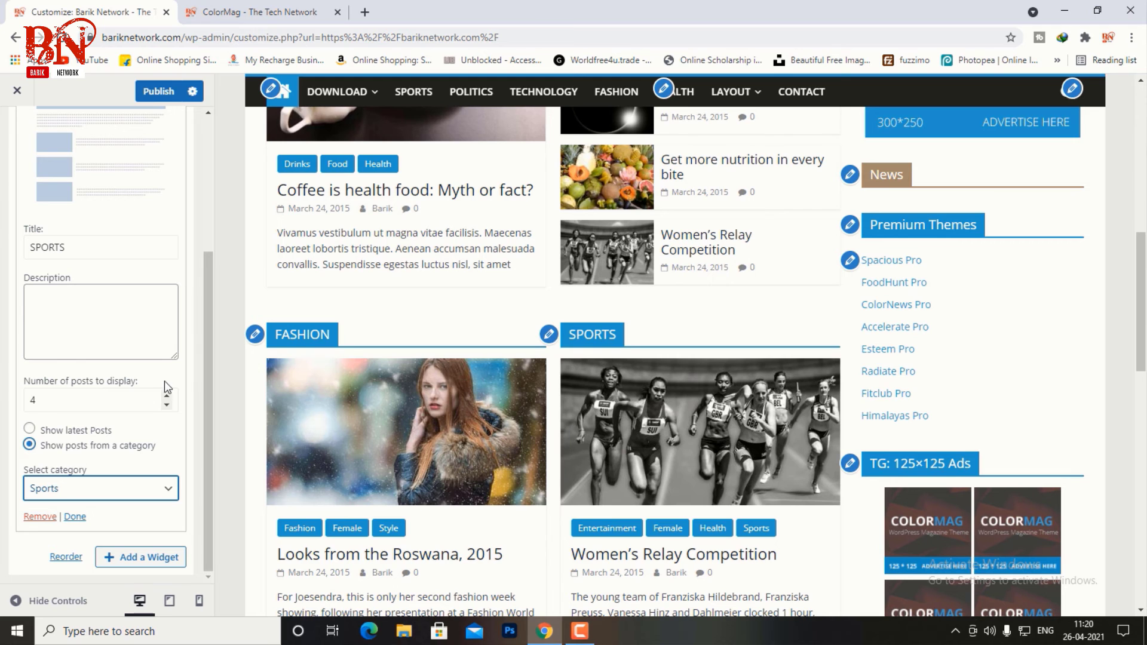
- Set the News featured posts widget in the right sidebar to show posts from the News category
click(74, 516)
scroll(660, 376, up, 4)
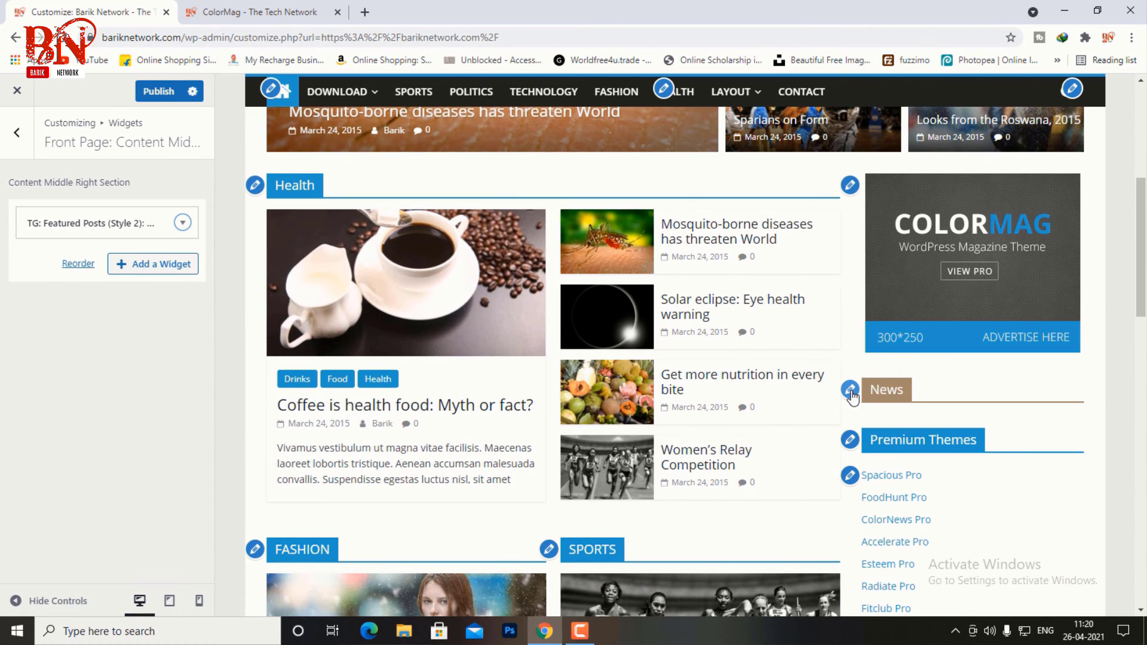
click(850, 389)
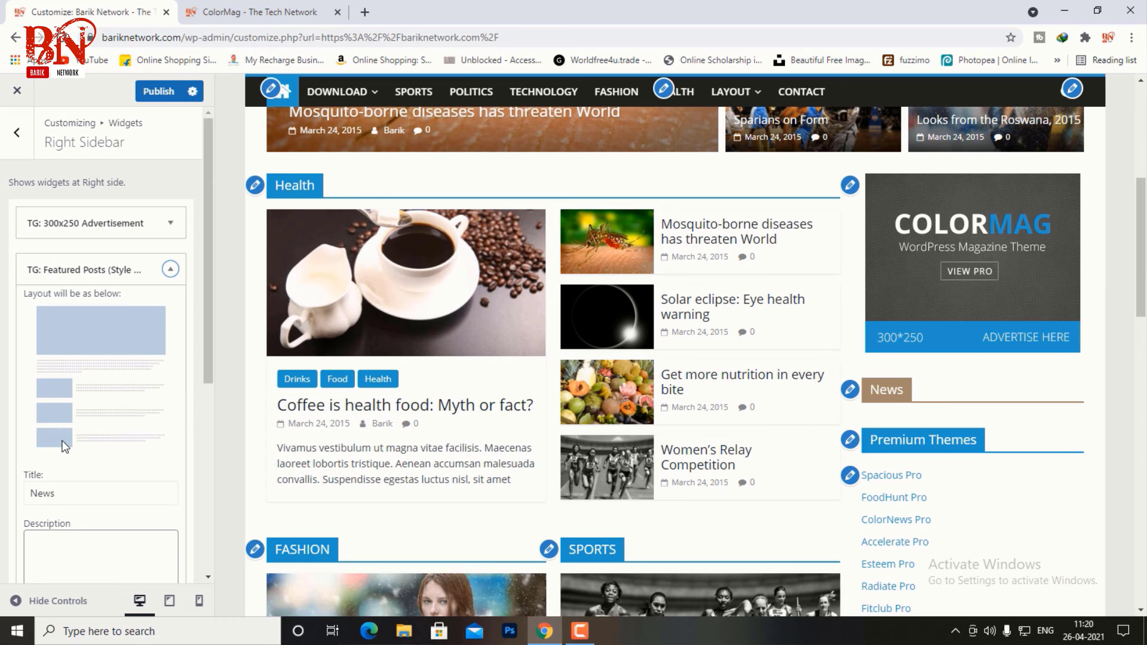
scroll(79, 416, down, 4)
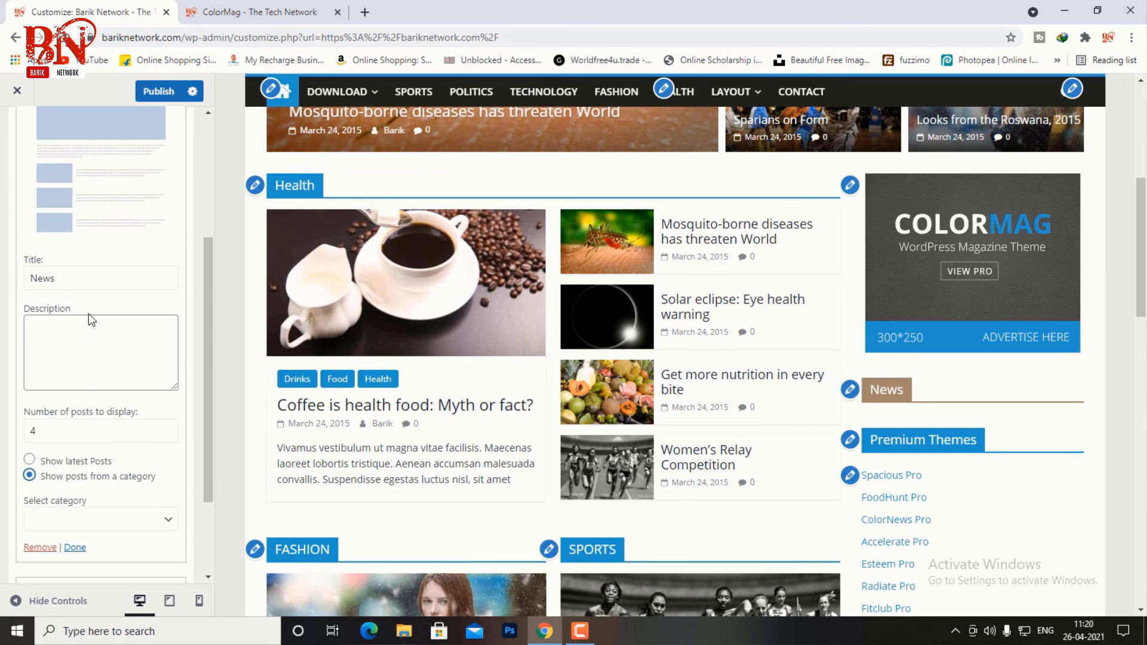
scroll(102, 357, down, 2)
click(94, 406)
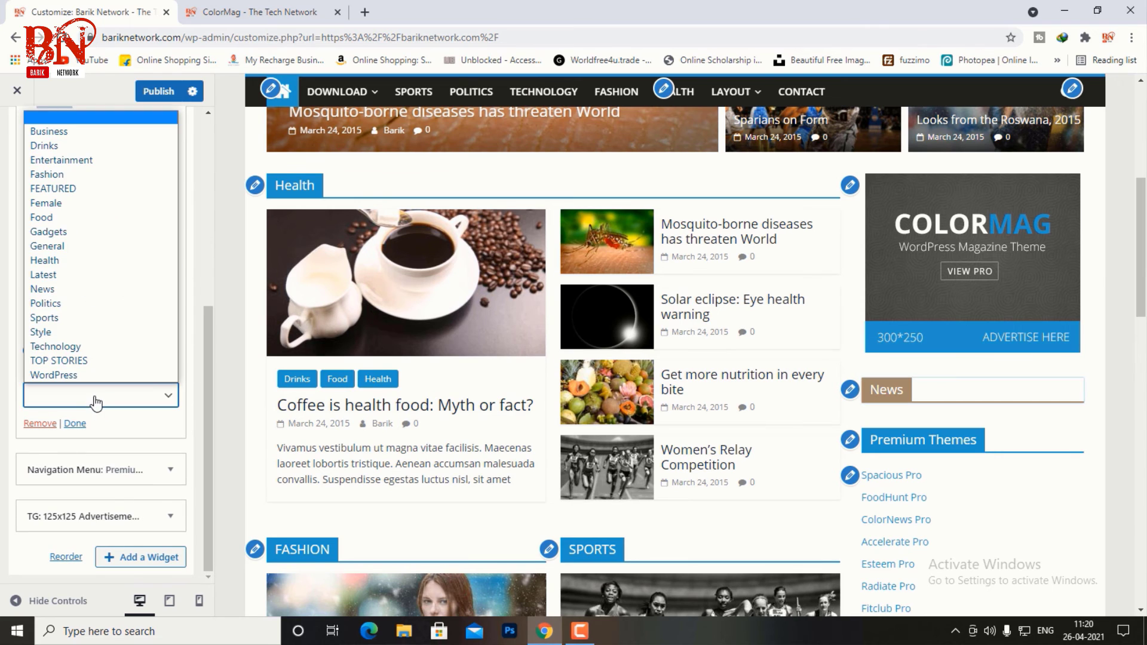
click(74, 295)
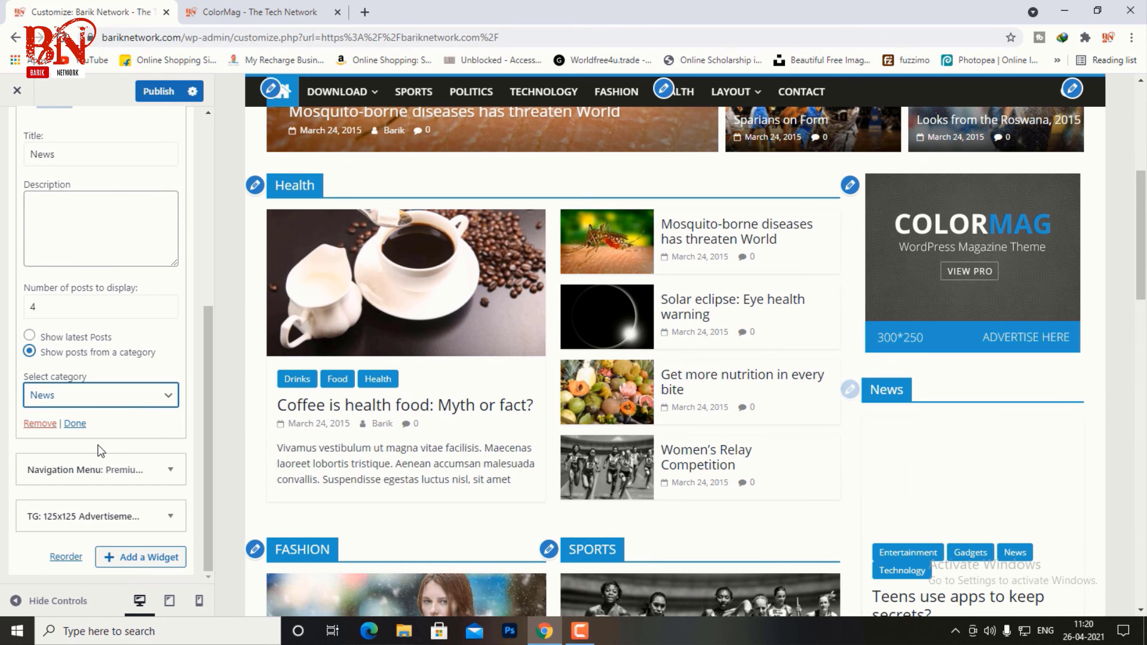
click(72, 424)
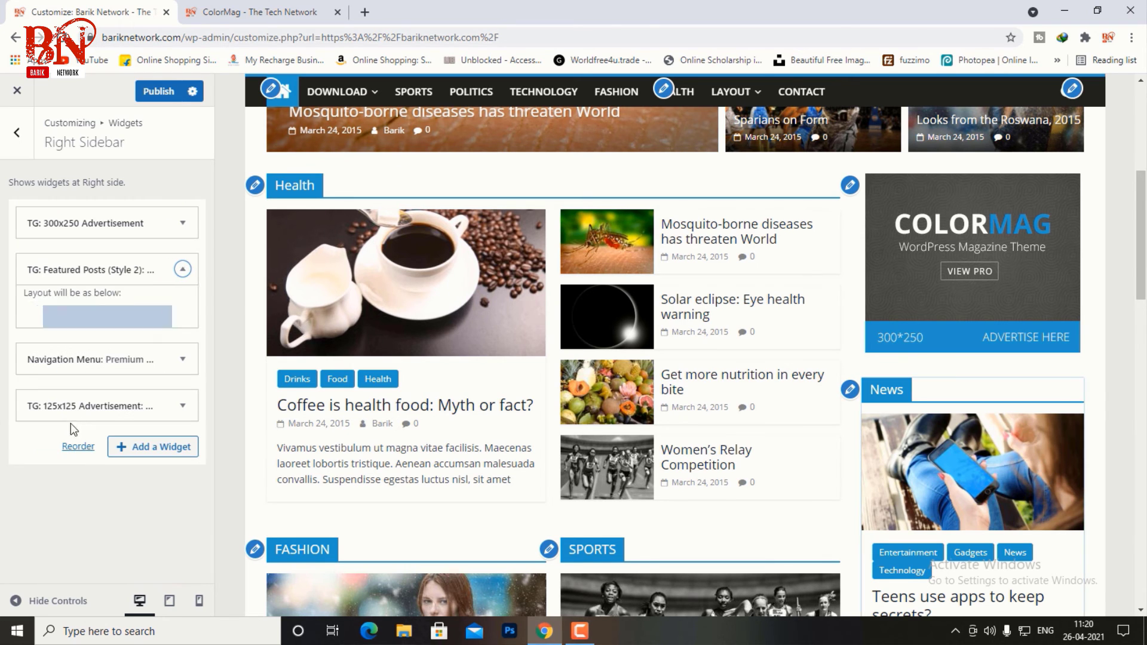
- Review the right sidebar's Premium Themes navigation menu and 125x125 Advertisement widget settings and publish the pending changes
click(90, 316)
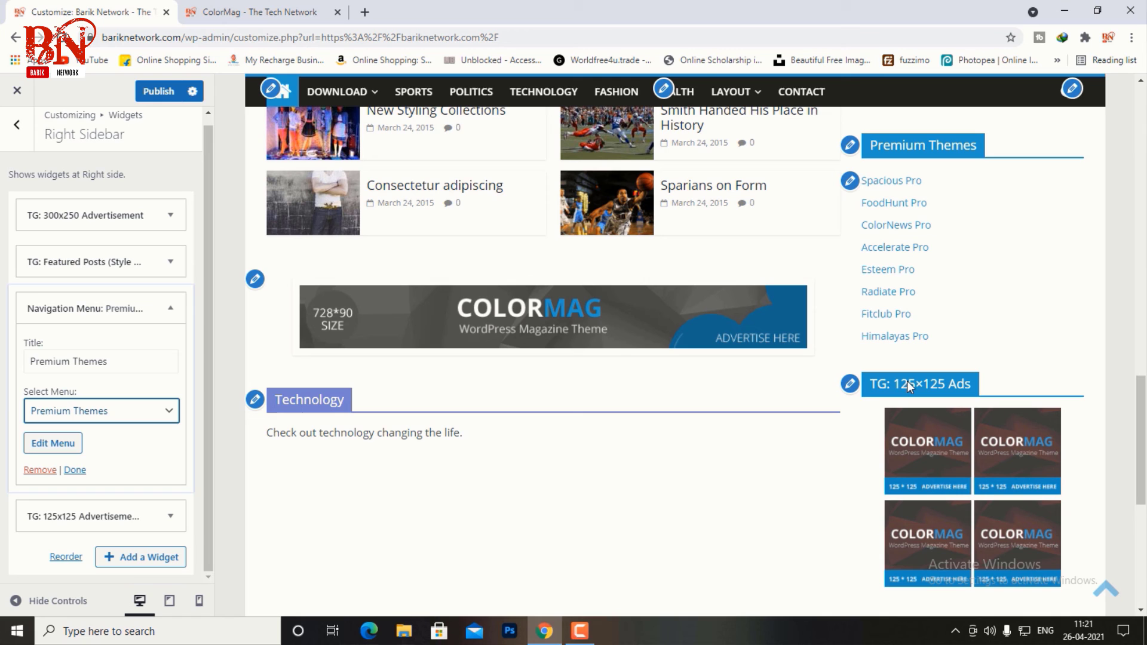
click(849, 385)
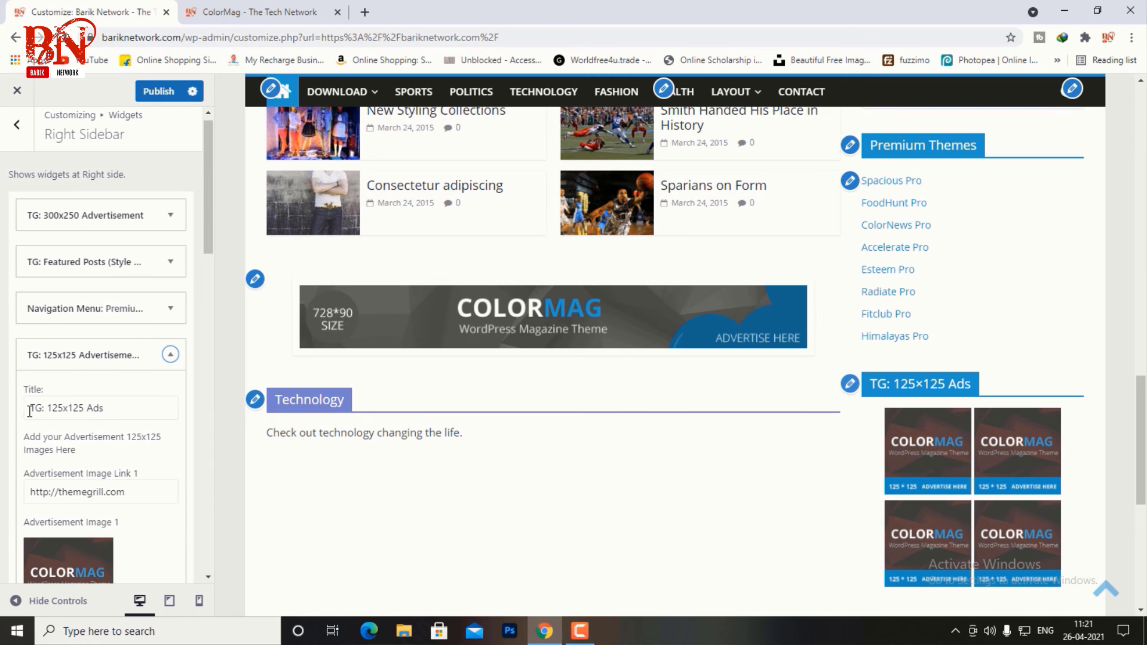
scroll(30, 411, down, 6)
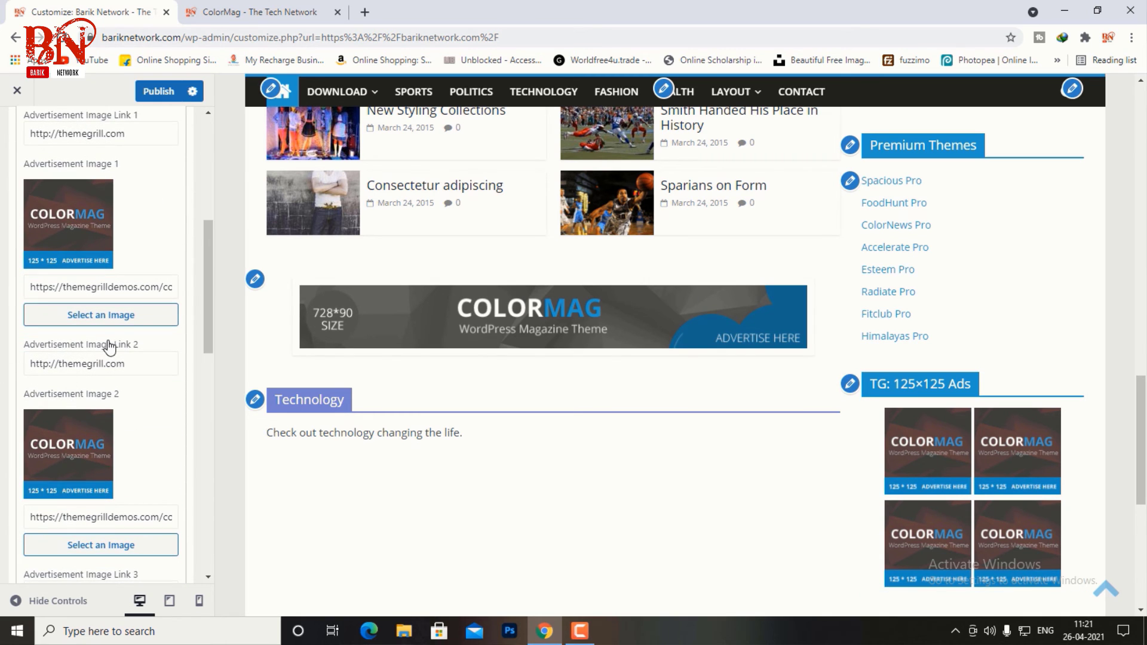
scroll(121, 317, up, 6)
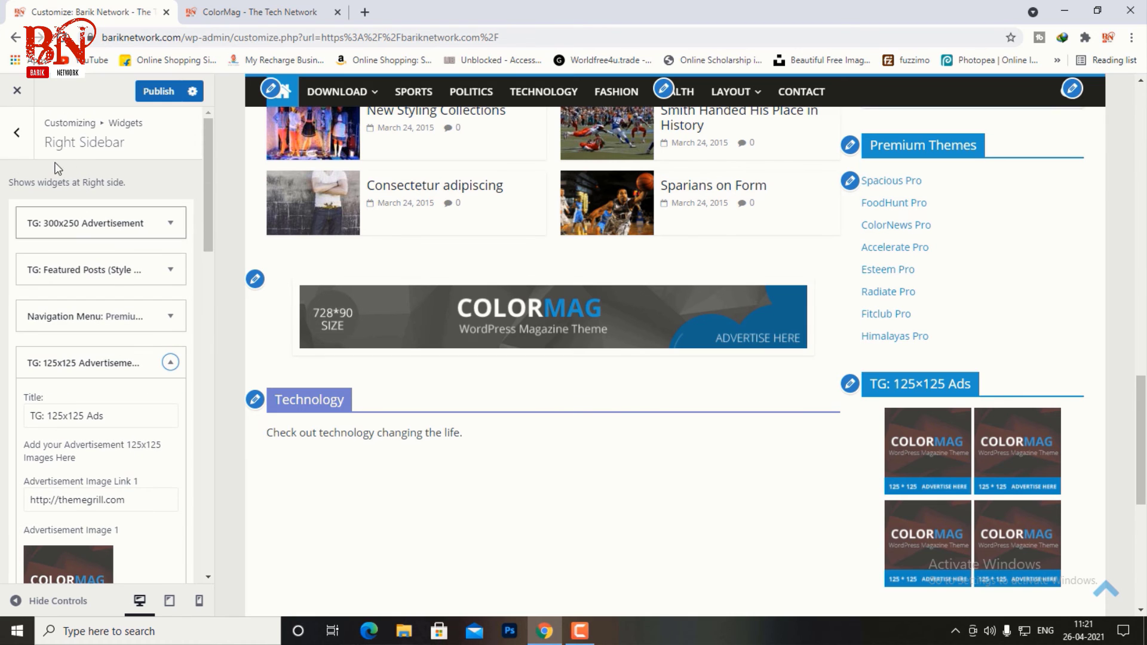
click(149, 93)
- Review the title, link and image settings of the 728x90 Advertisement widget in the front page's content bottom section
scroll(394, 438, up, 5)
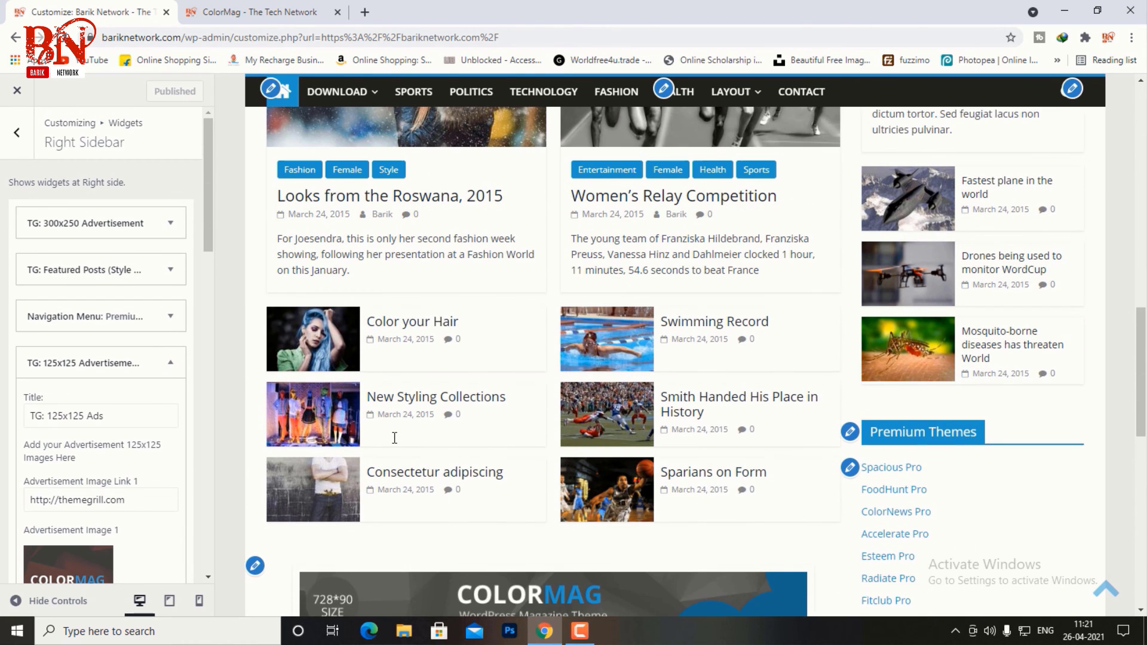
scroll(394, 437, up, 1)
scroll(394, 438, down, 6)
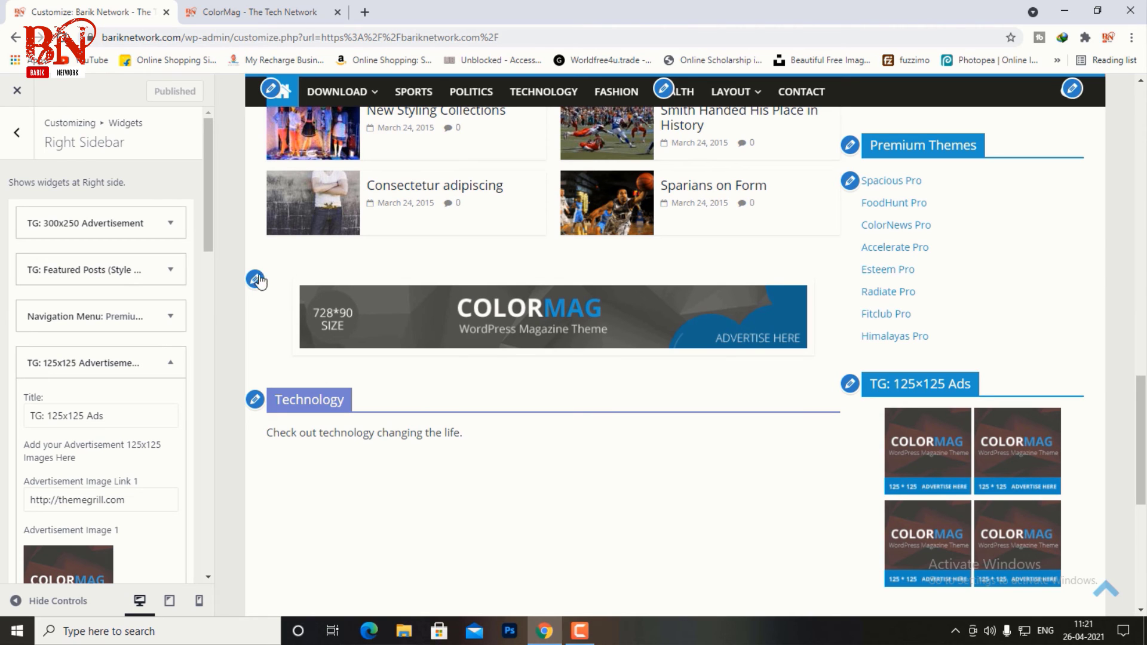
click(255, 279)
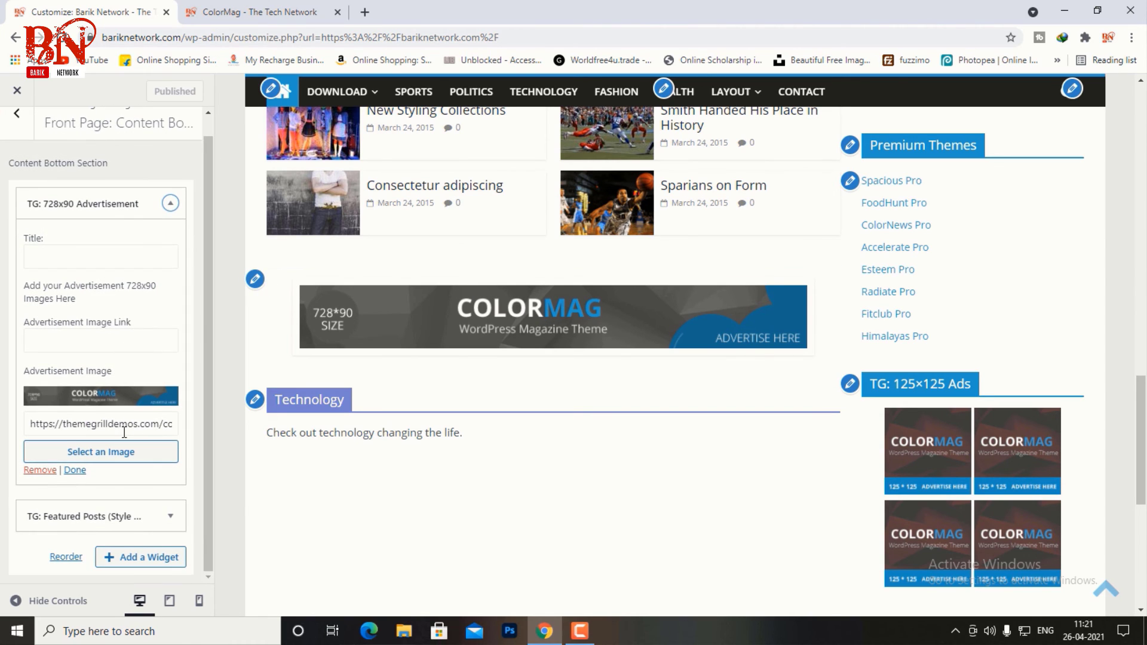
click(170, 204)
- Set the Technology featured posts widget in the content bottom section to show posts from the Technology category
scroll(433, 337, down, 2)
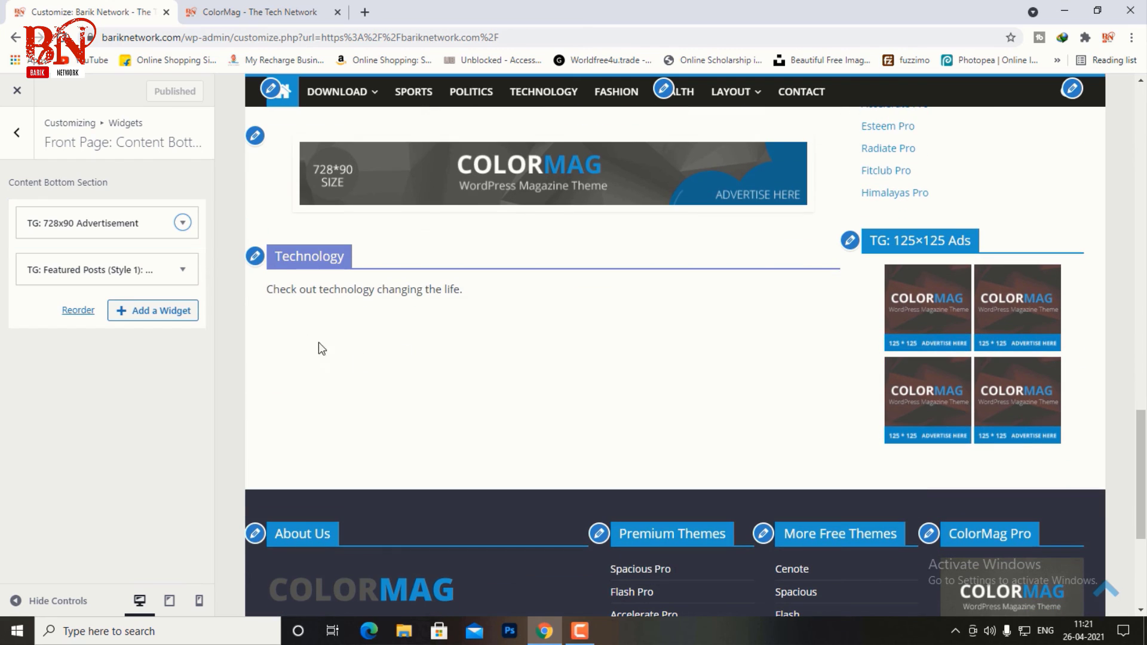
click(255, 256)
scroll(125, 364, down, 3)
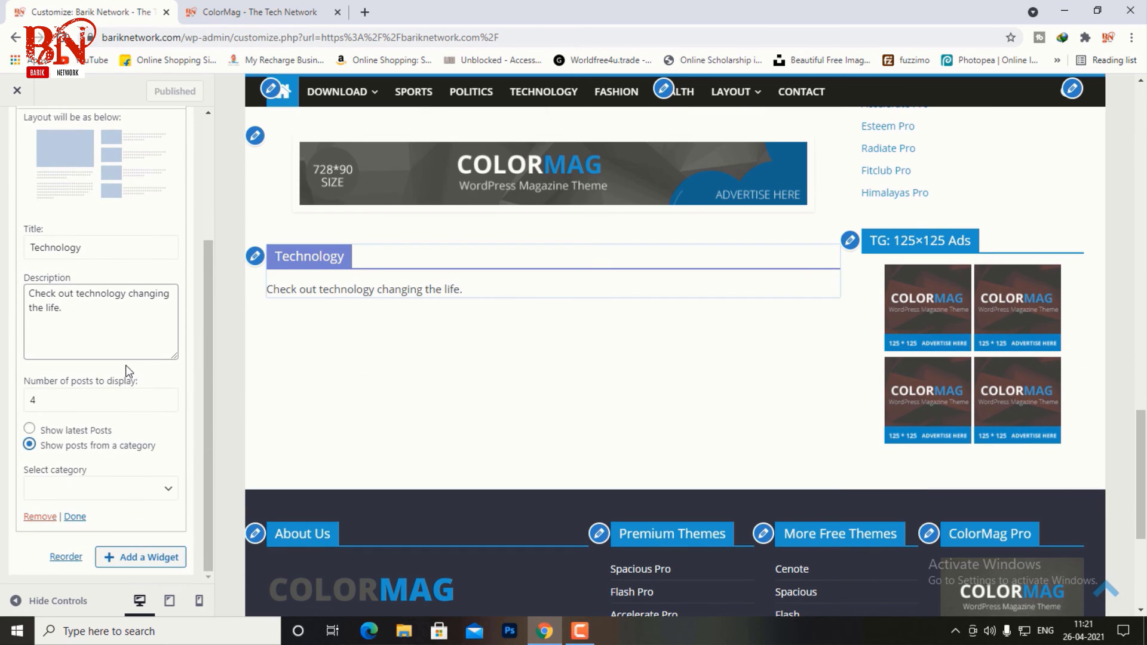
click(88, 489)
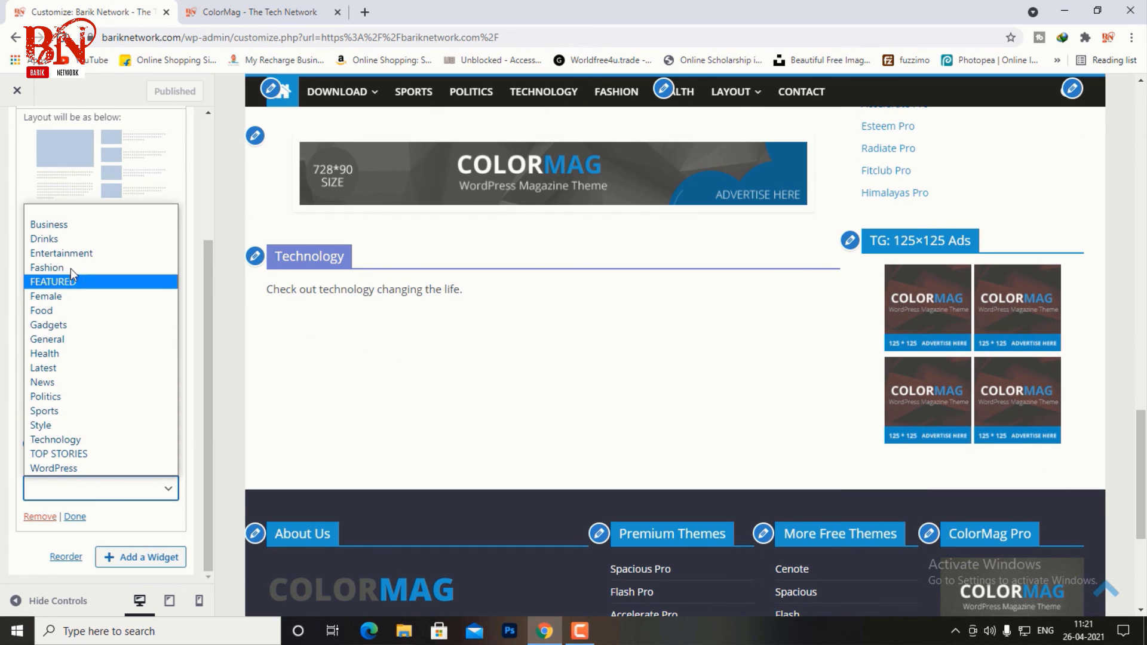
click(72, 439)
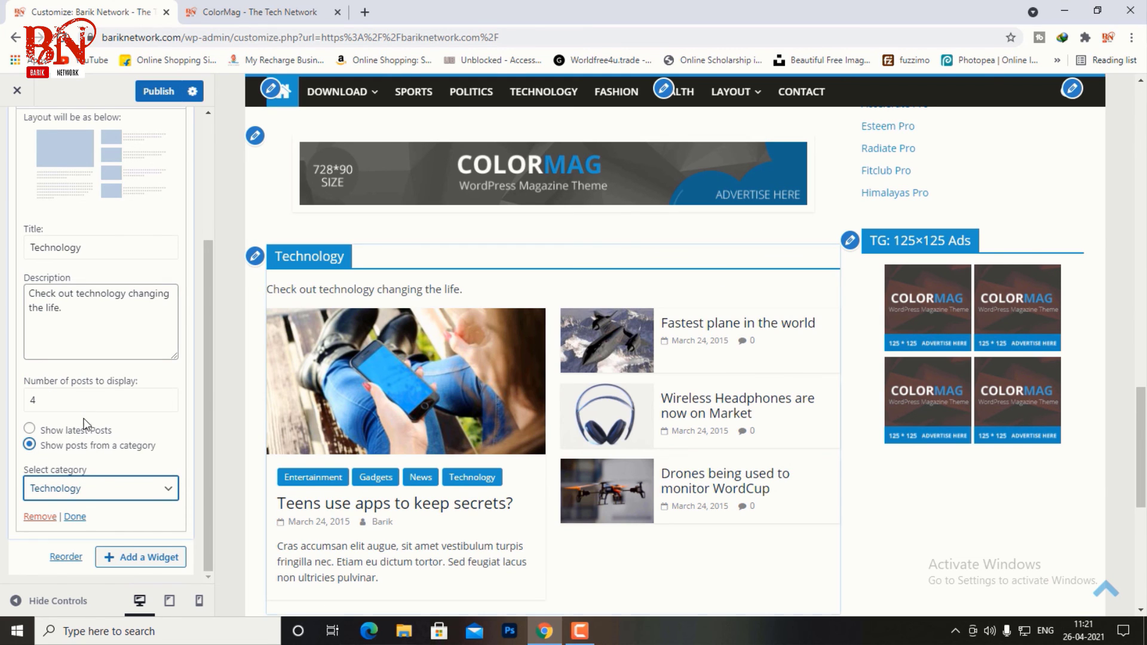
click(75, 516)
- Review the title and HTML content of the About Us text widget in Footer Sidebar One
scroll(638, 310, down, 5)
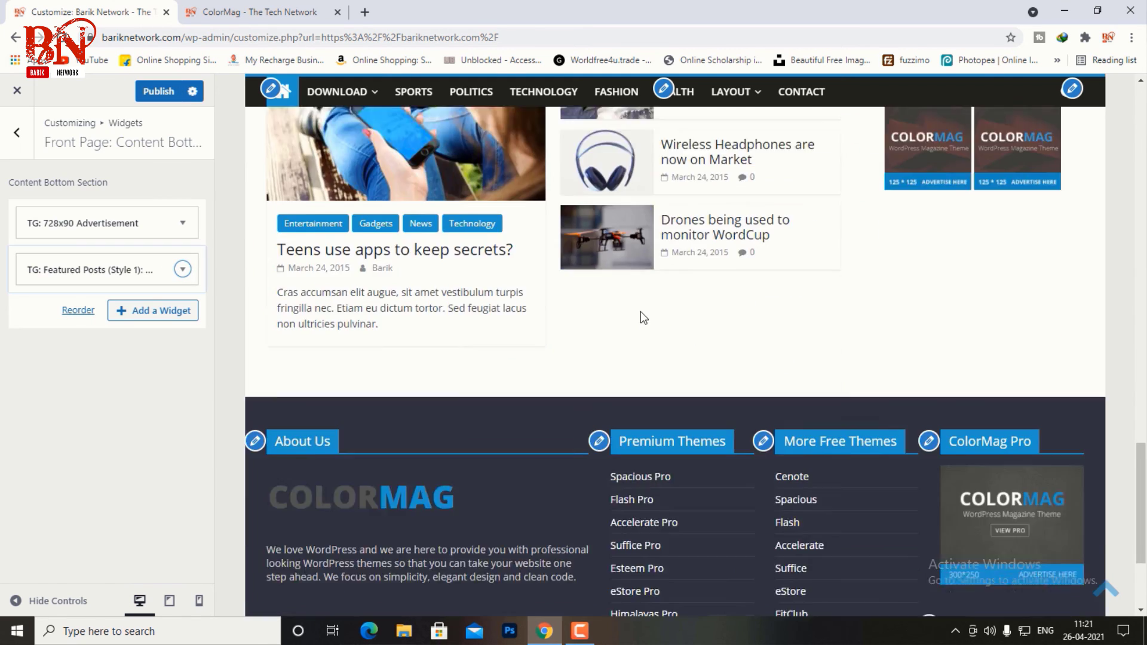
scroll(470, 330, down, 3)
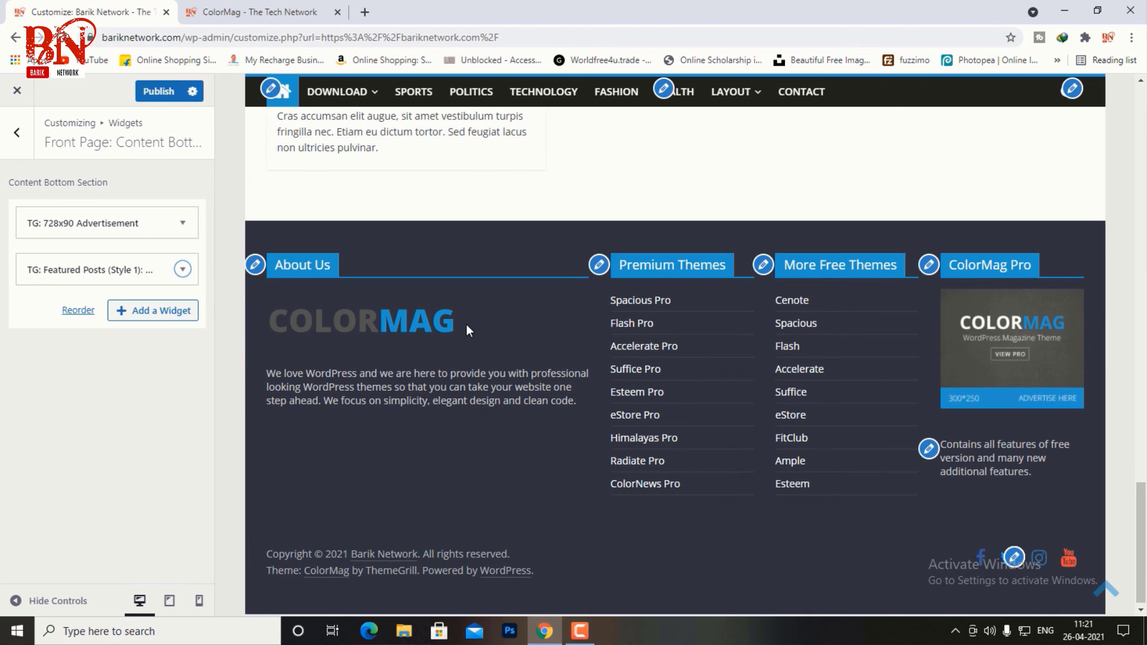
click(256, 266)
scroll(121, 272, down, 3)
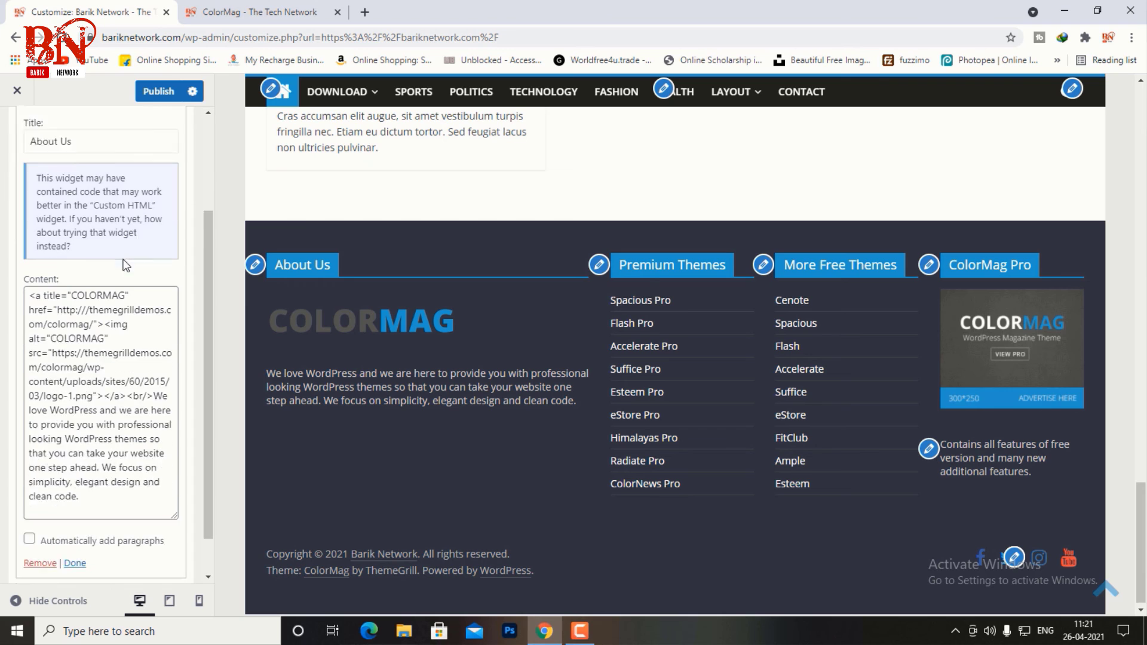
scroll(104, 403, up, 3)
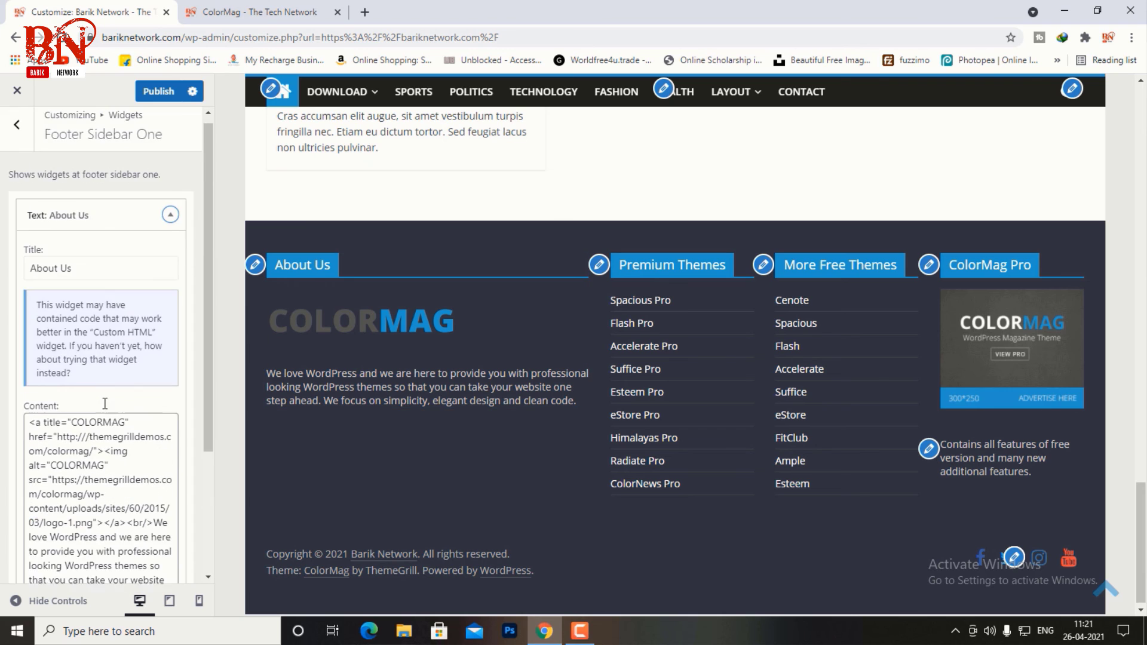
scroll(89, 454, down, 3)
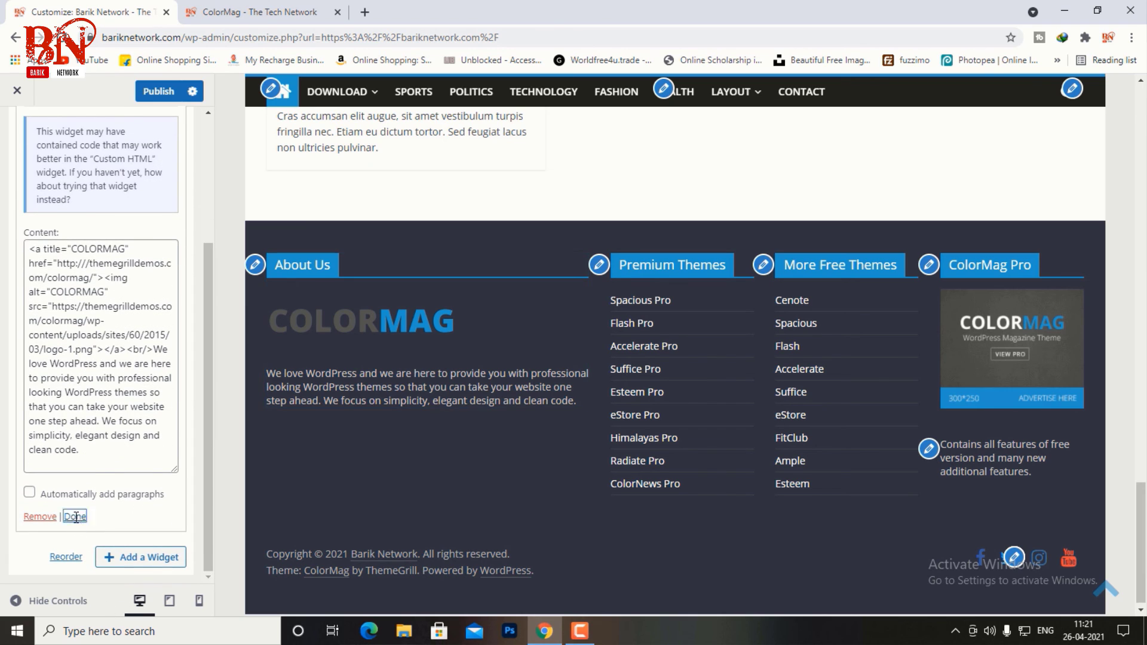
click(75, 517)
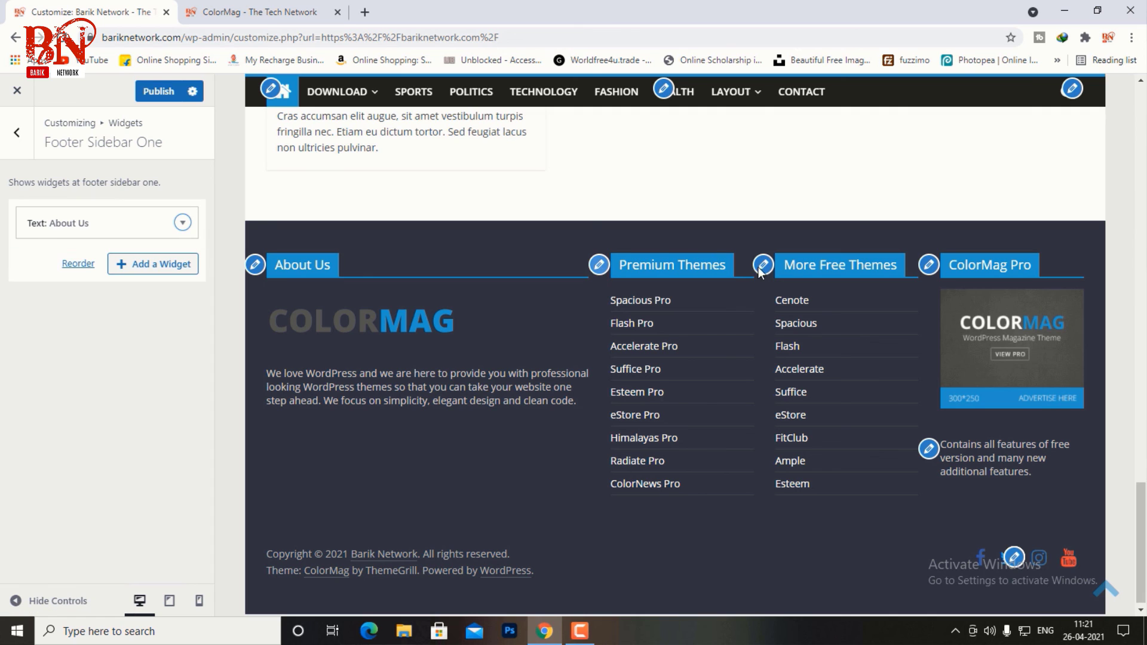
- Review the title and HTML link list of the Premium Themes text widget in Footer Sidebar Two
click(598, 266)
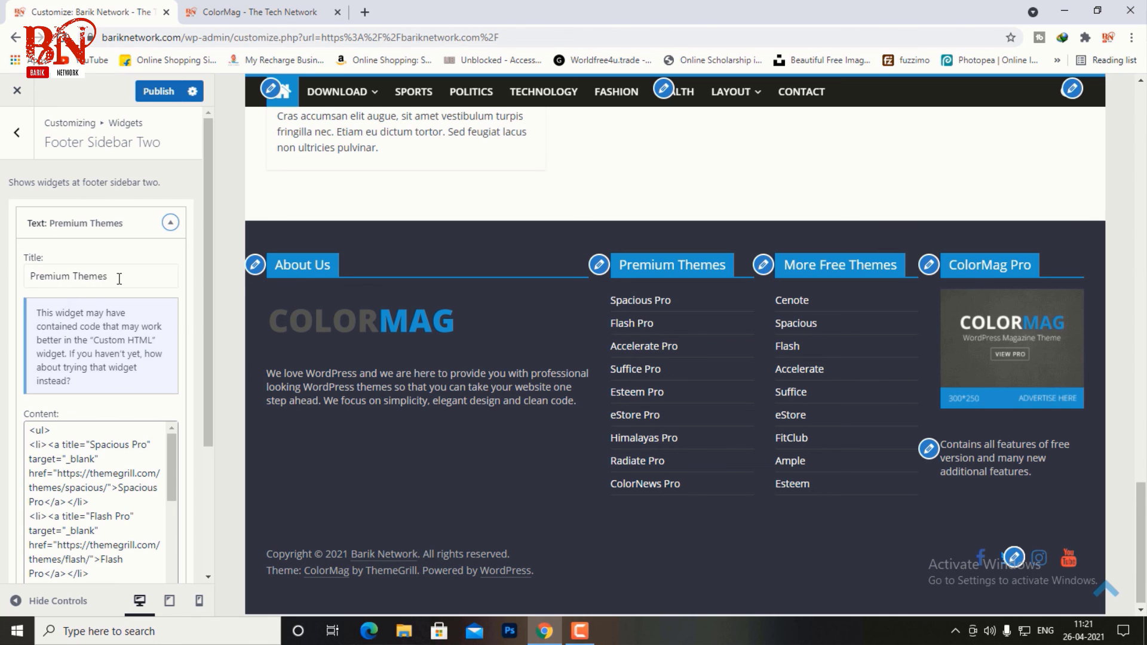
scroll(90, 289, down, 2)
scroll(95, 358, up, 1)
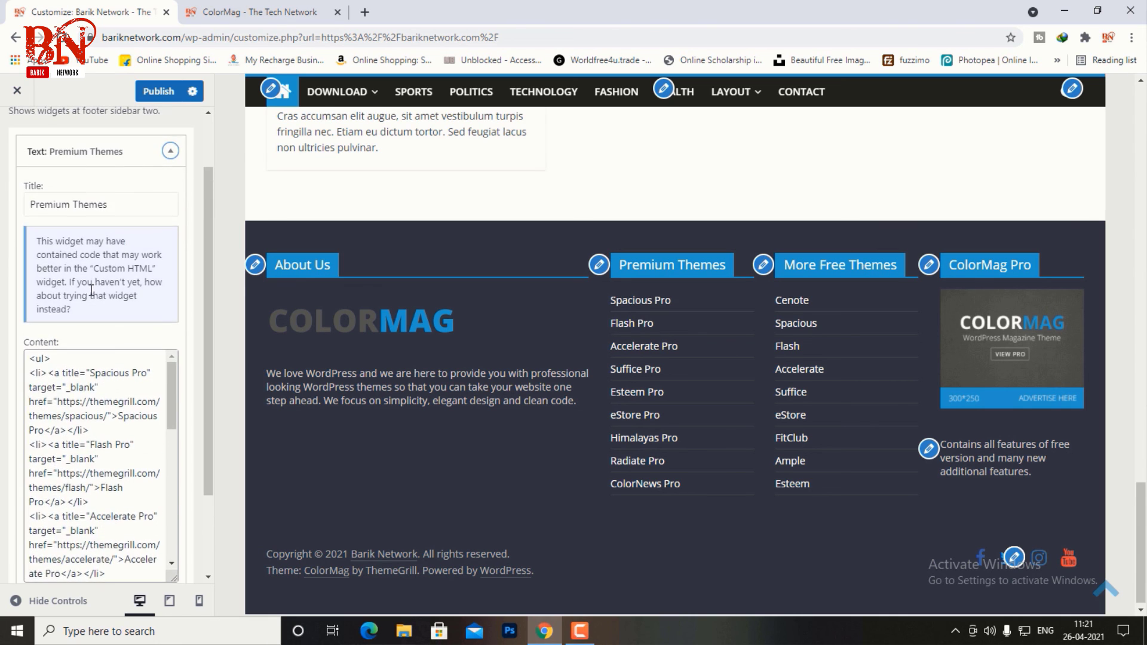
scroll(162, 302, up, 2)
click(170, 223)
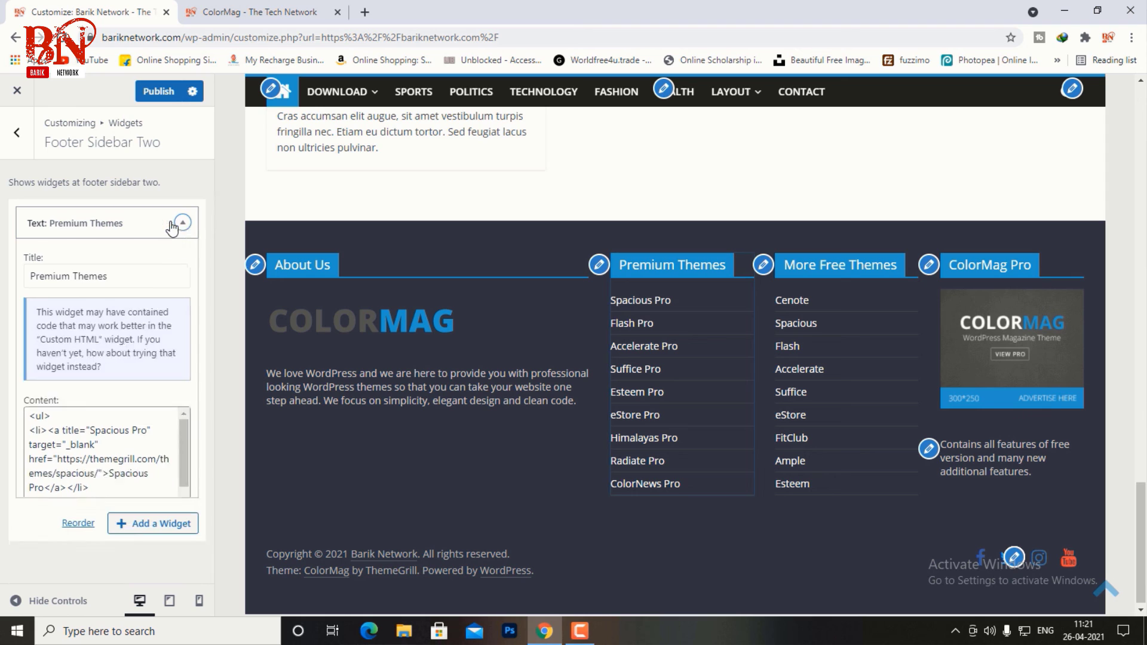